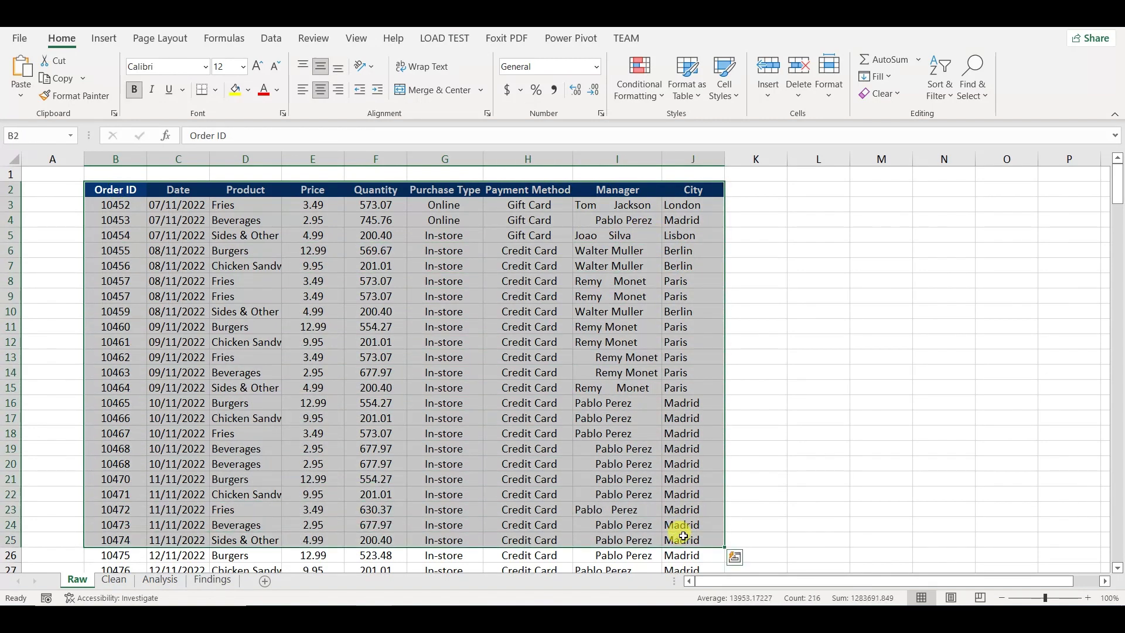
Look through the raw orders table and examine the spacing of the names in the Manager column
click(613, 207)
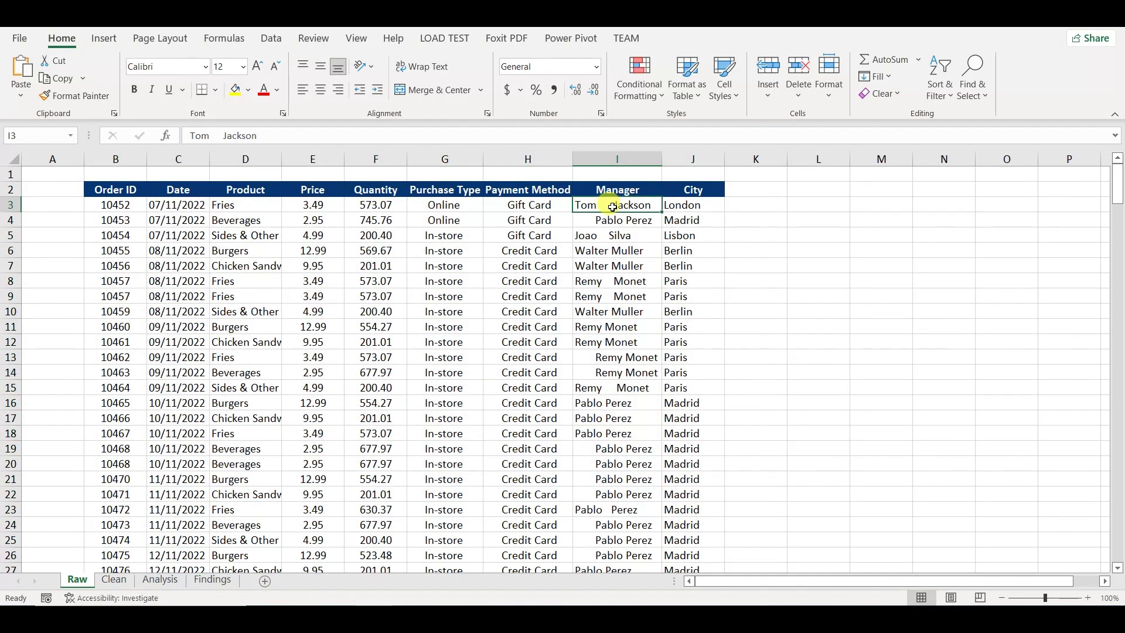
click(387, 206)
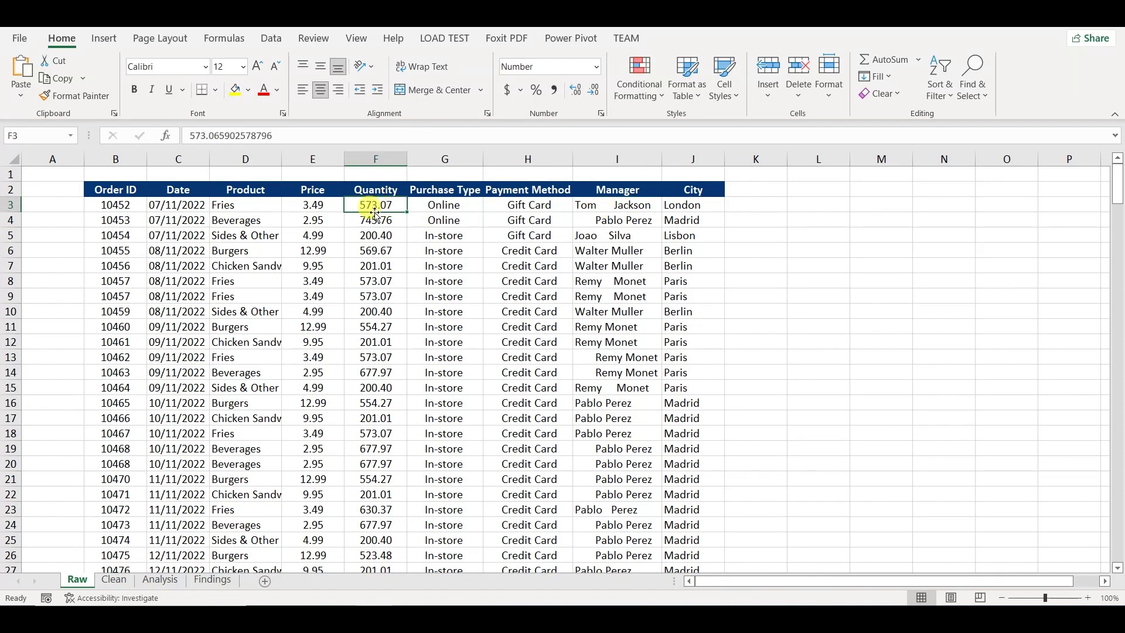
click(114, 189)
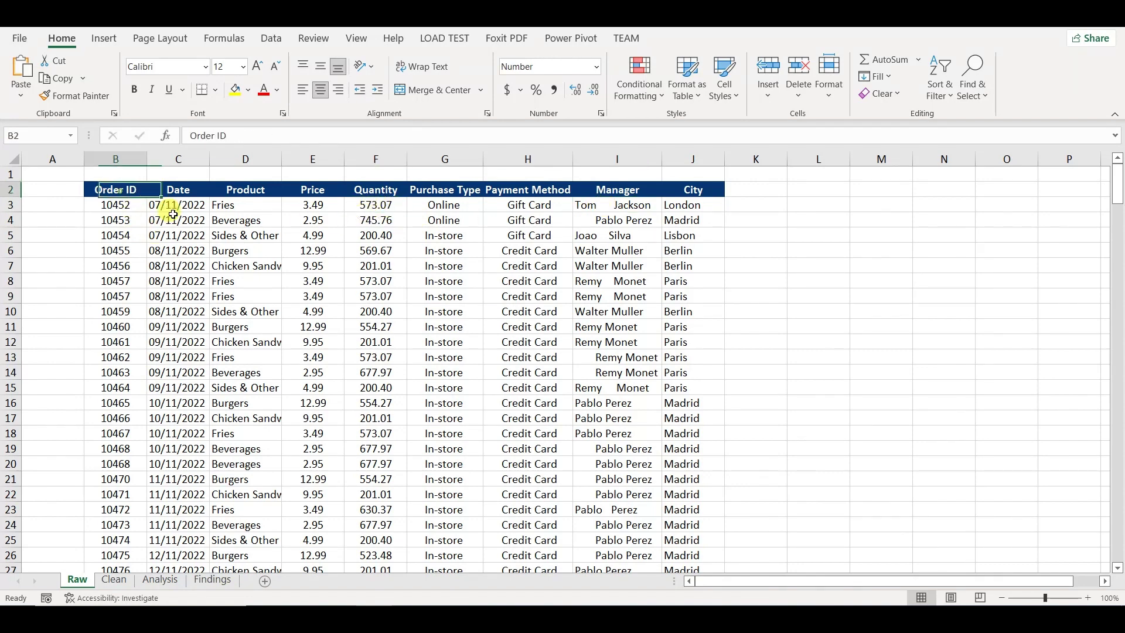
drag(172, 214, 679, 510)
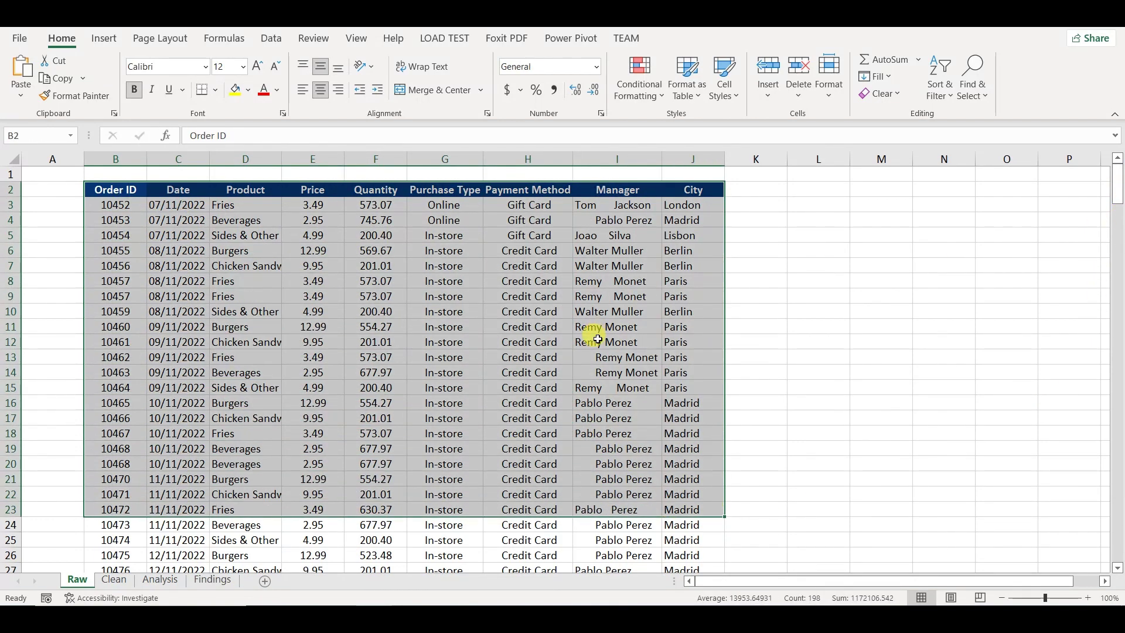
click(1117, 391)
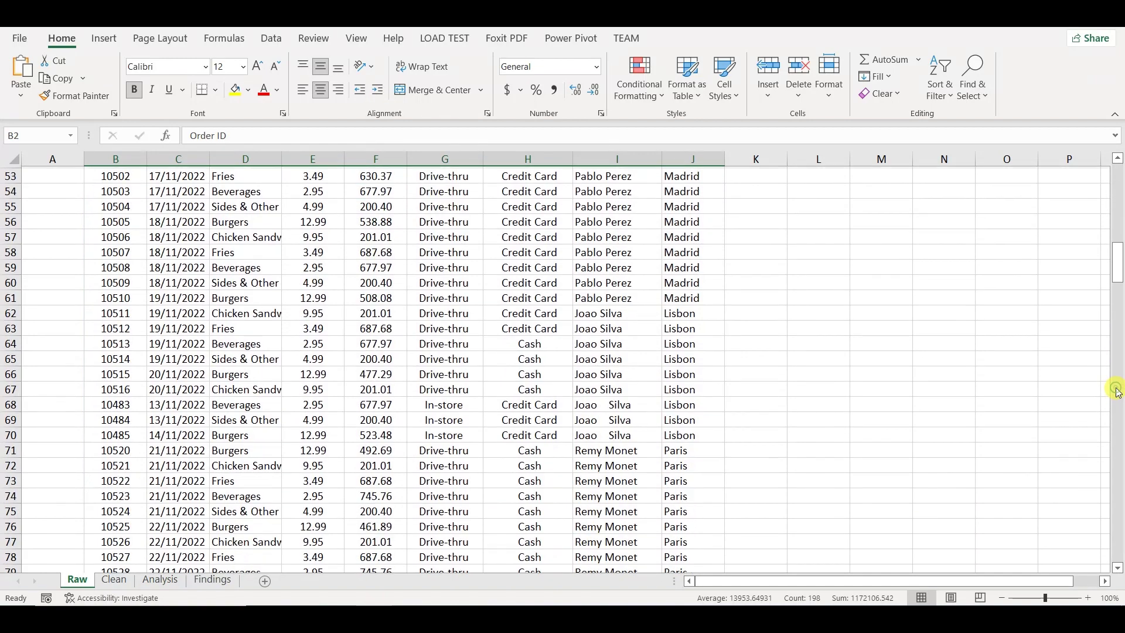
drag(1116, 280, 1117, 177)
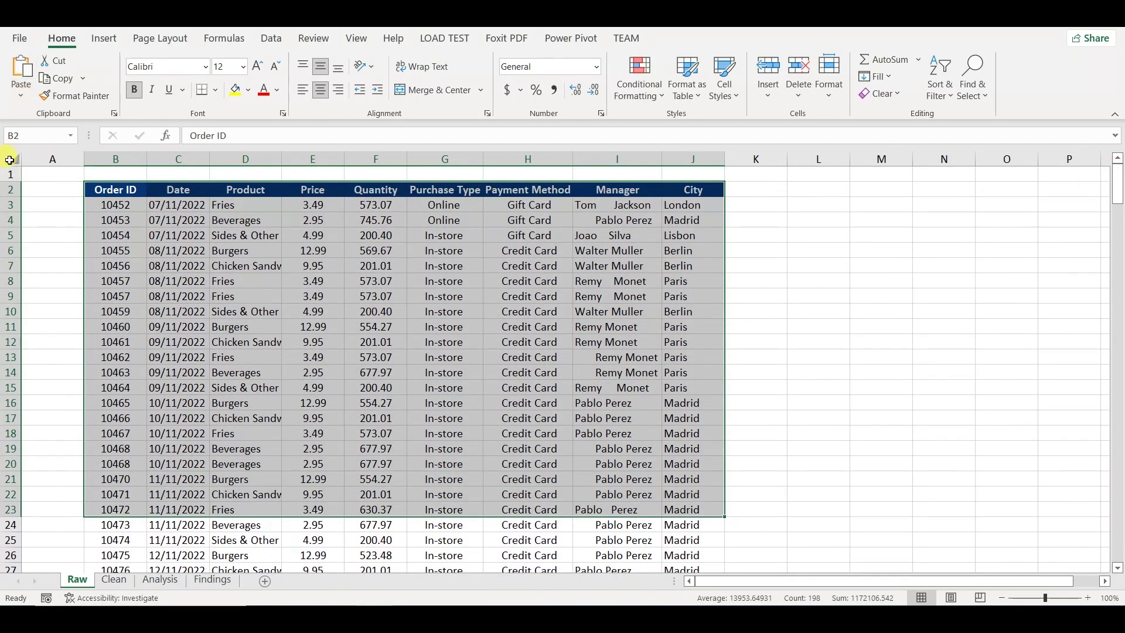
click(119, 209)
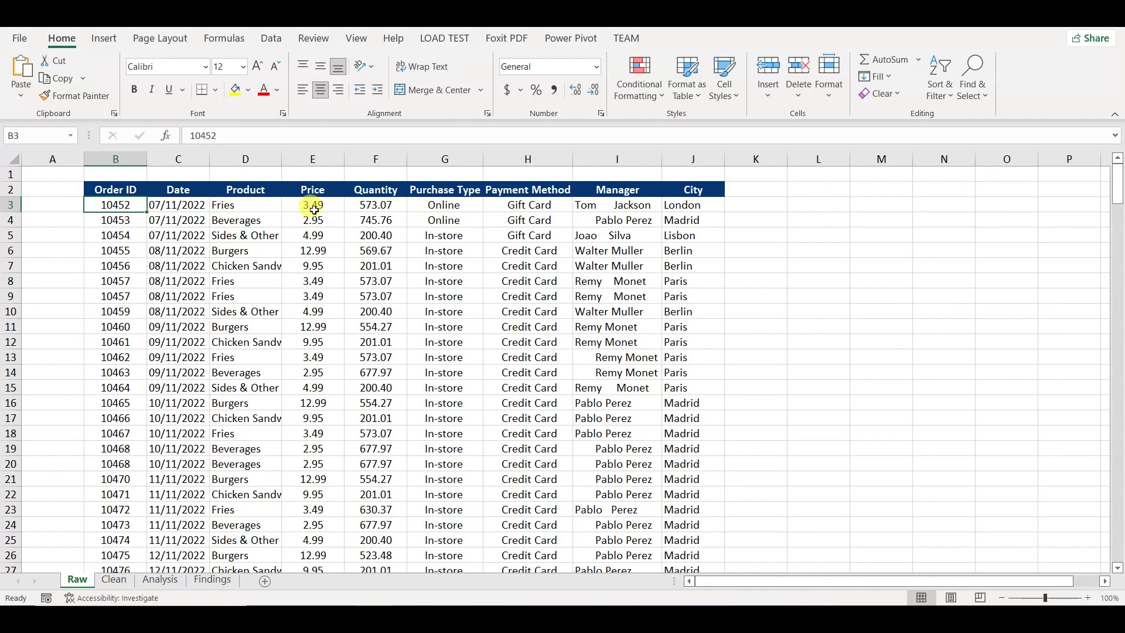
click(609, 207)
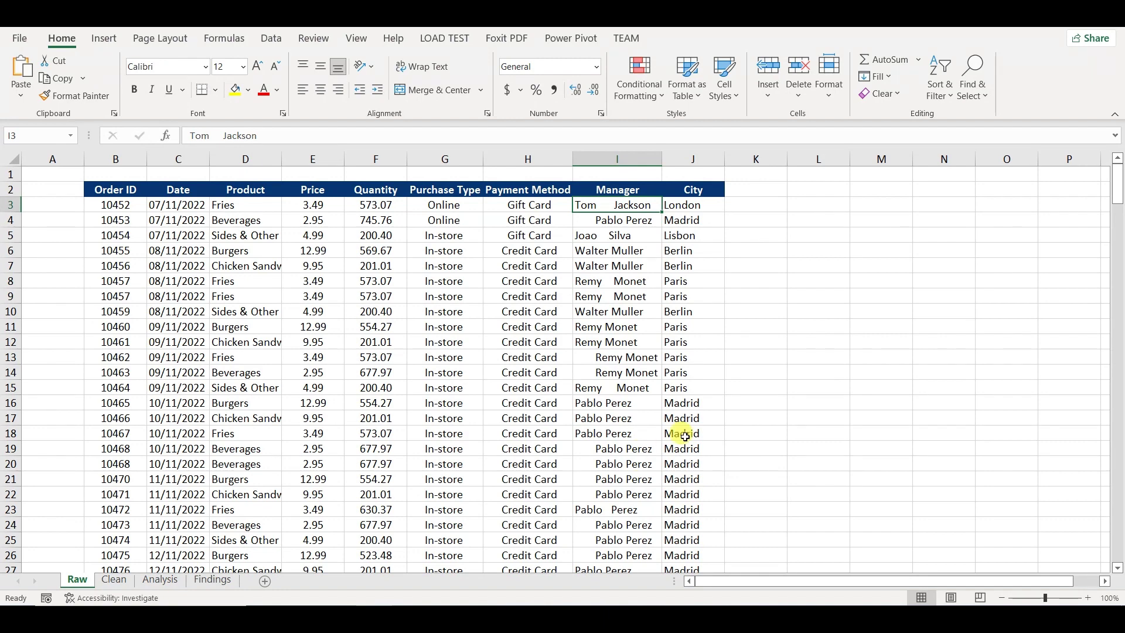
double_click(613, 204)
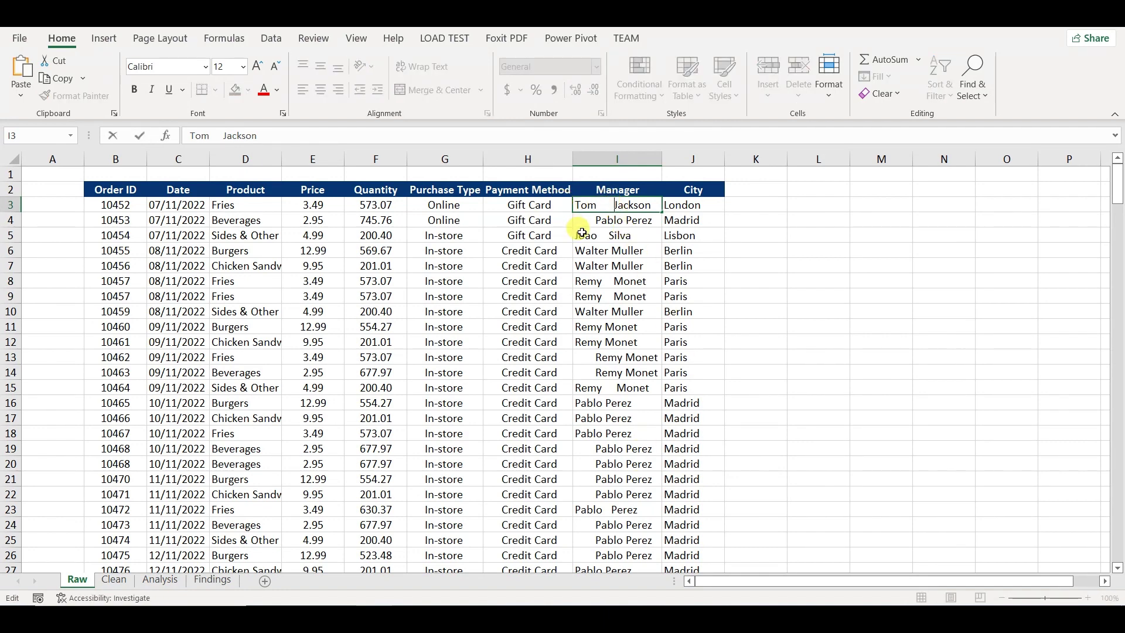
click(597, 221)
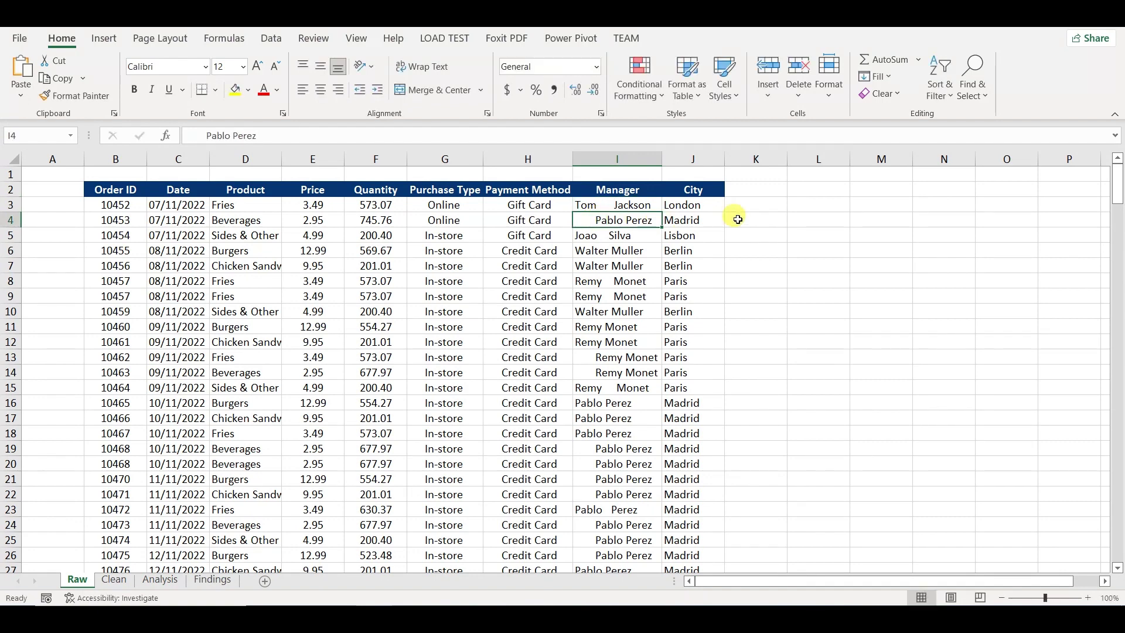
Enter =TRIM(I3) in cell K3 to remove the extra spaces from the first manager name, and autofit column K
click(771, 206)
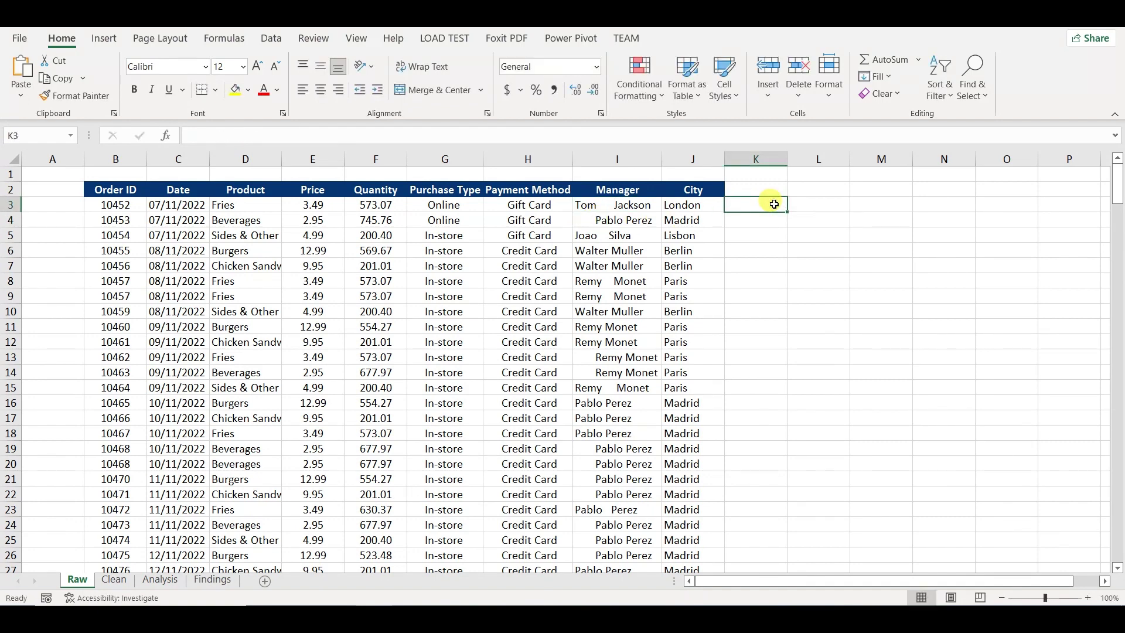
text(=)
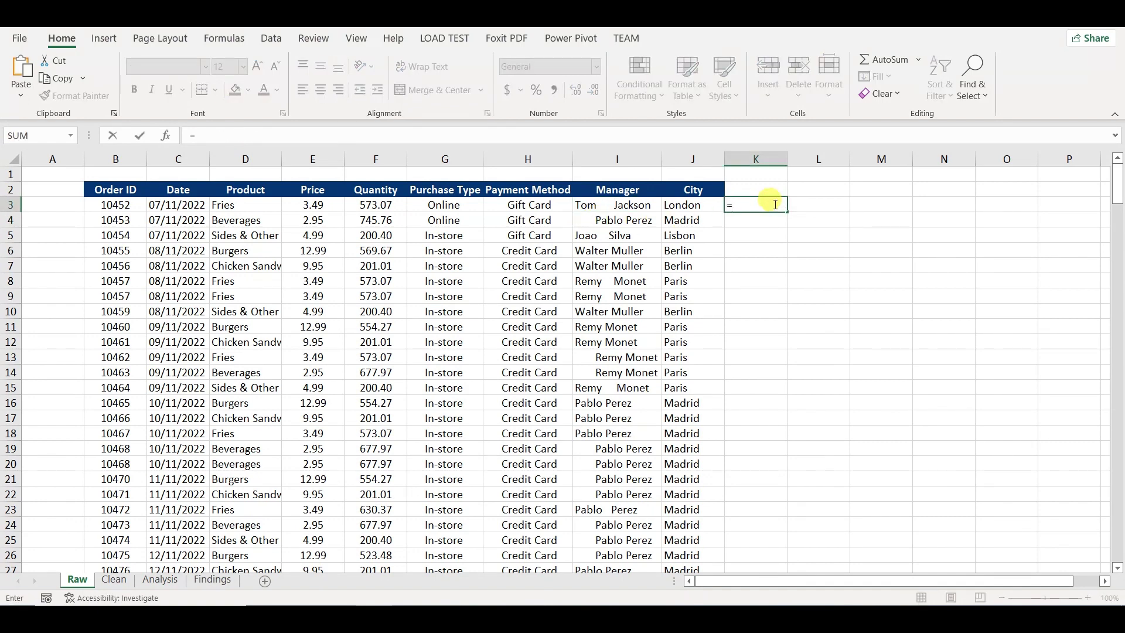
text(trim()
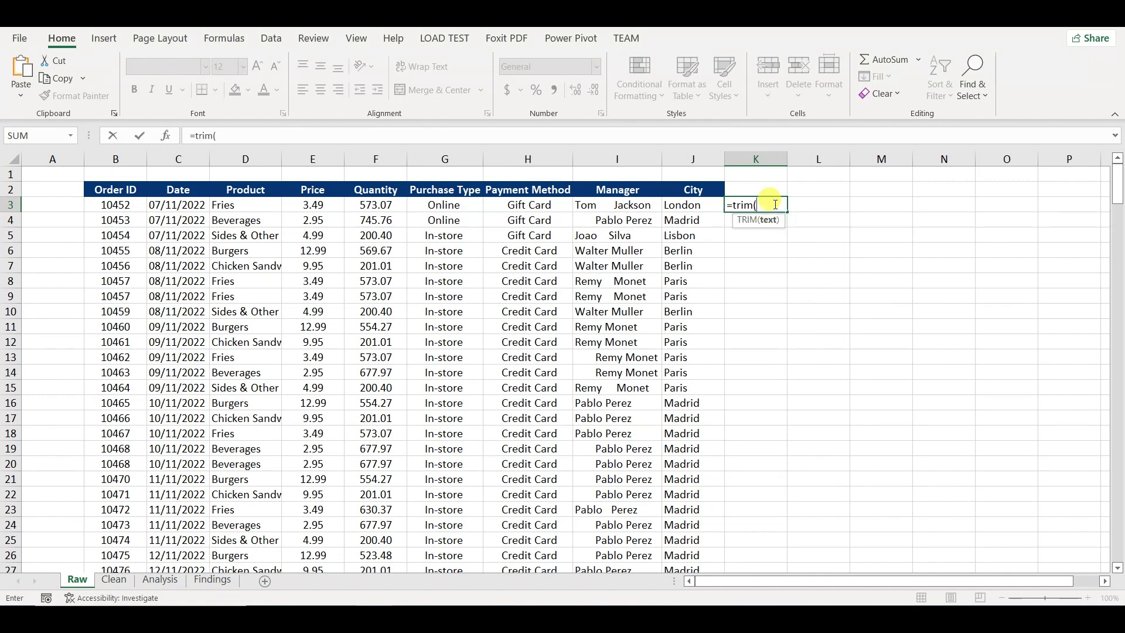
click(608, 203)
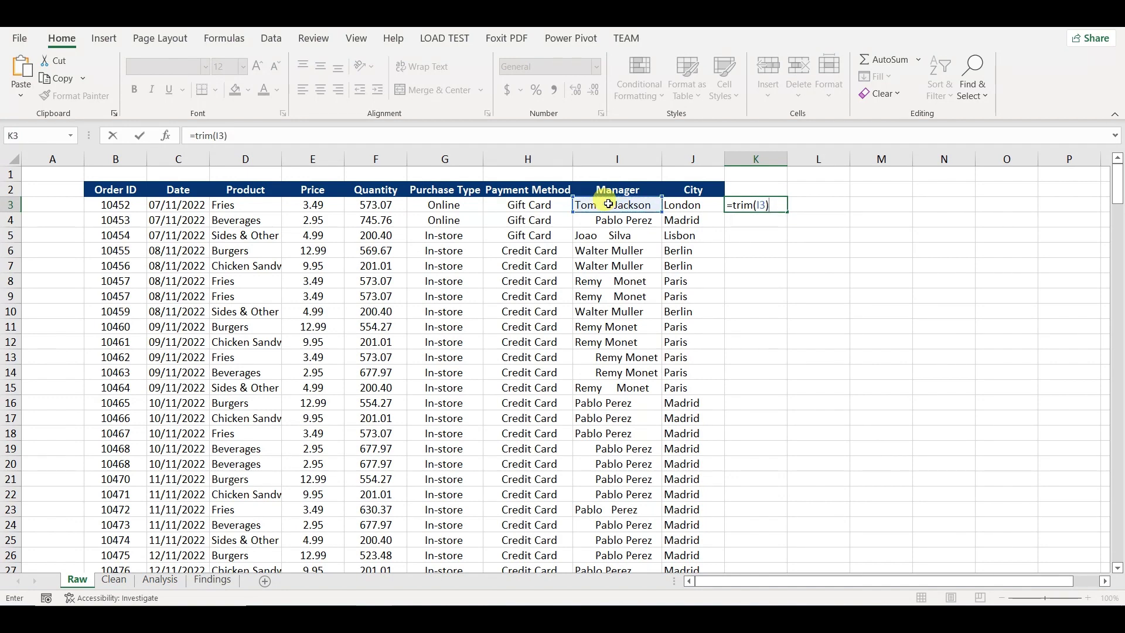
key(Return)
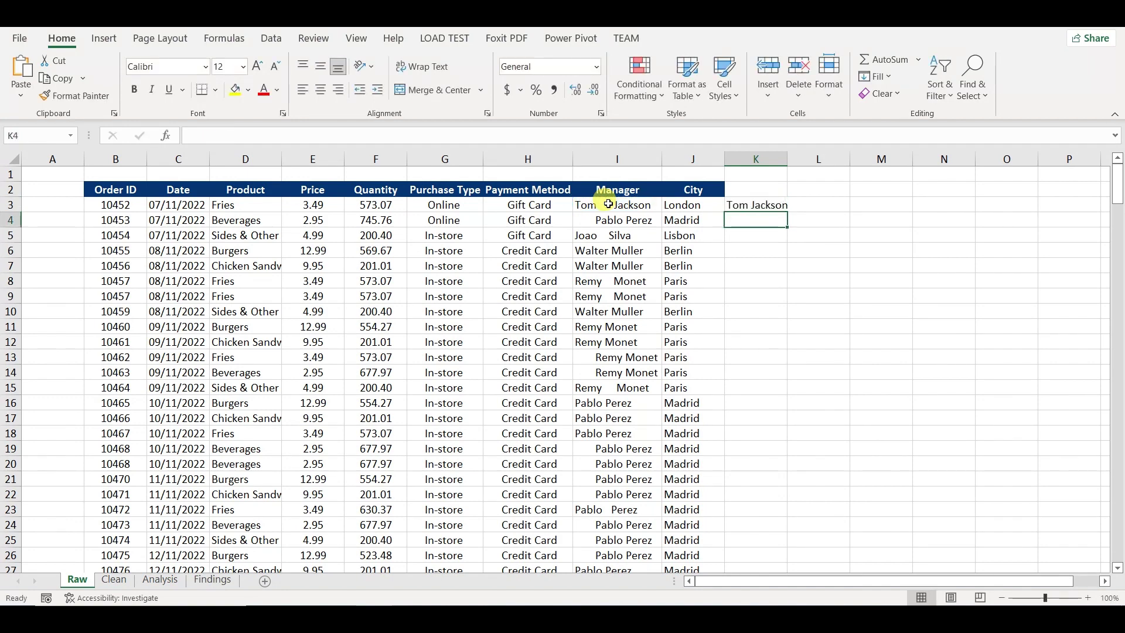
double_click(787, 159)
Fill the TRIM formula from K3 down all data rows and widen column K to fit the names
click(593, 207)
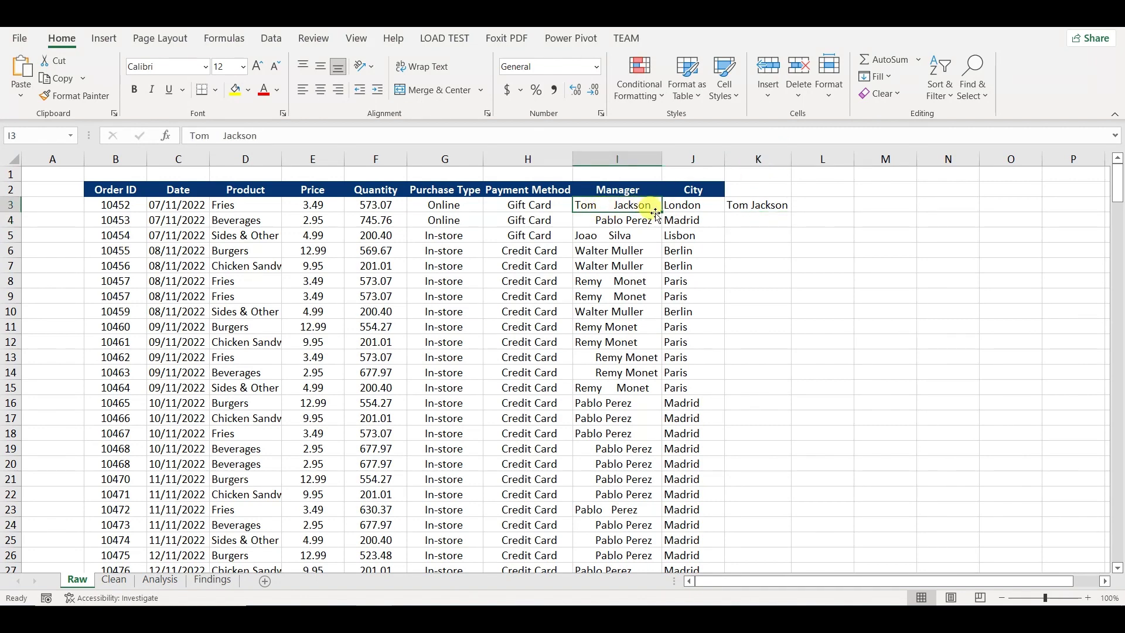
click(740, 205)
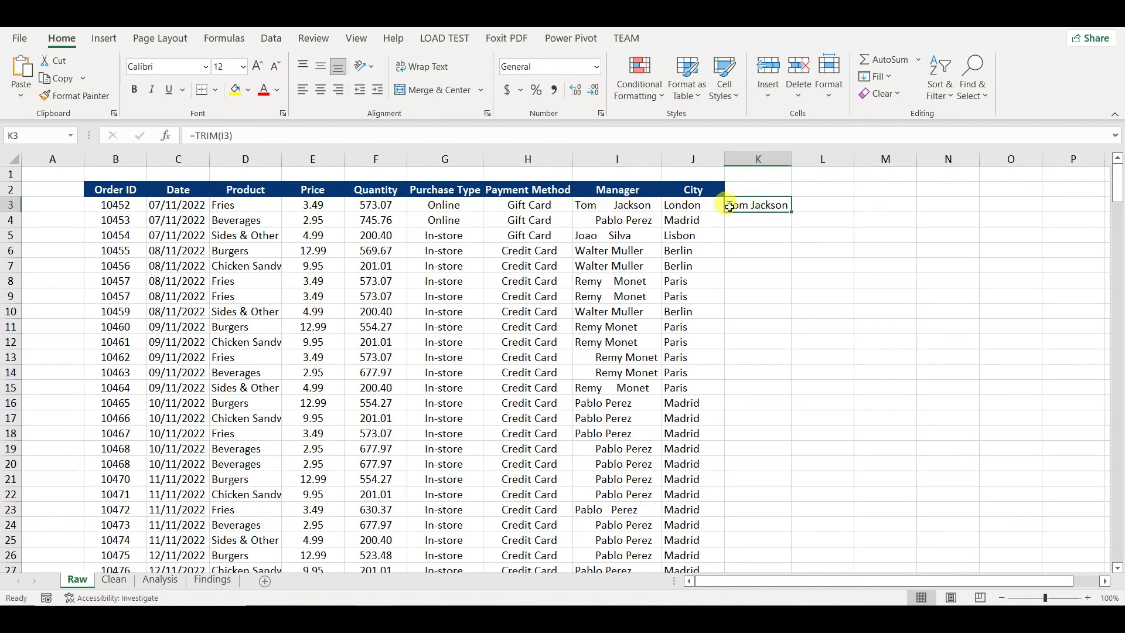
double_click(792, 211)
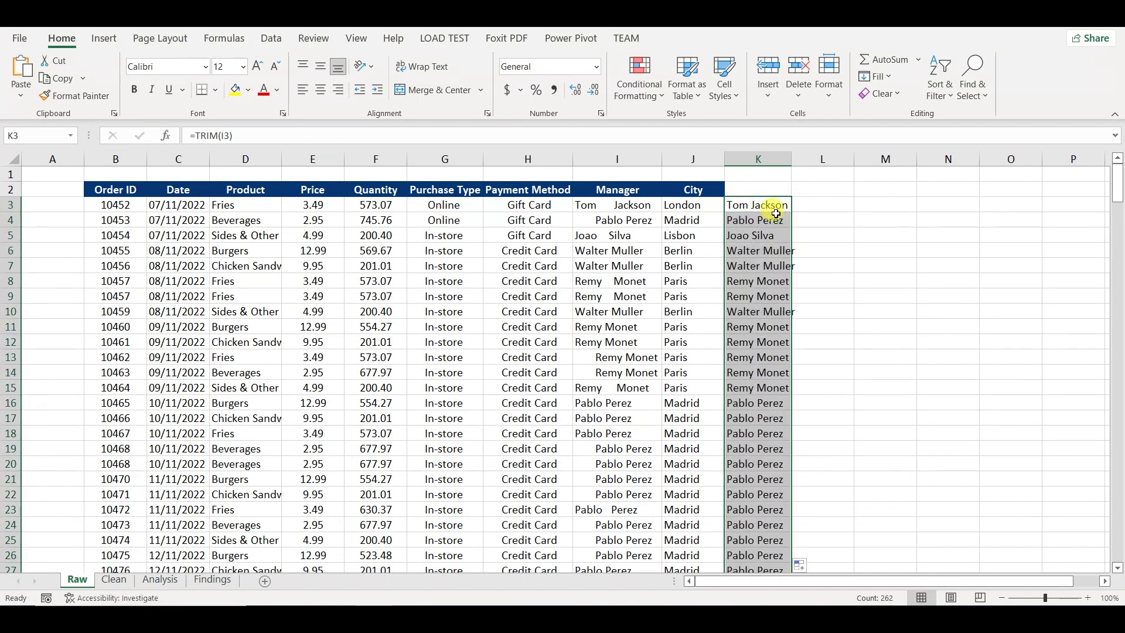
drag(789, 162, 796, 163)
click(598, 202)
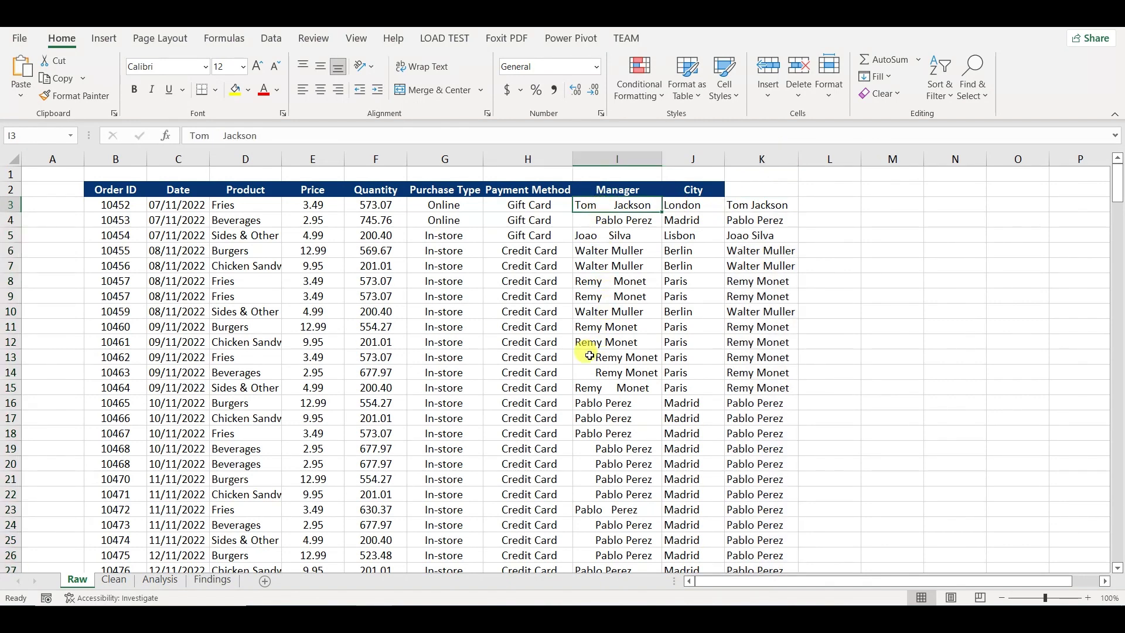
click(588, 357)
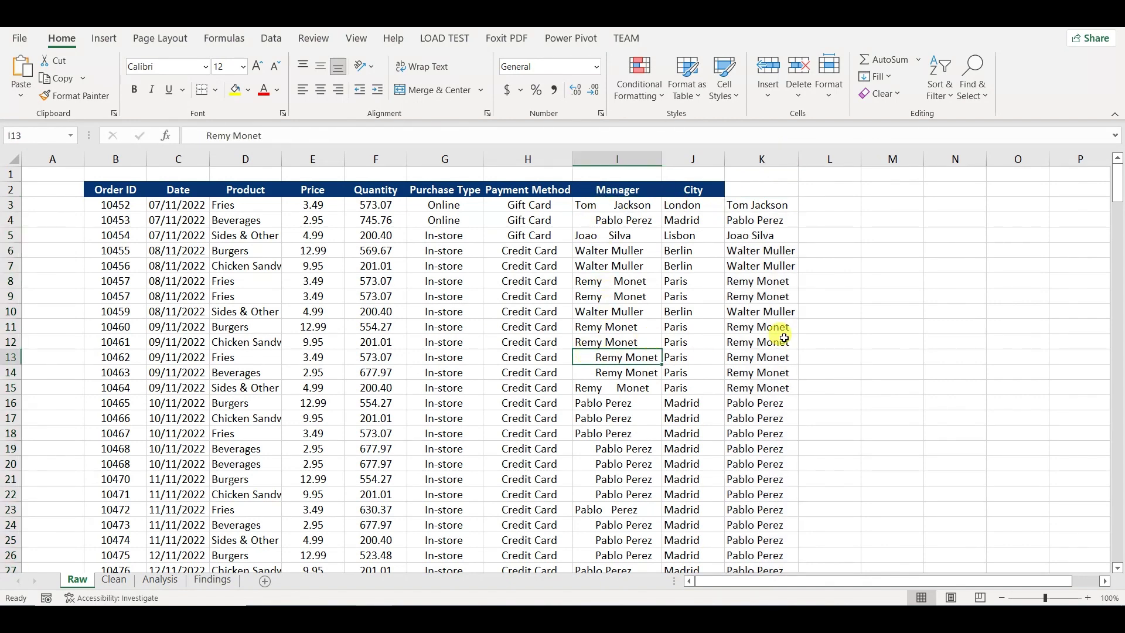
click(750, 205)
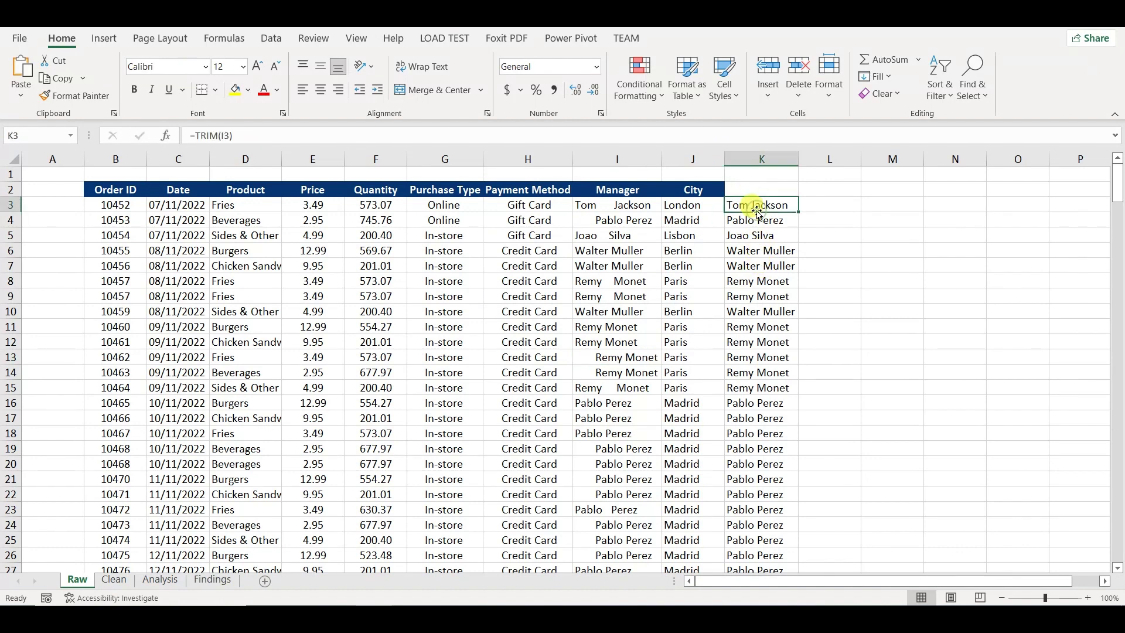
Copy the Manager header from I2 into K2 as the heading of the trimmed names
click(613, 202)
click(613, 189)
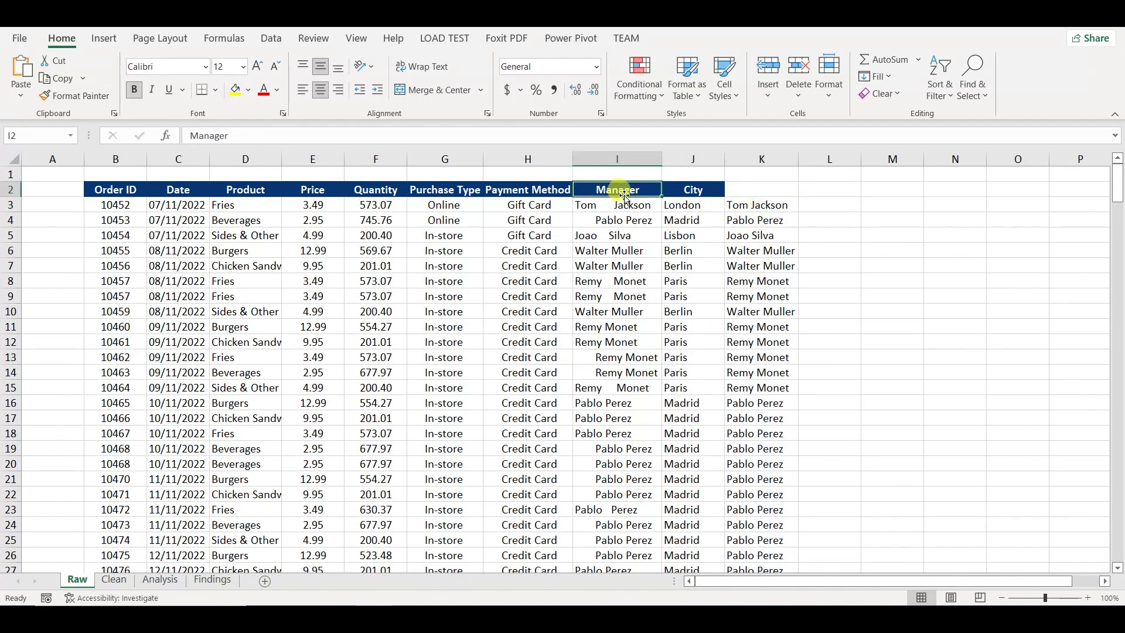
key(ctrl+c)
click(785, 189)
key(ctrl+v)
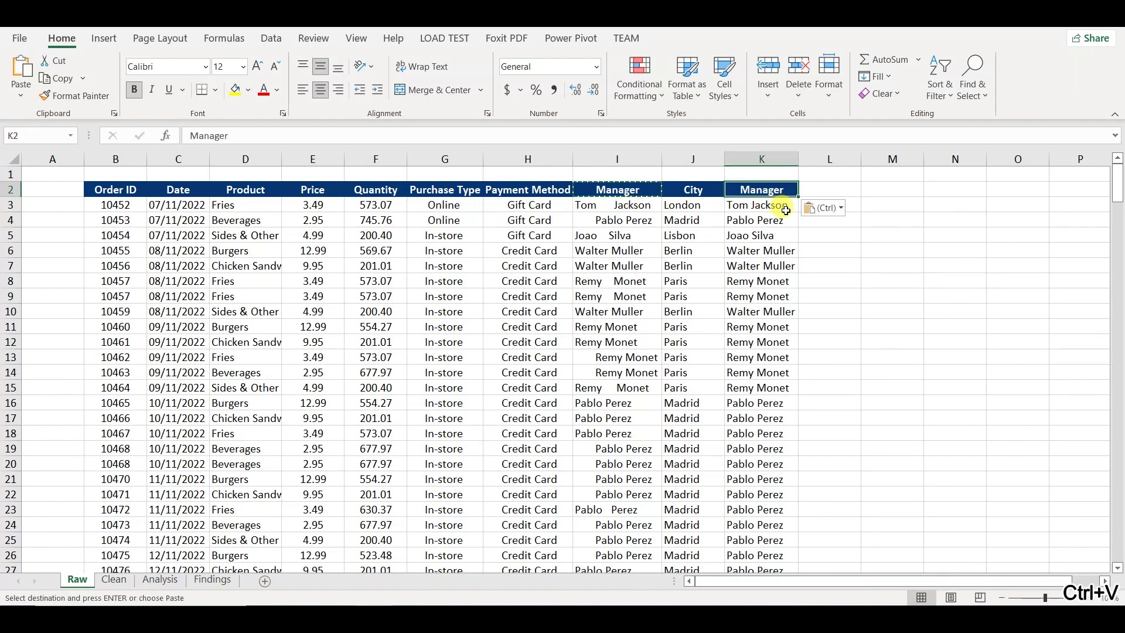
click(785, 210)
click(616, 192)
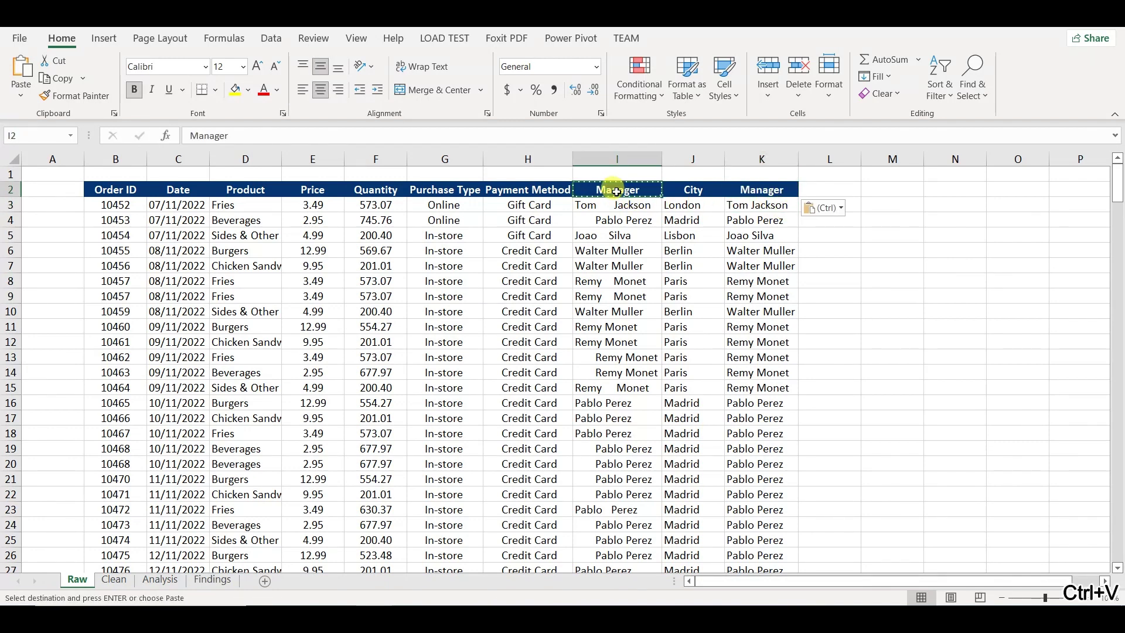
click(746, 250)
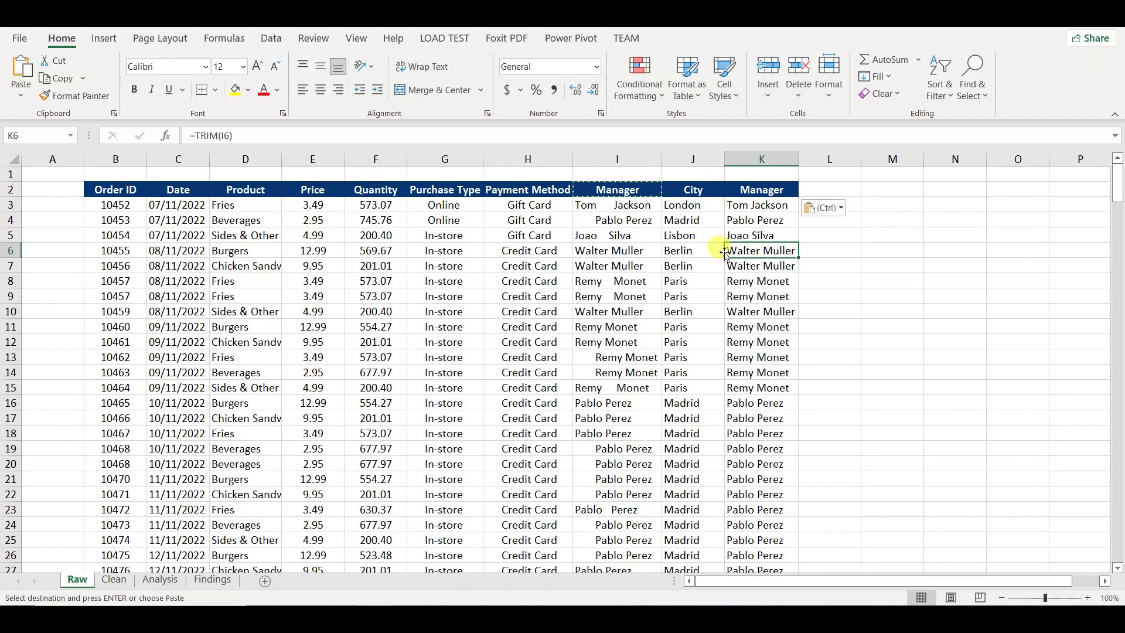
key(Escape)
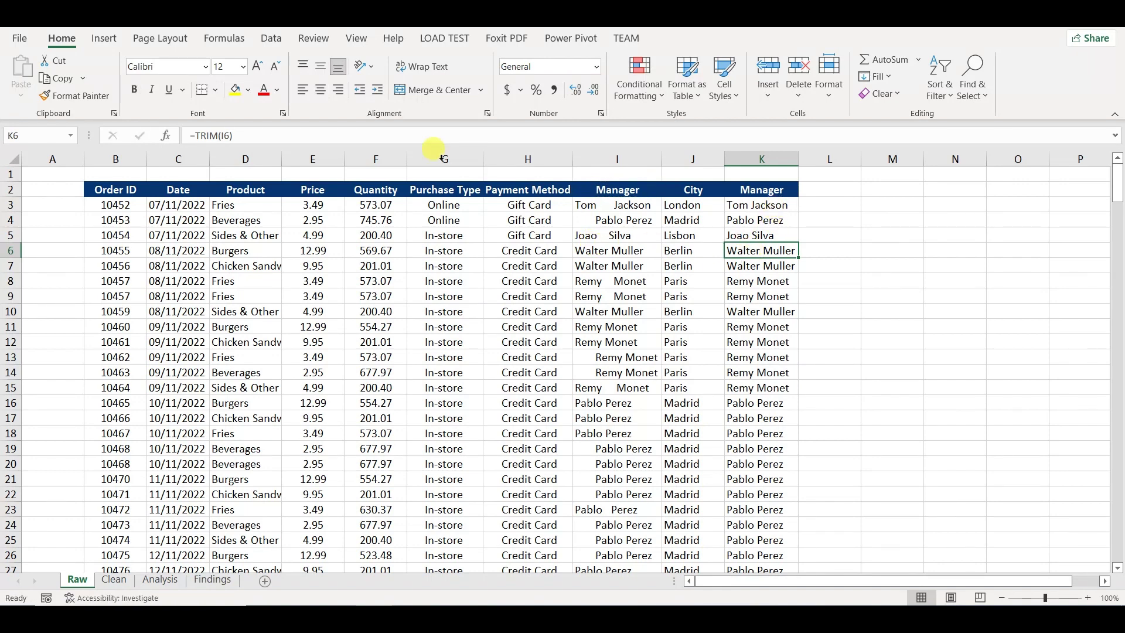
Replace the TRIM formulas in column K with their values by copying the column and pasting values over it
click(735, 204)
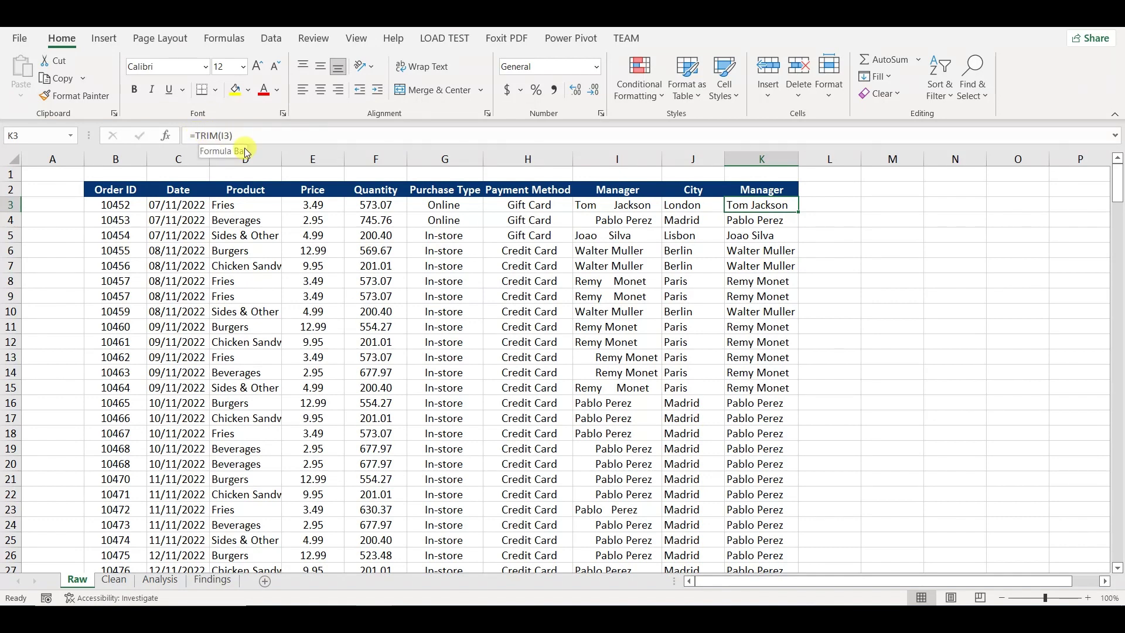
click(764, 156)
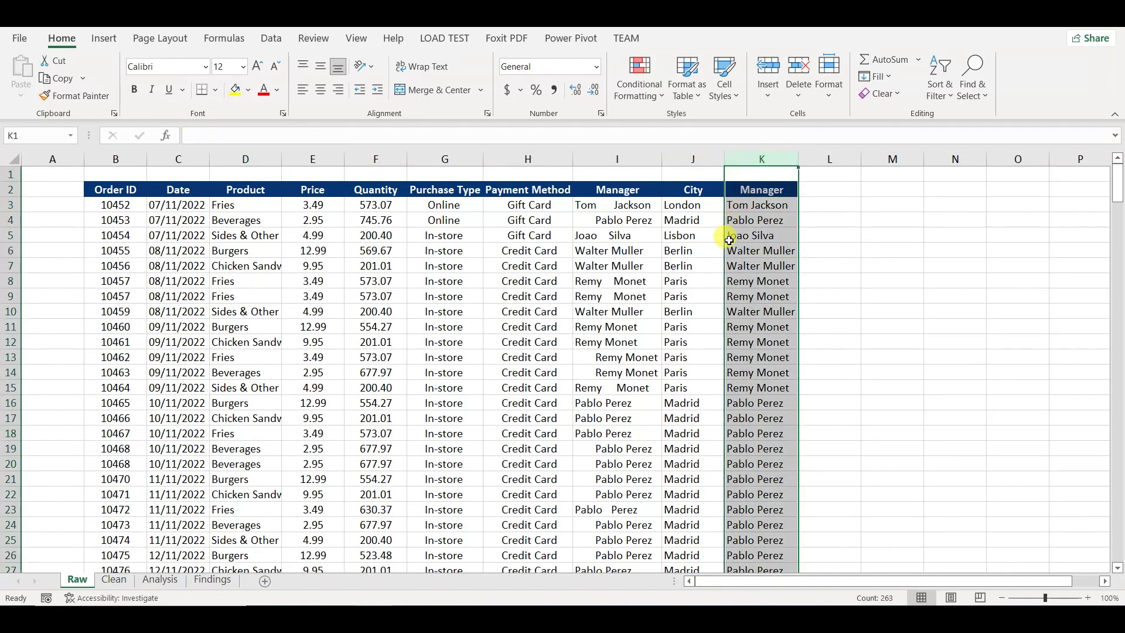
key(ctrl+c)
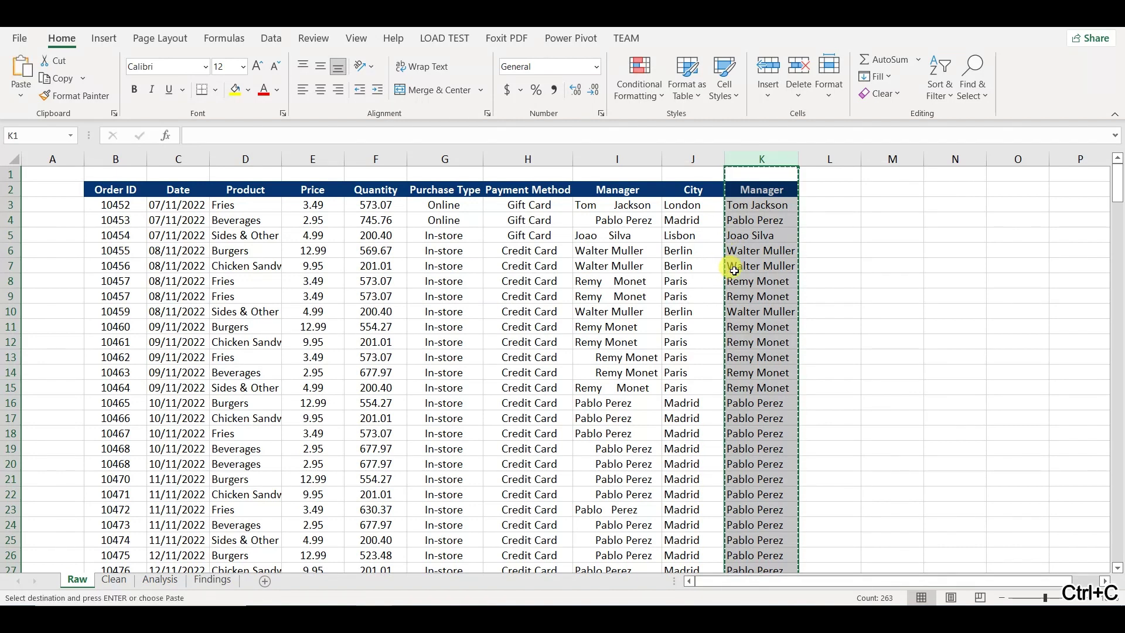
key(alt+h)
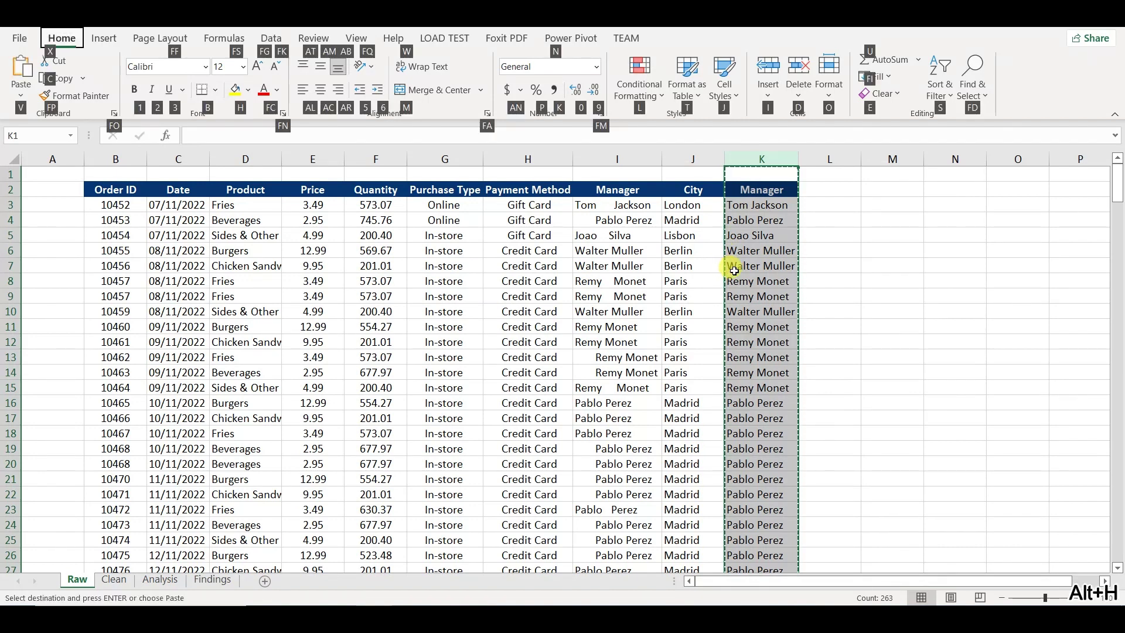
key(v)
key(v)
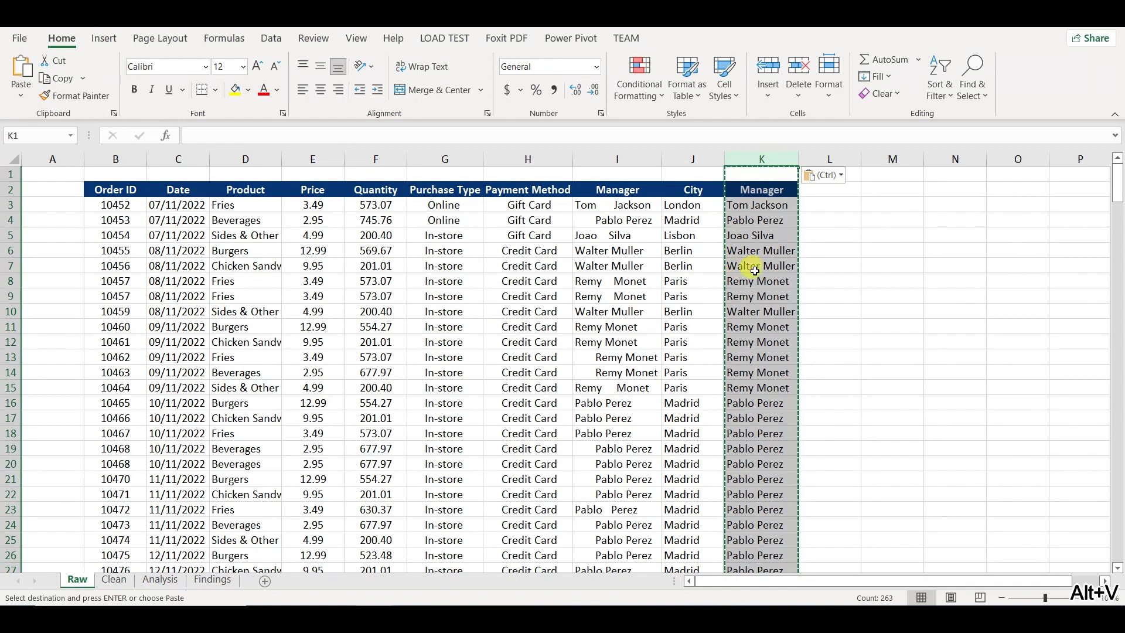
click(734, 270)
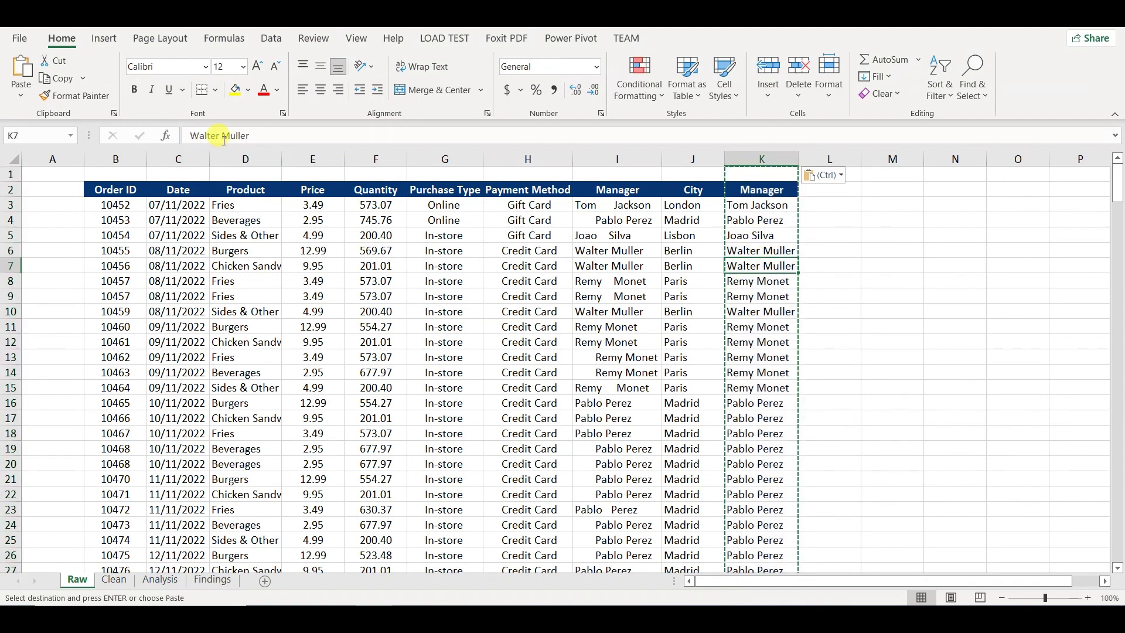
key(Escape)
click(754, 208)
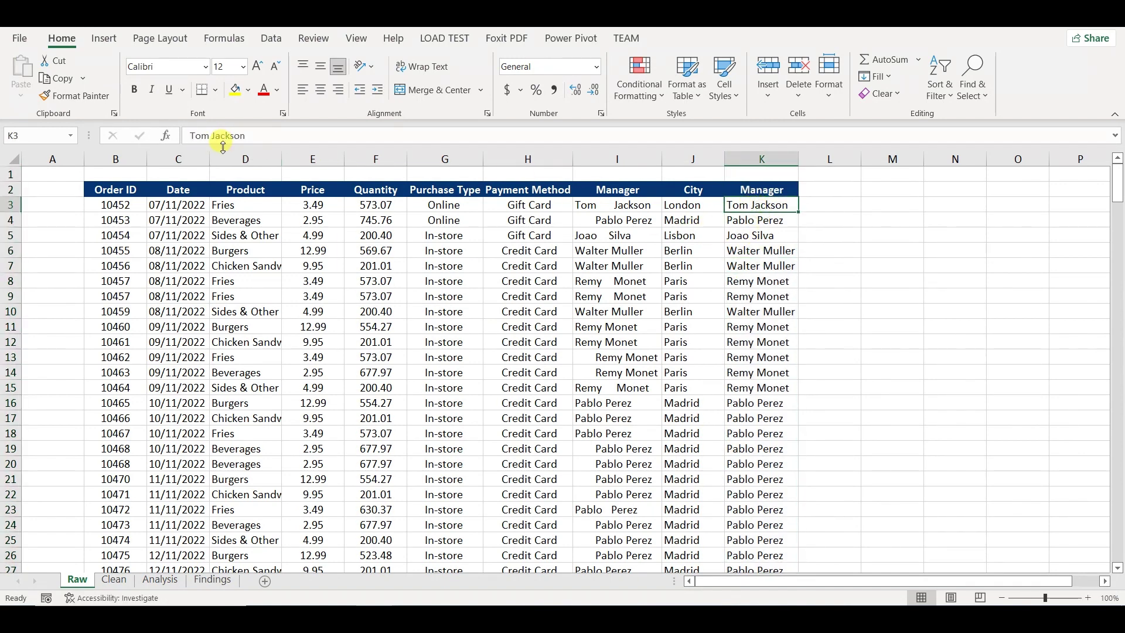
Delete the original untrimmed Manager column I
click(633, 186)
click(638, 159)
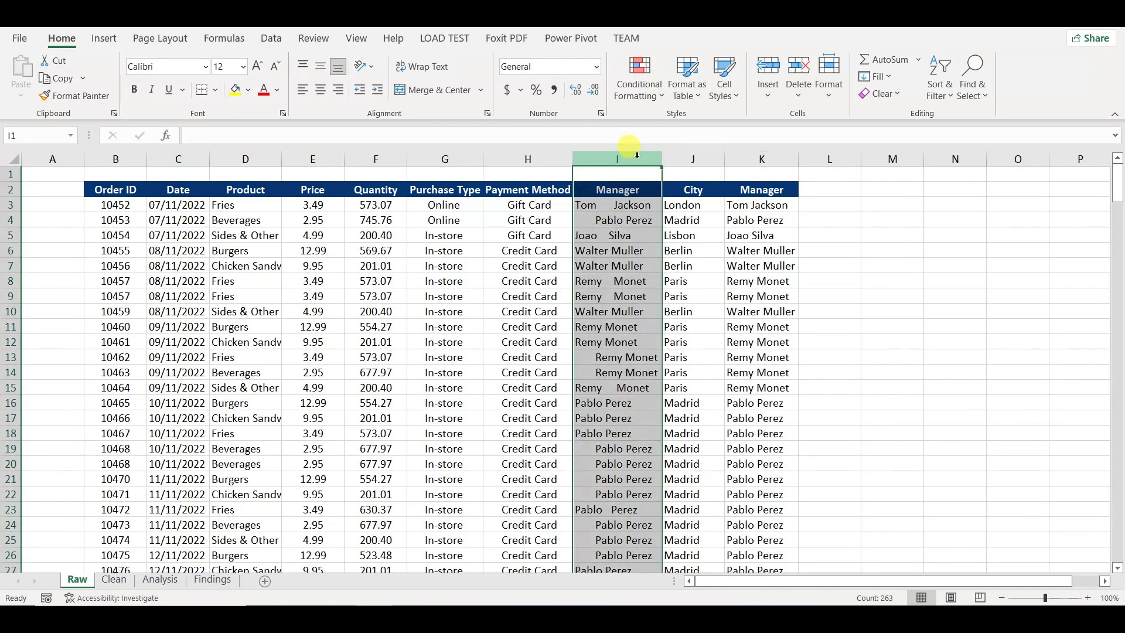
key(ctrl+minus)
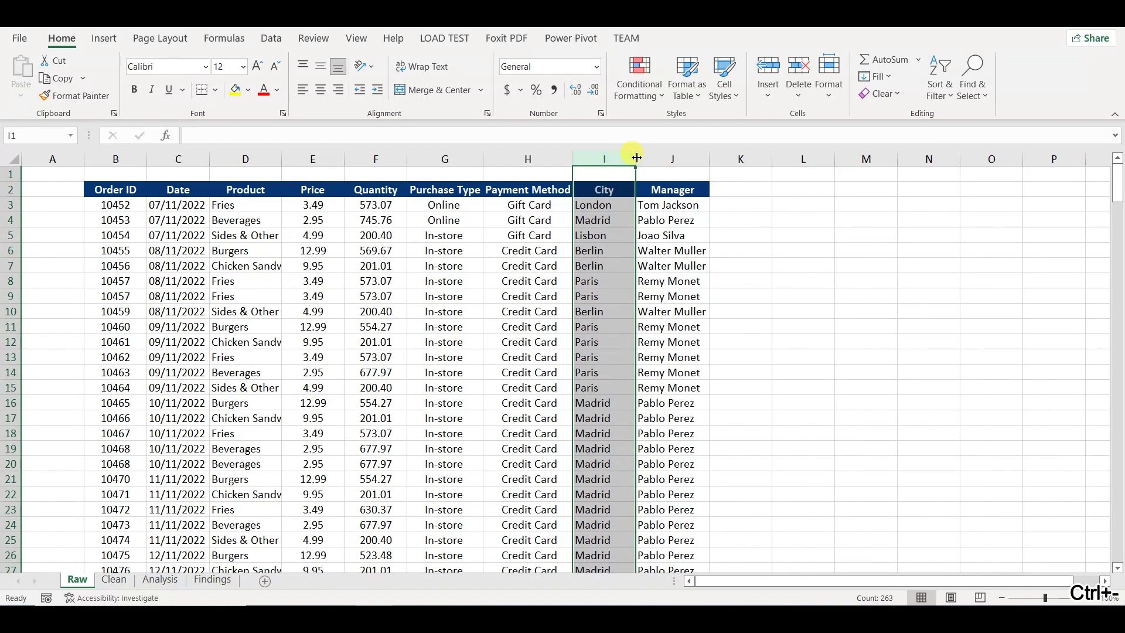
Check the Quantity values of the first order rows against their products in the Product column
click(673, 189)
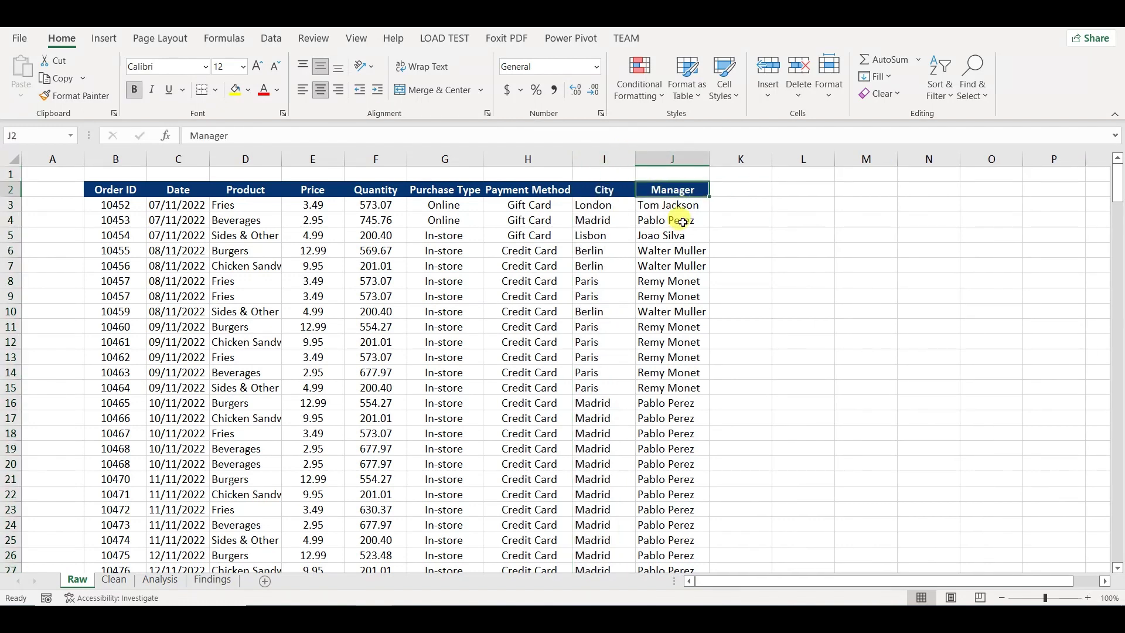
click(378, 208)
click(233, 205)
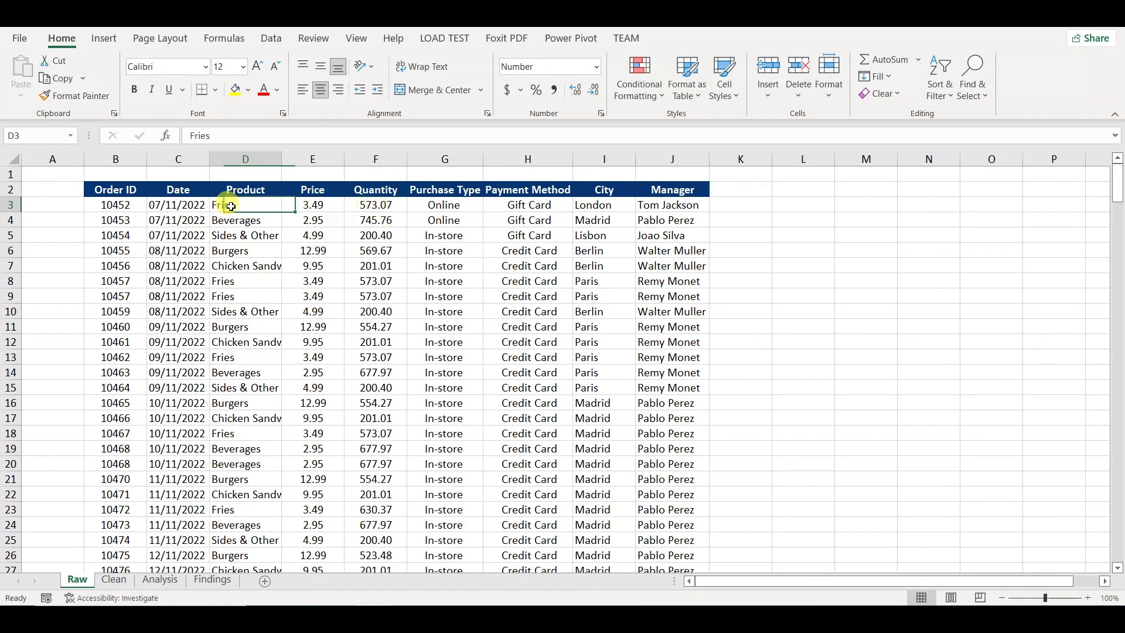
click(242, 234)
click(242, 249)
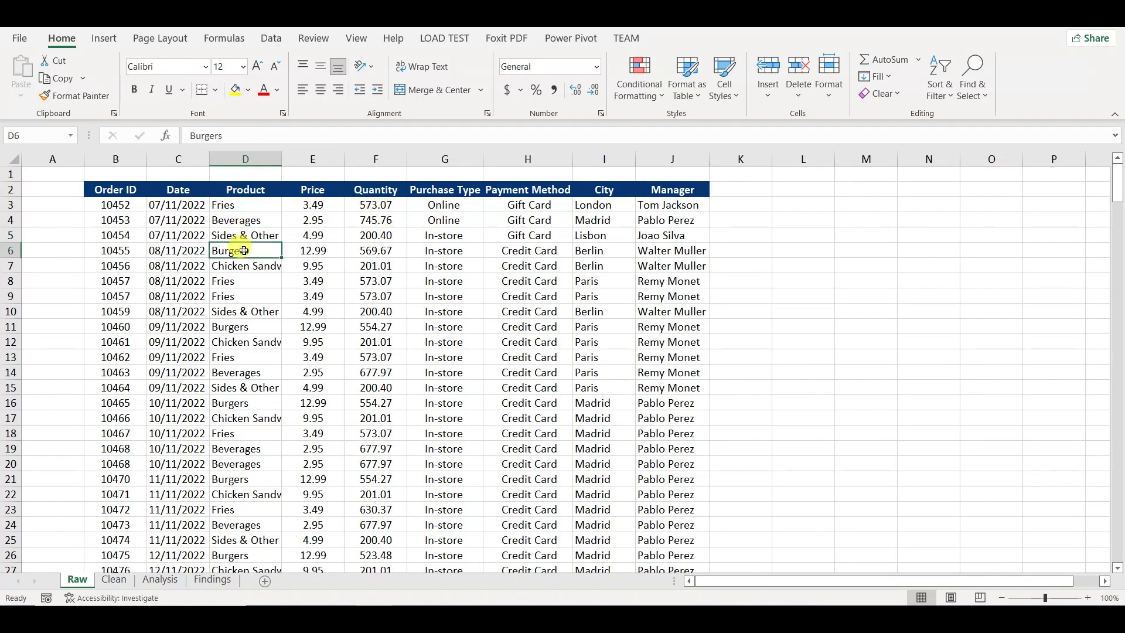
click(395, 254)
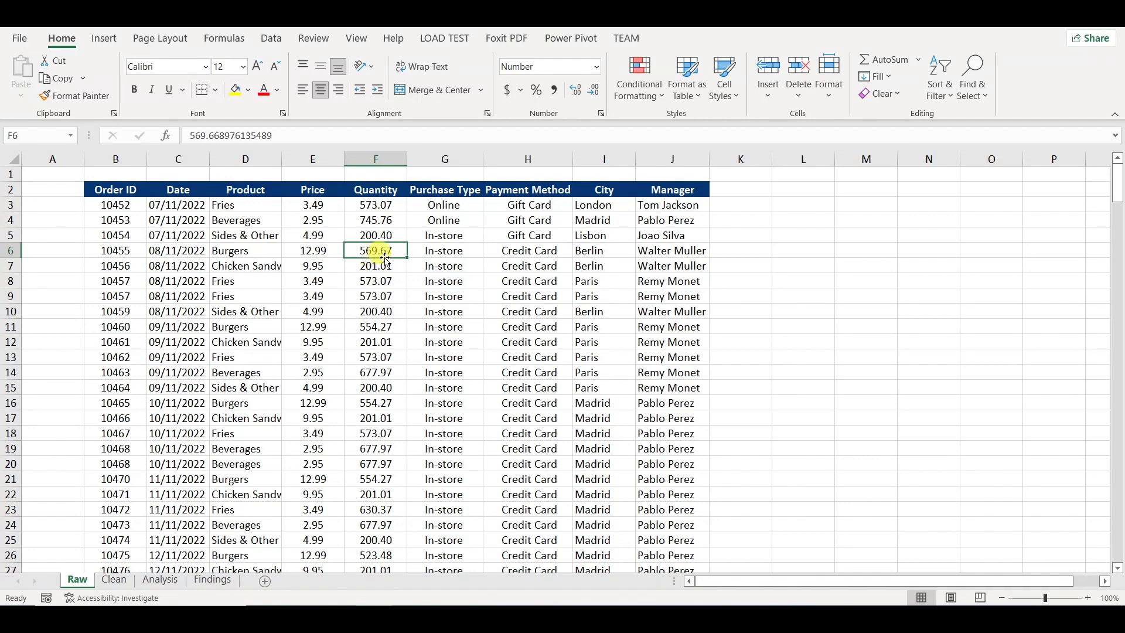
Try displaying the quantity in F3 without decimals and restore its two decimal places
click(742, 215)
click(359, 204)
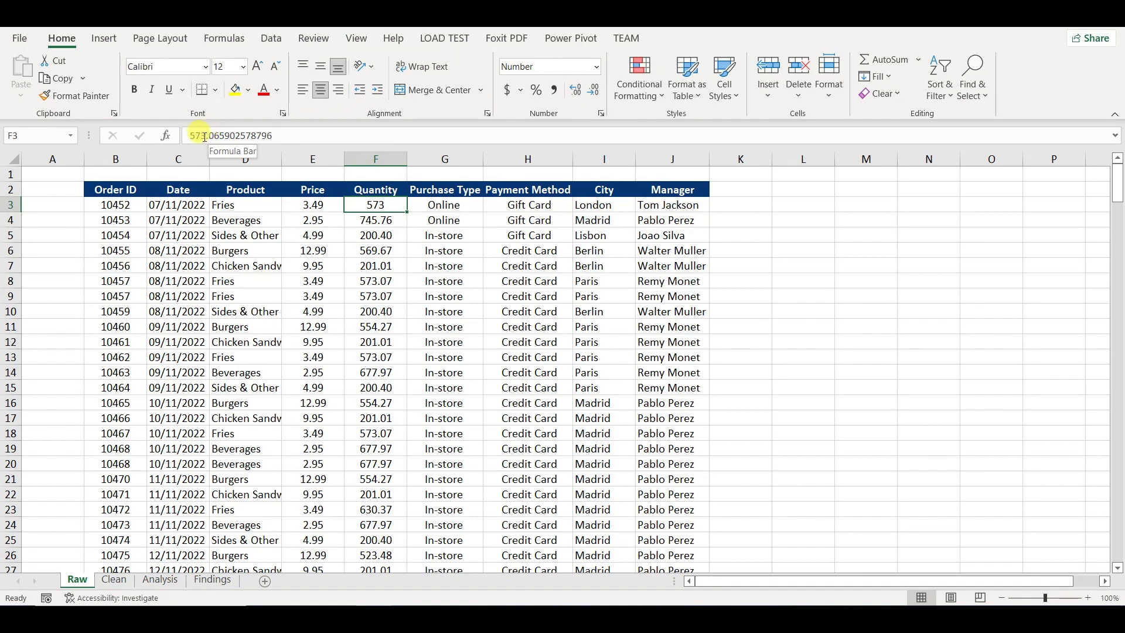
click(574, 89)
Enter the formula =ROUNDUP(F3,0) in K3 to round the first order's quantity up to a whole number
click(730, 202)
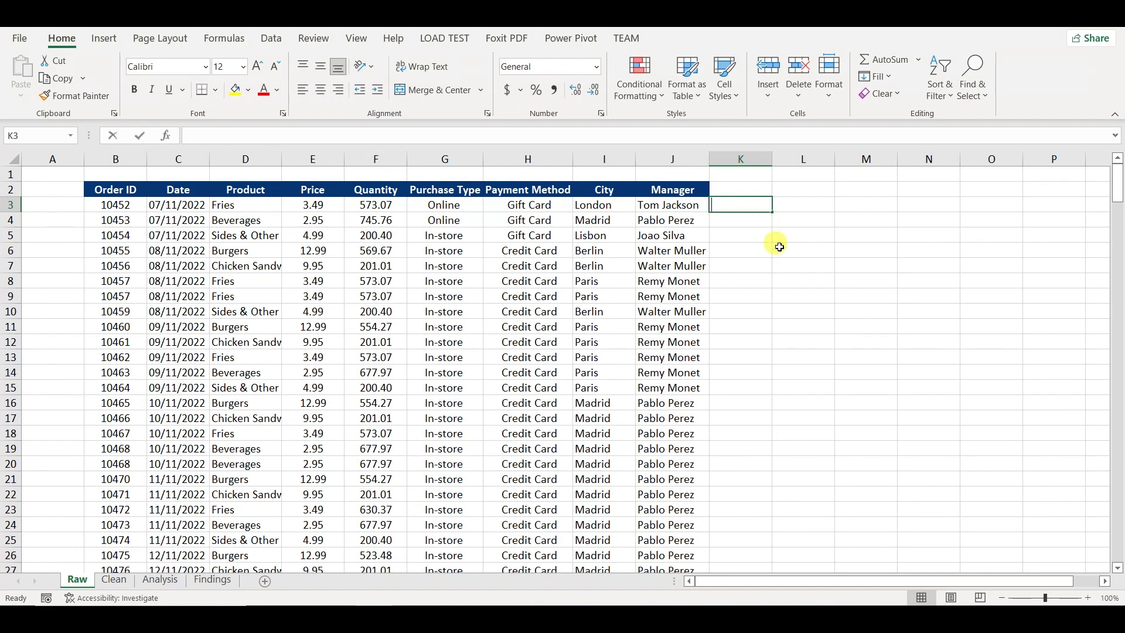
text(=round)
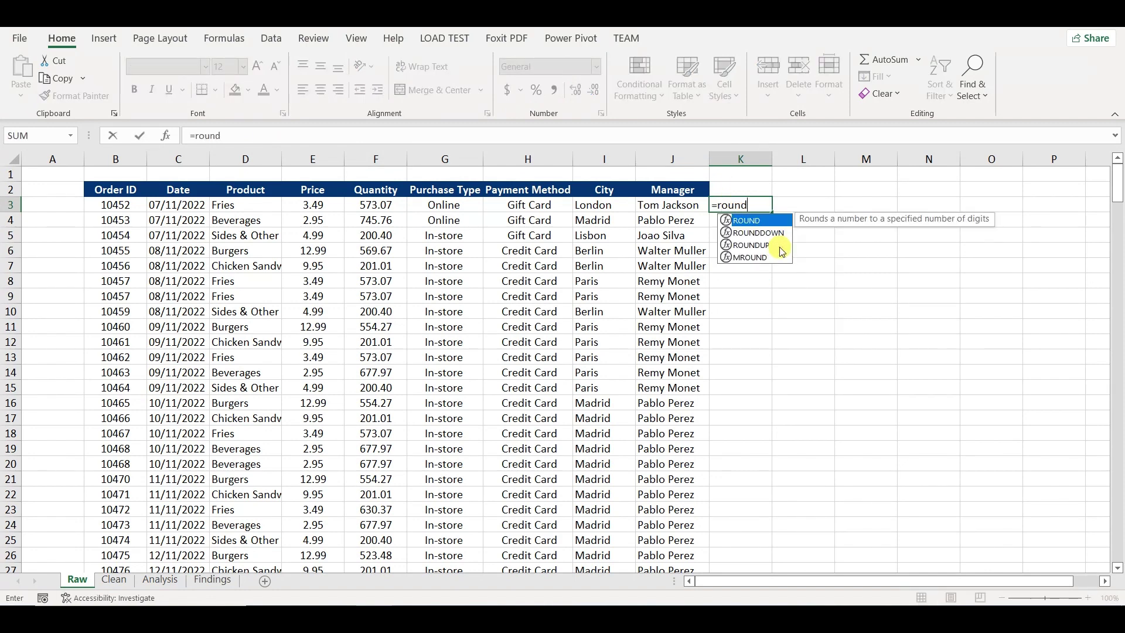
text(up()
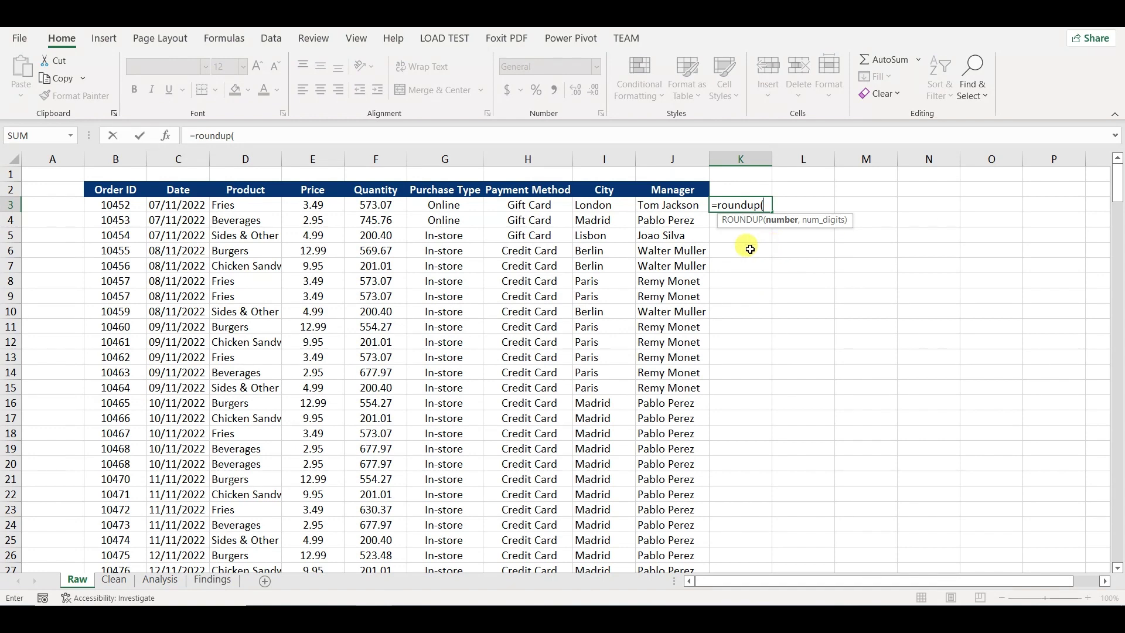
click(380, 203)
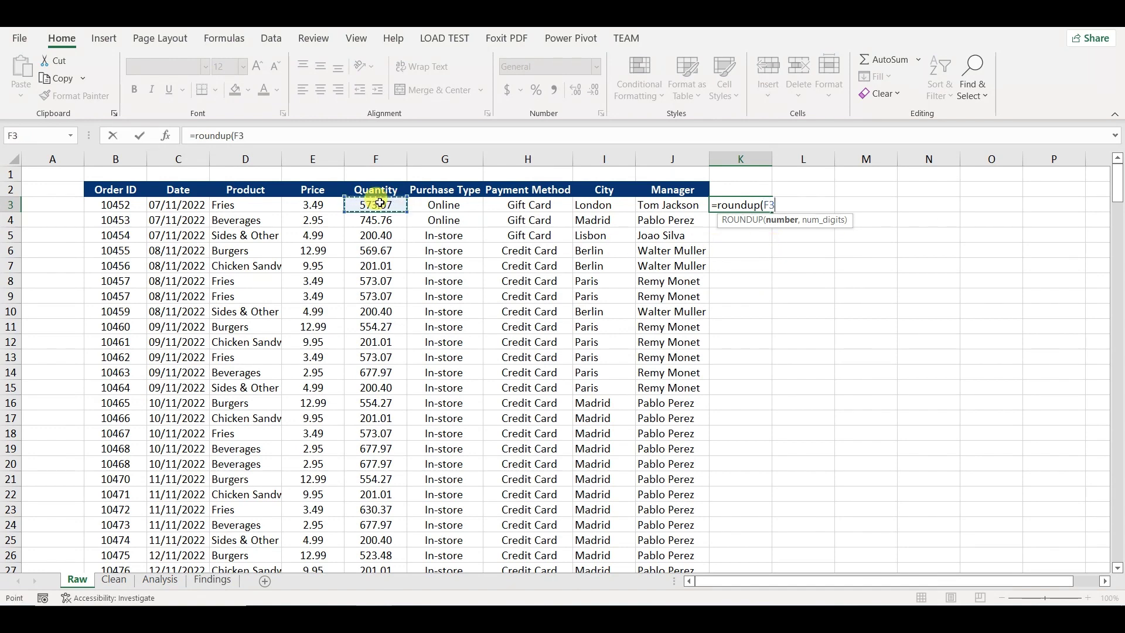
text(,)
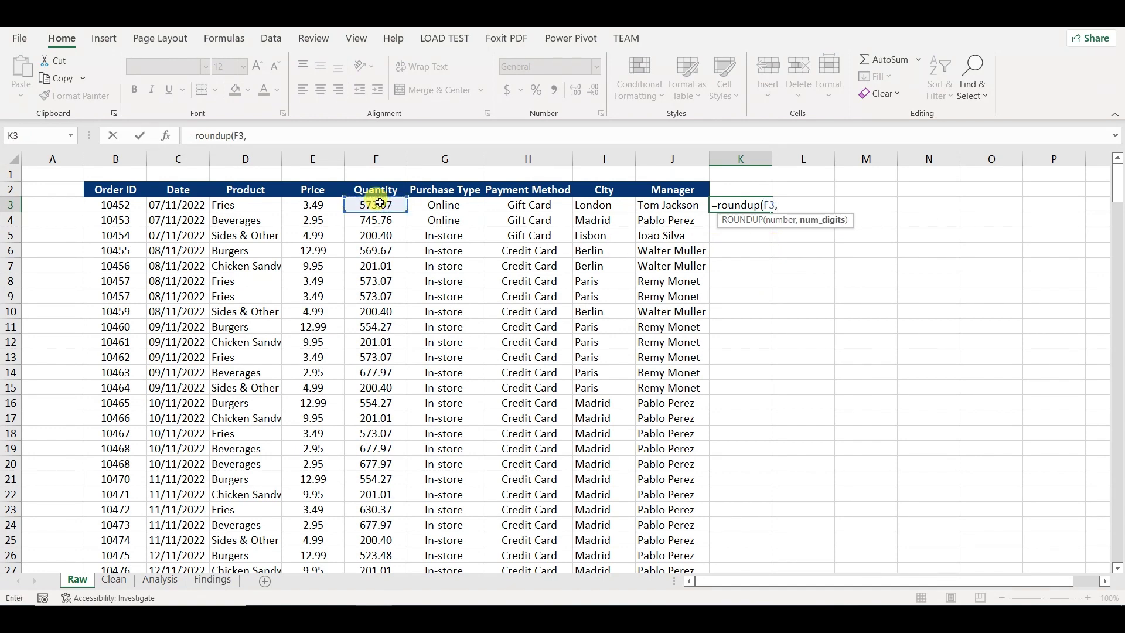
text(0))
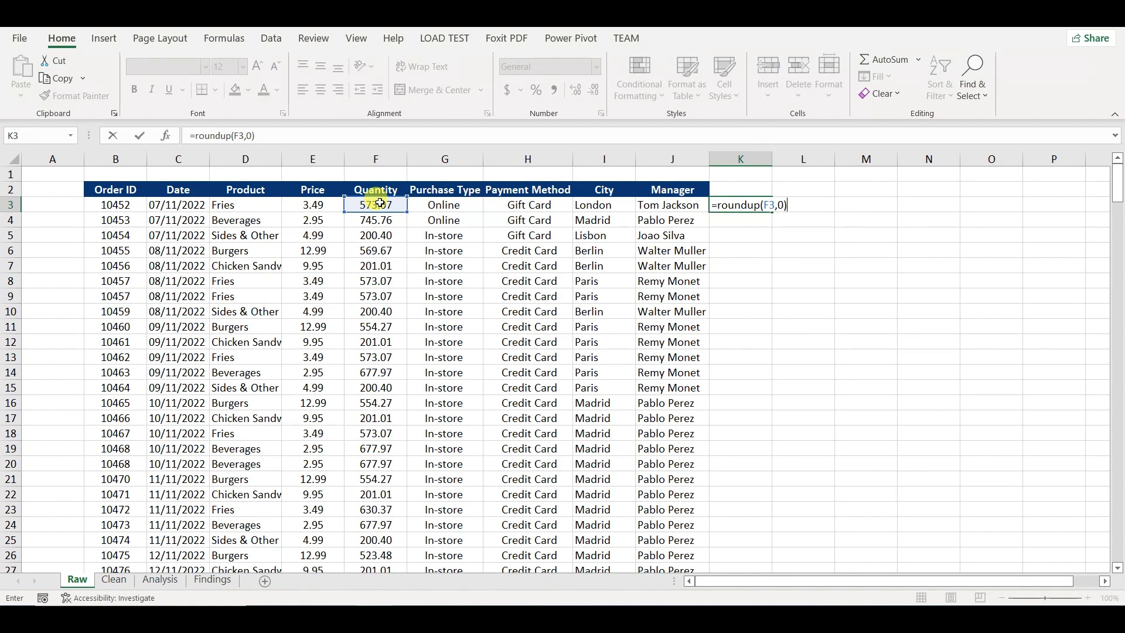
key(Return)
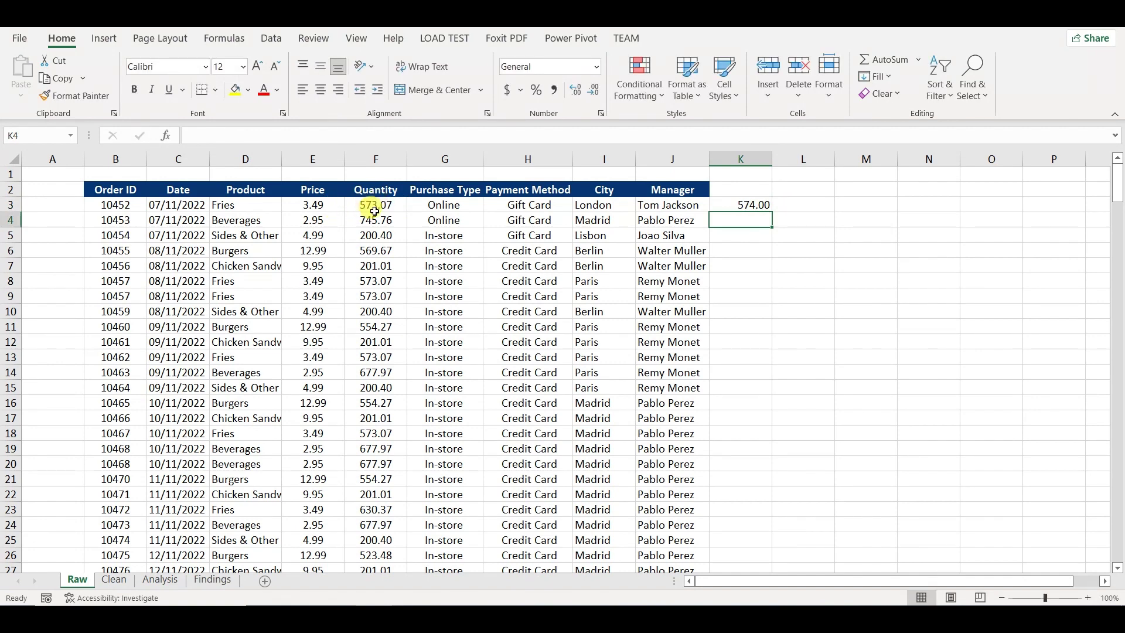
Fill the ROUNDUP formula from K3 down all data rows of column K
click(375, 206)
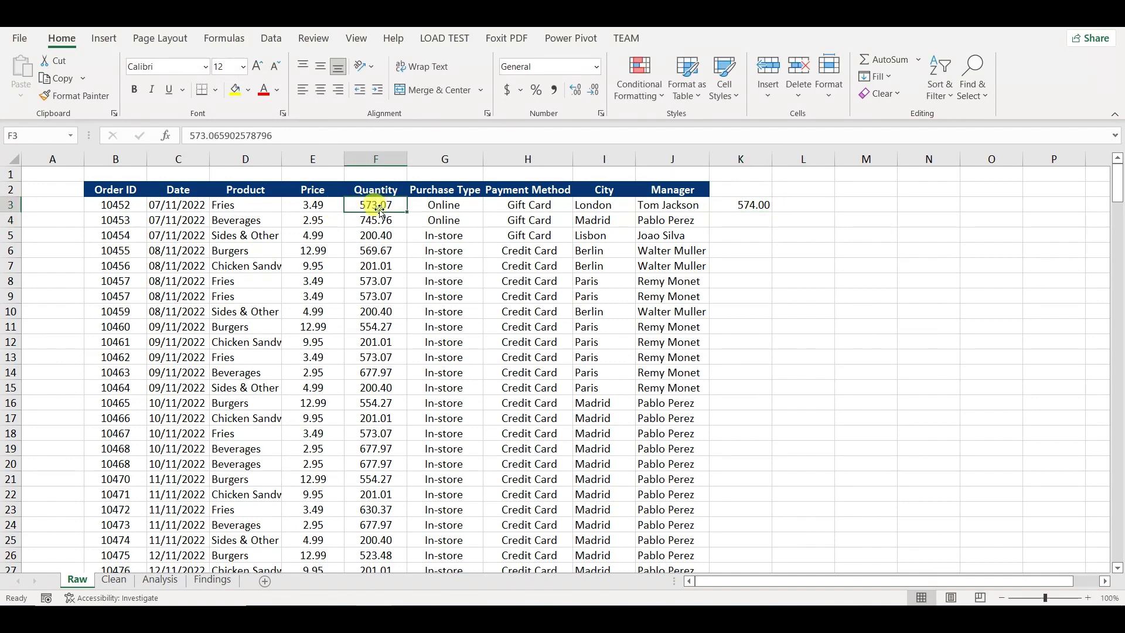
click(762, 207)
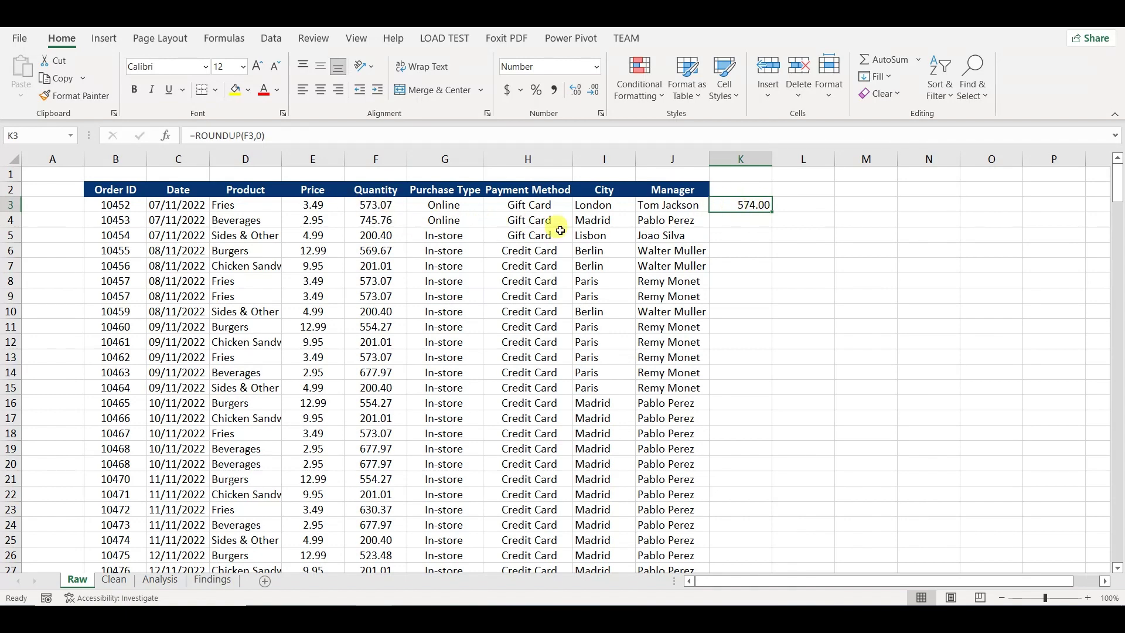
double_click(772, 211)
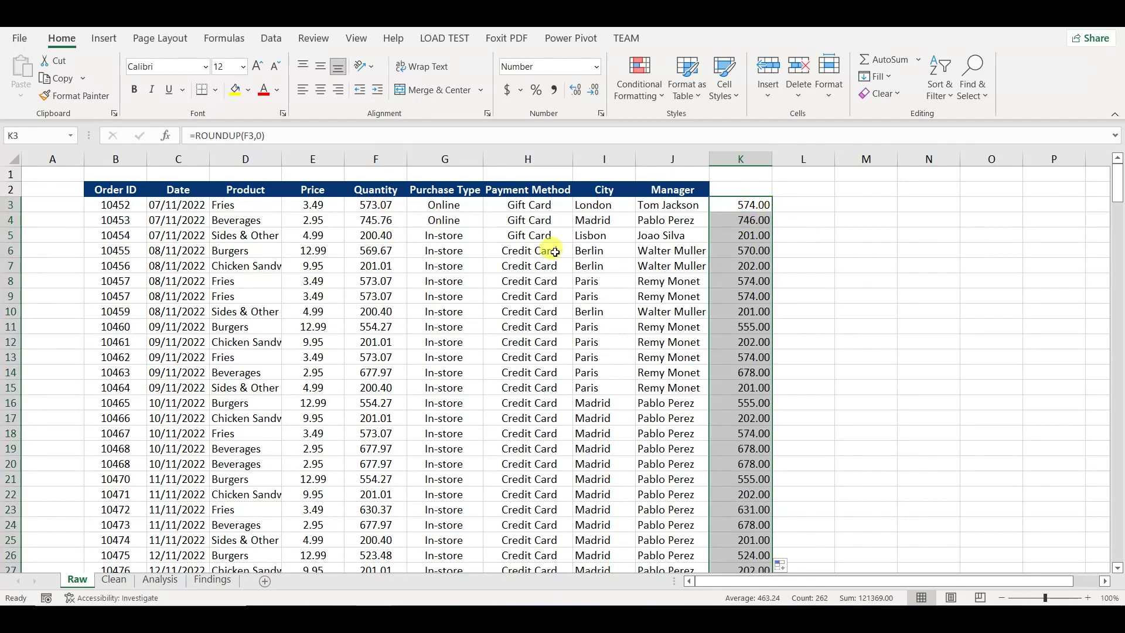
click(375, 220)
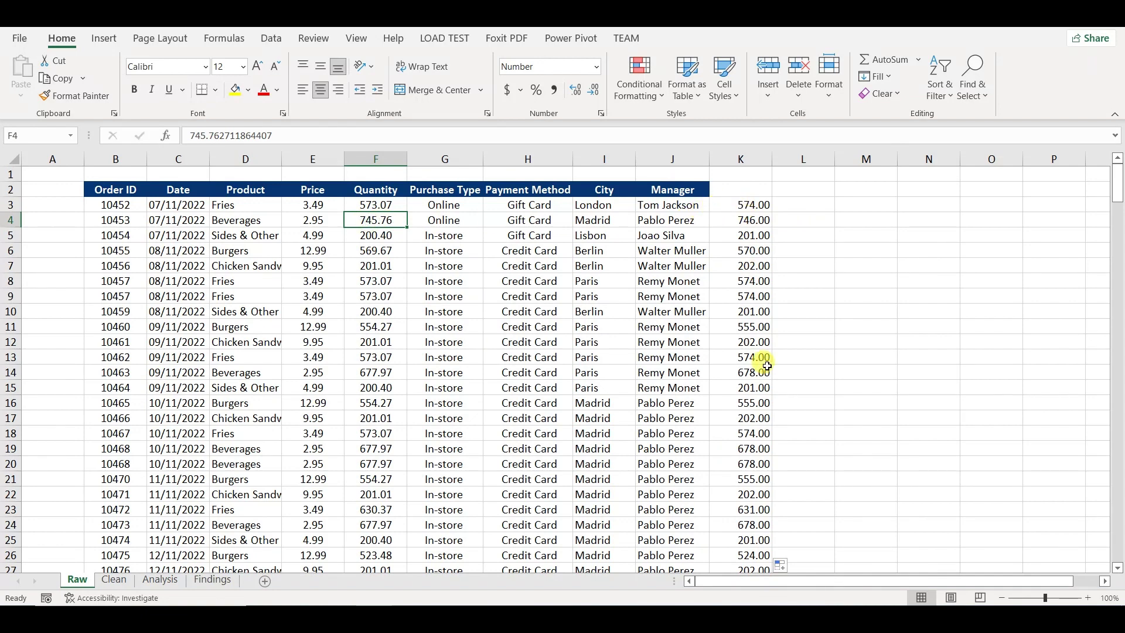
Copy the Quantity header from F2 into K2 as the heading of the rounded quantities
click(377, 186)
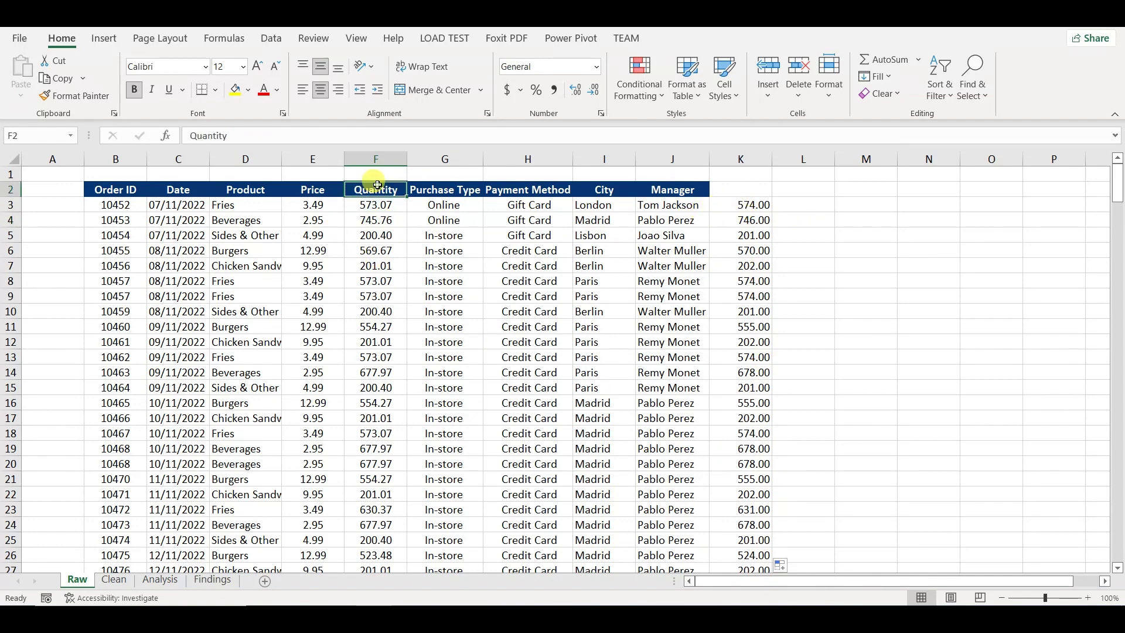
key(ctrl+c)
click(747, 194)
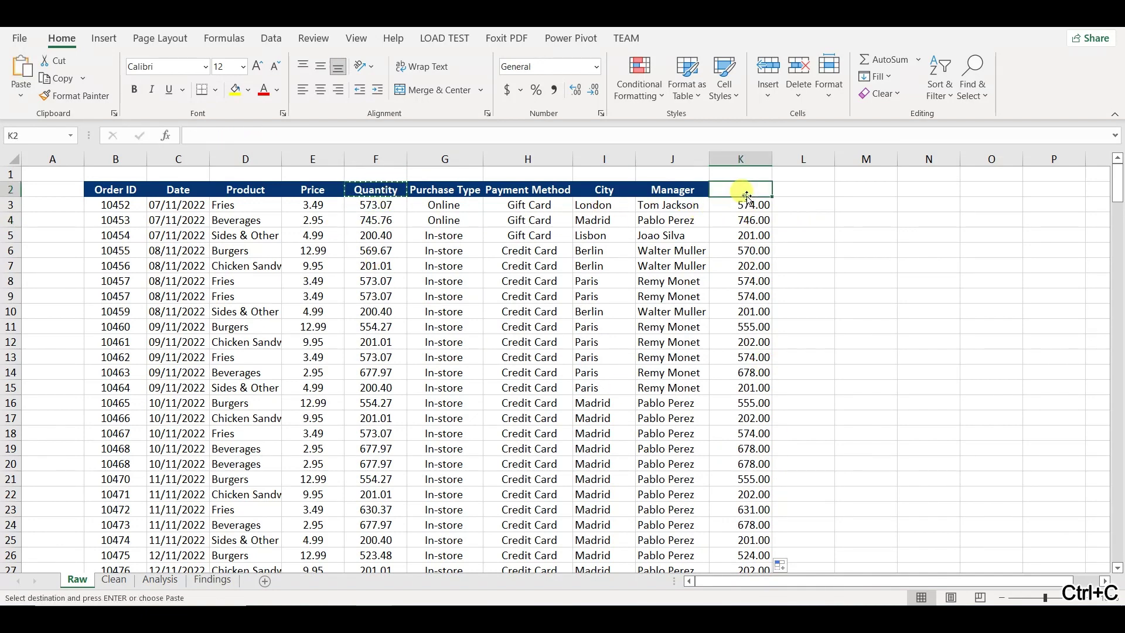
key(ctrl+v)
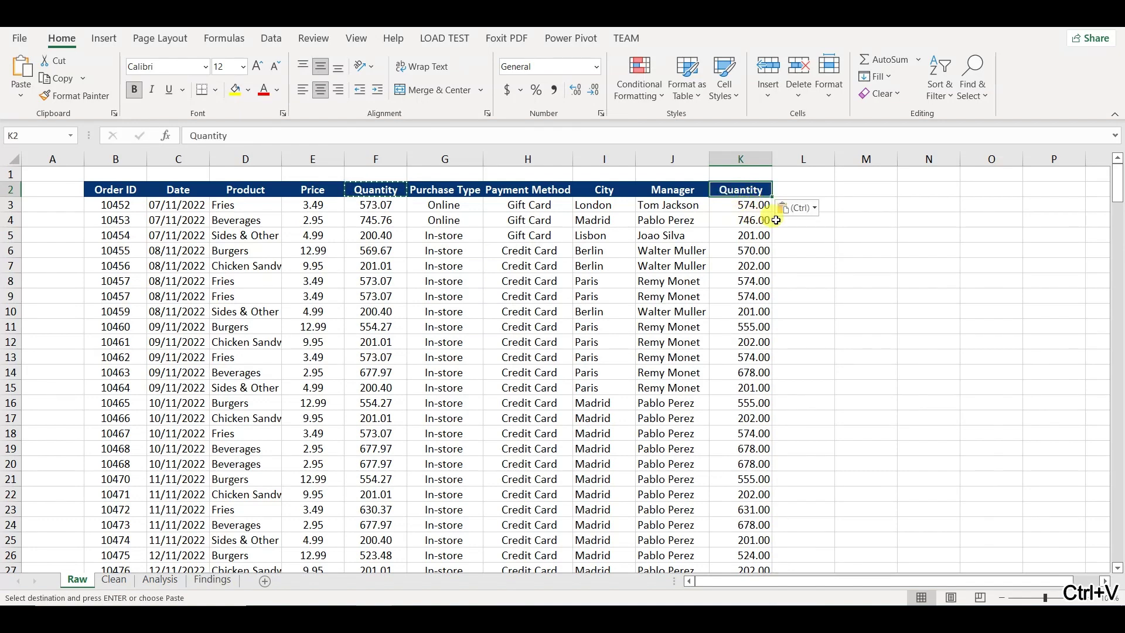
Replace the ROUNDUP formulas in column K with their values by copying the column and pasting values over it
click(357, 202)
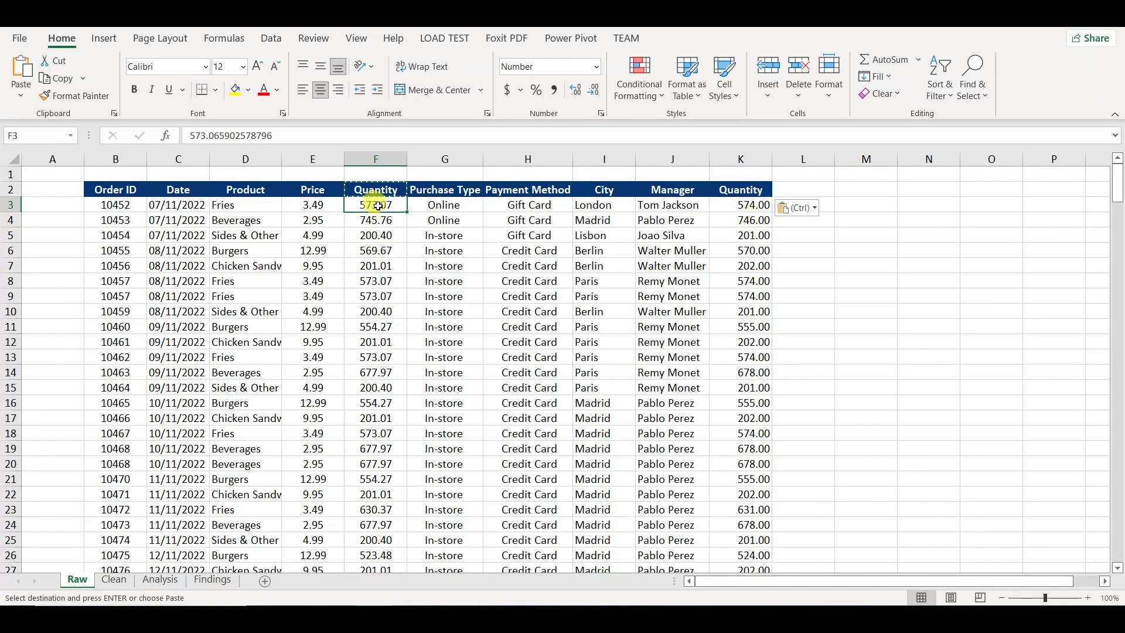
click(765, 206)
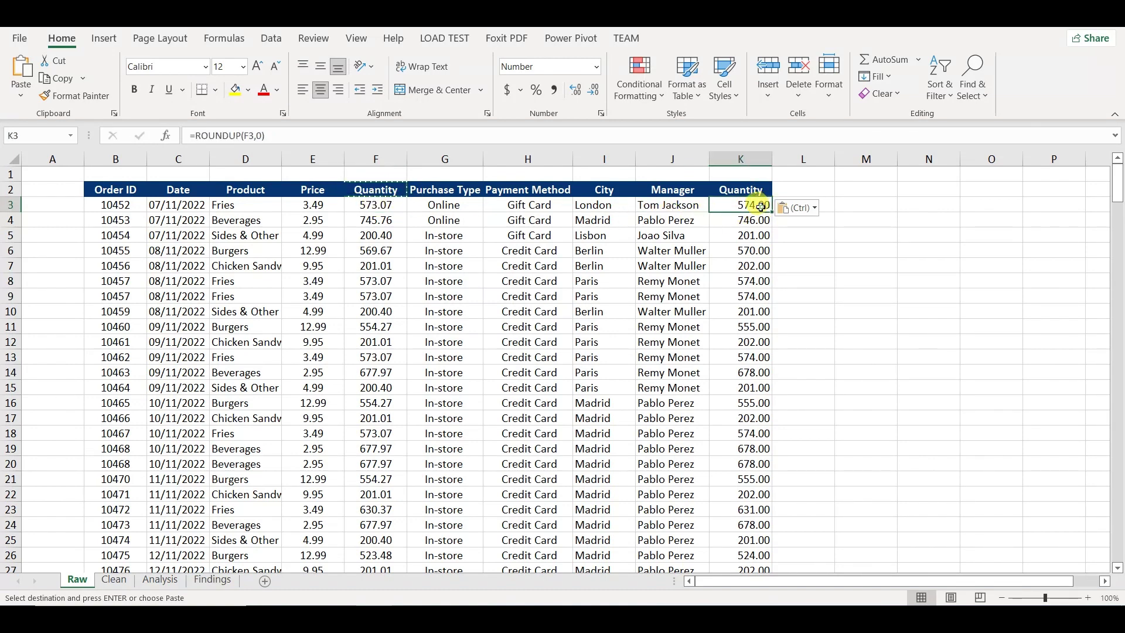
click(743, 157)
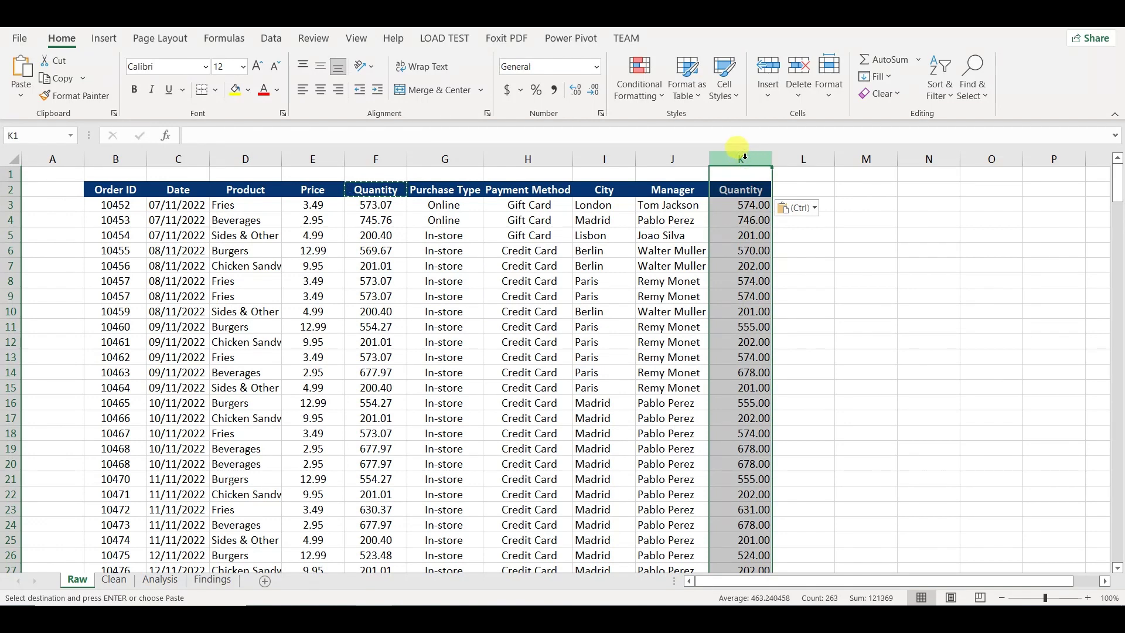
key(ctrl+c)
key(v)
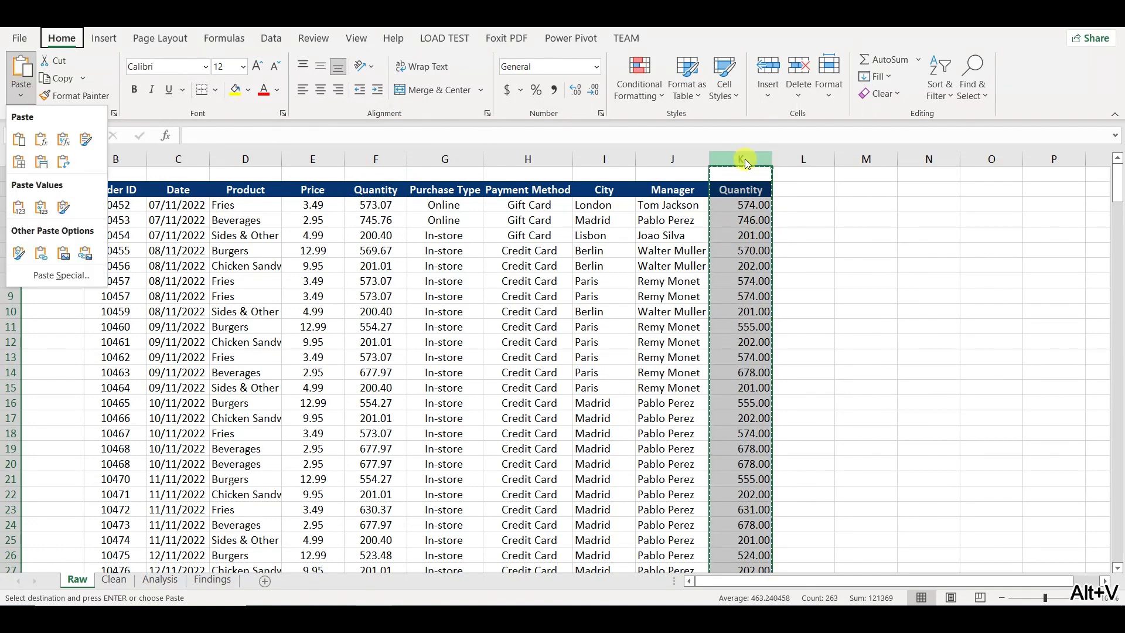
key(v)
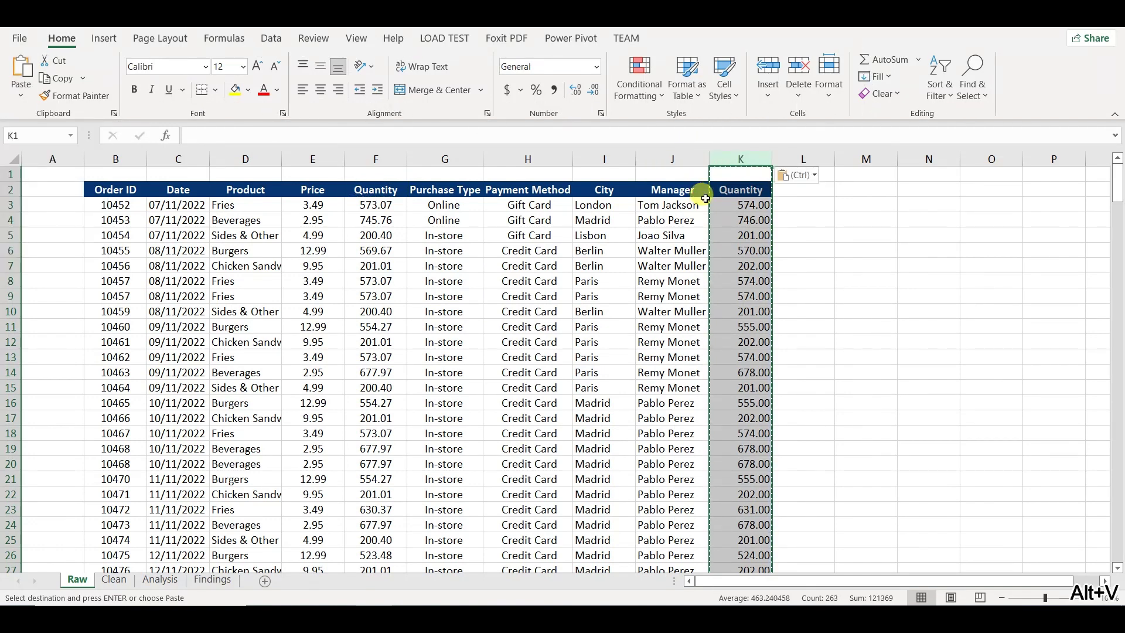
click(732, 205)
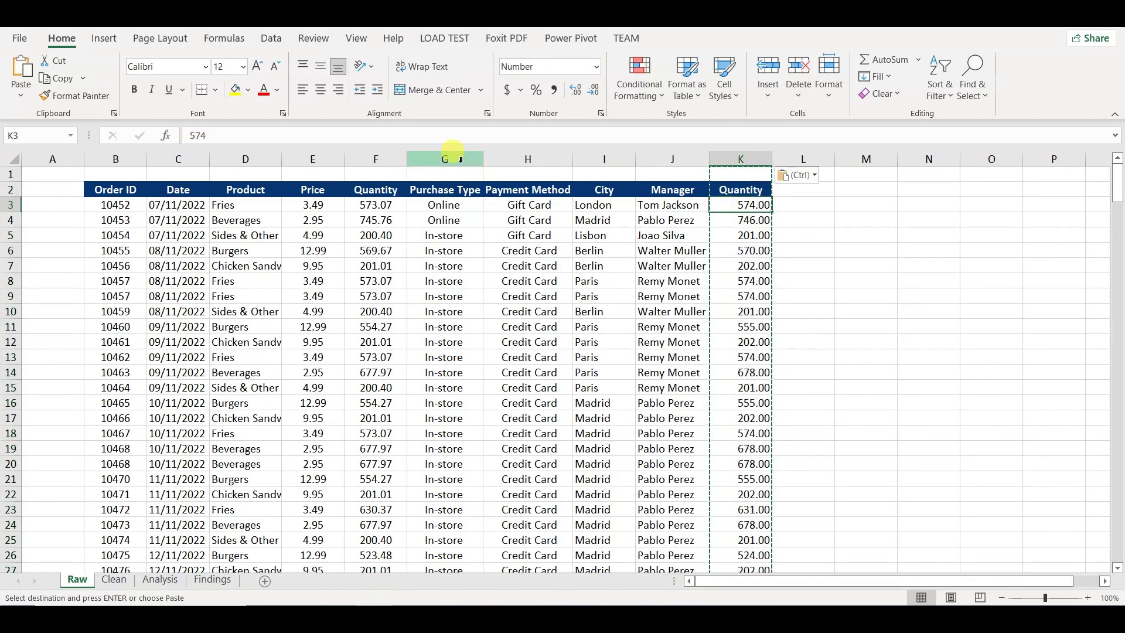
Delete the original unrounded Quantity column F
click(377, 157)
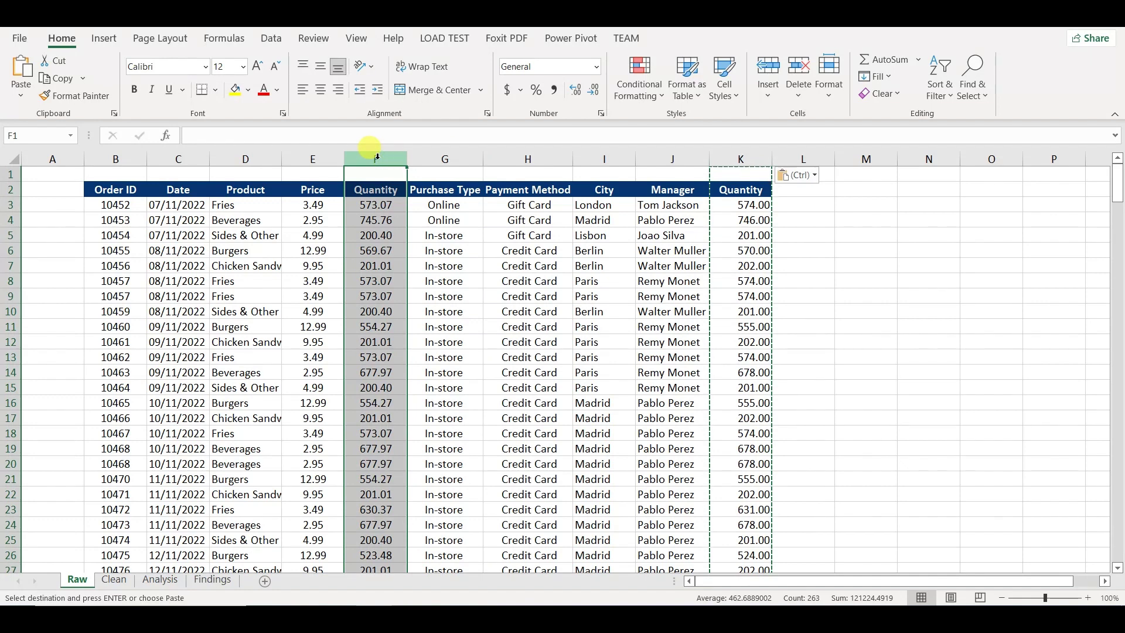
key(ctrl+minus)
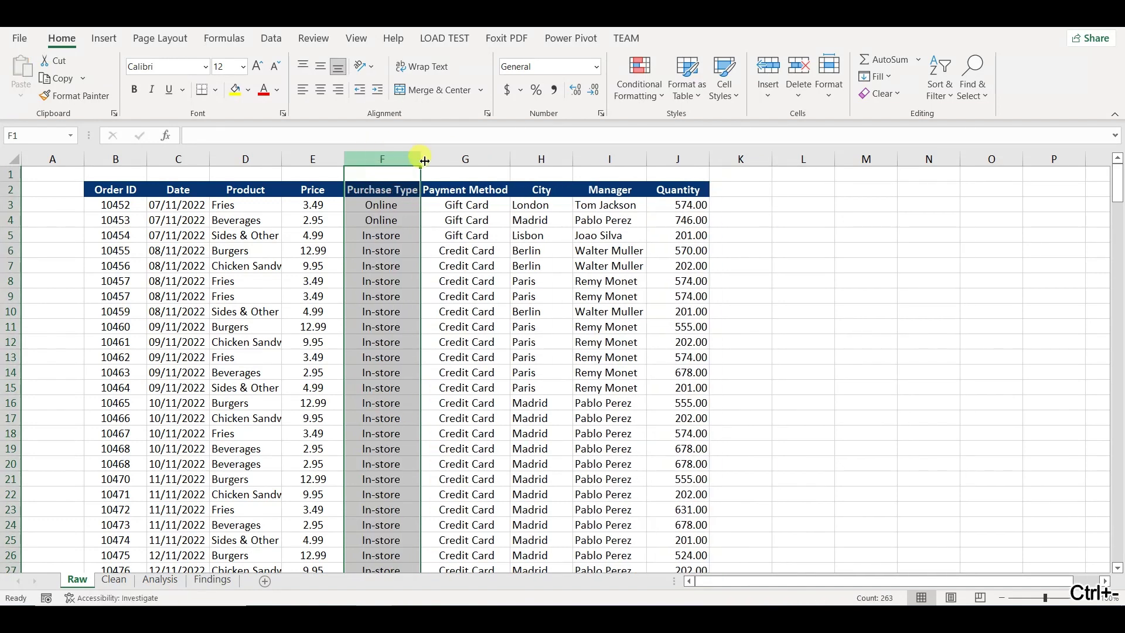
click(688, 219)
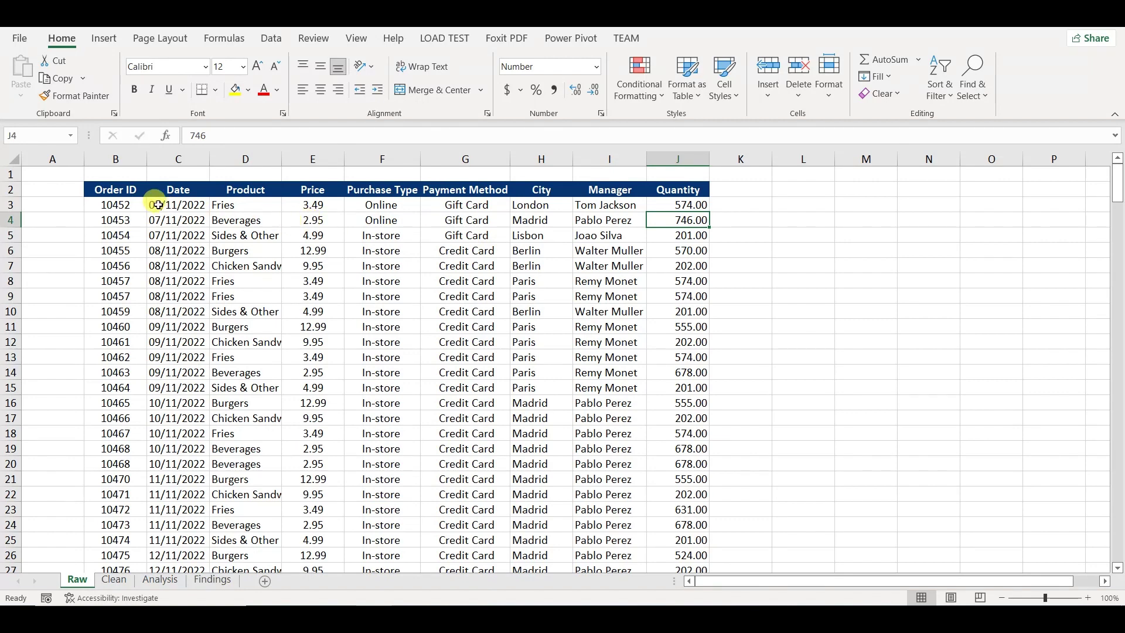
Select columns B to J and preview duplicate-value highlighting with Light Red Fill with Dark Red Text, without applying it
click(117, 189)
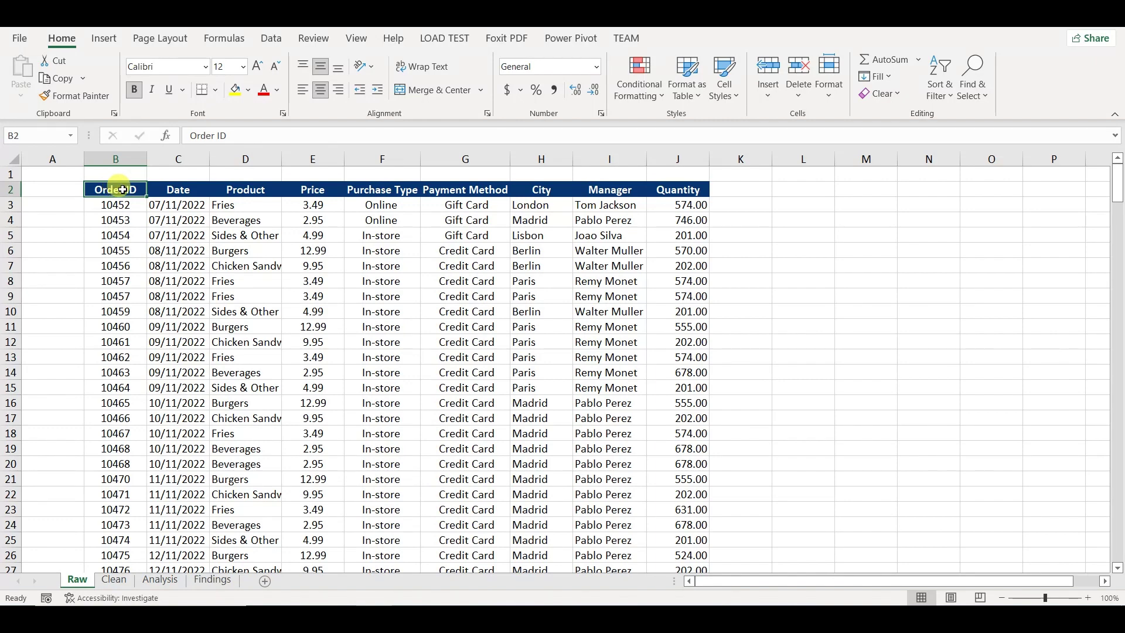
drag(127, 151, 678, 157)
click(654, 97)
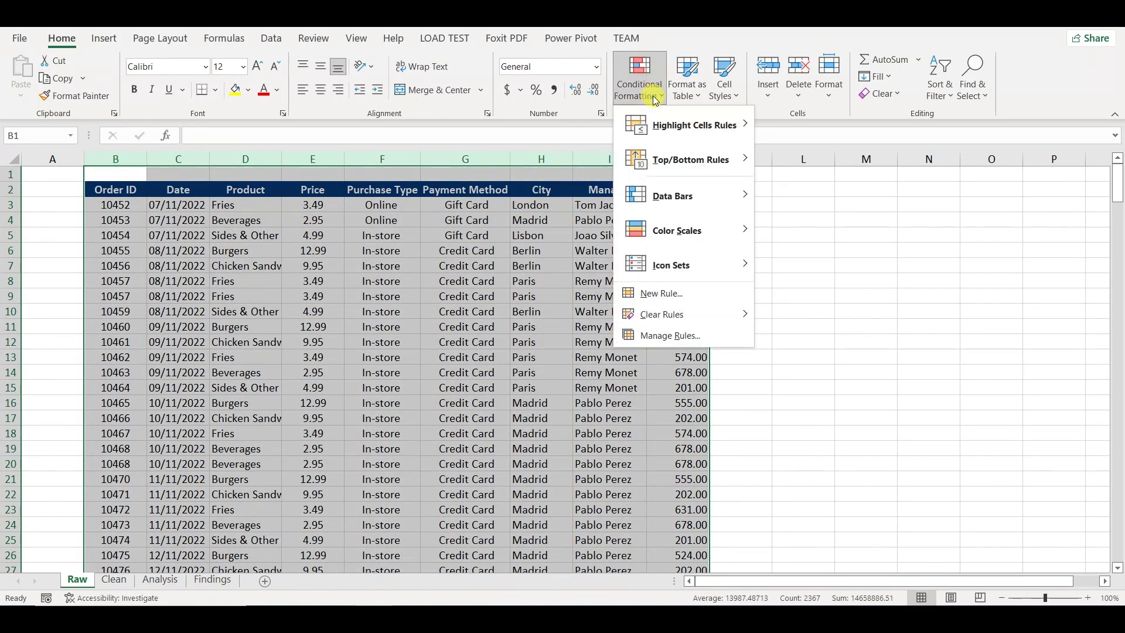
mouse_move(692, 123)
click(839, 332)
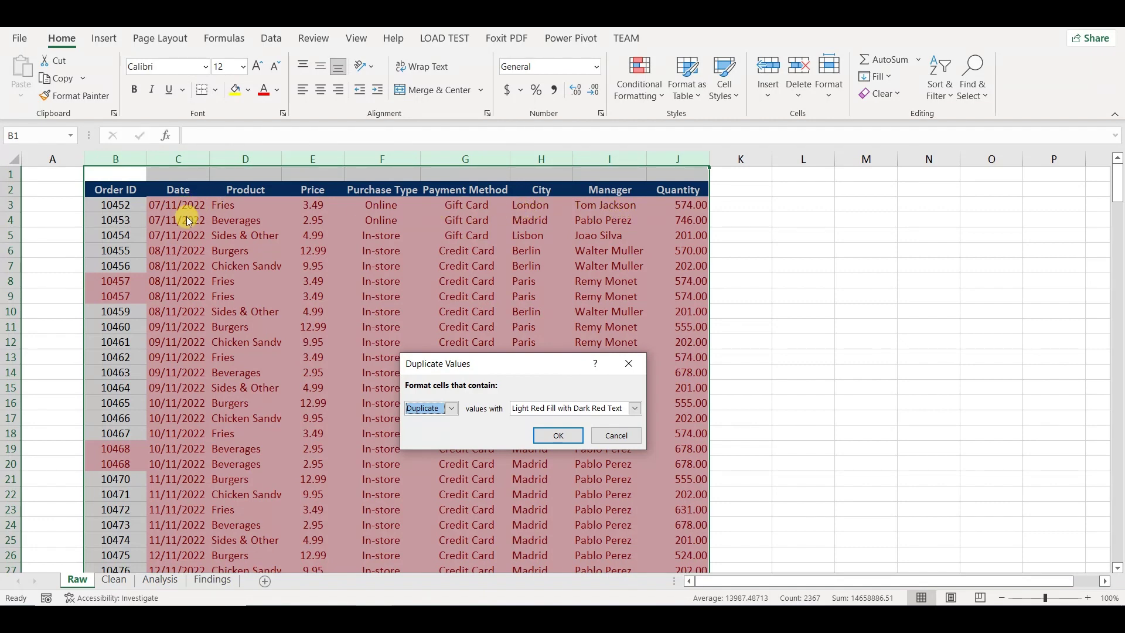
click(612, 441)
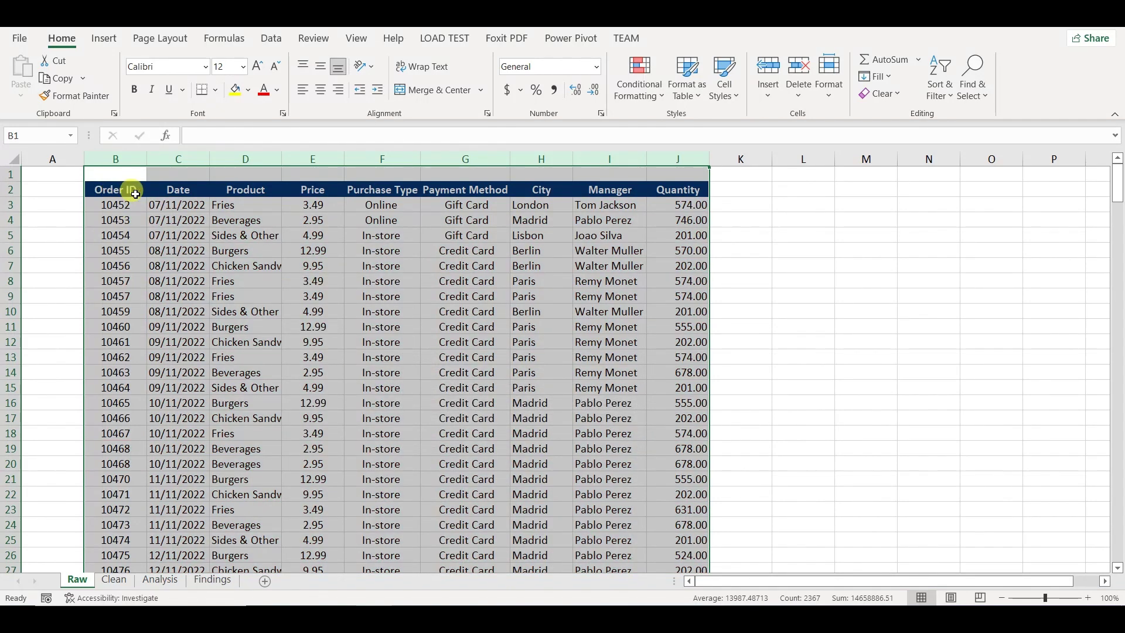
Remove the duplicate rows from the selected columns B to J, comparing all columns
click(270, 38)
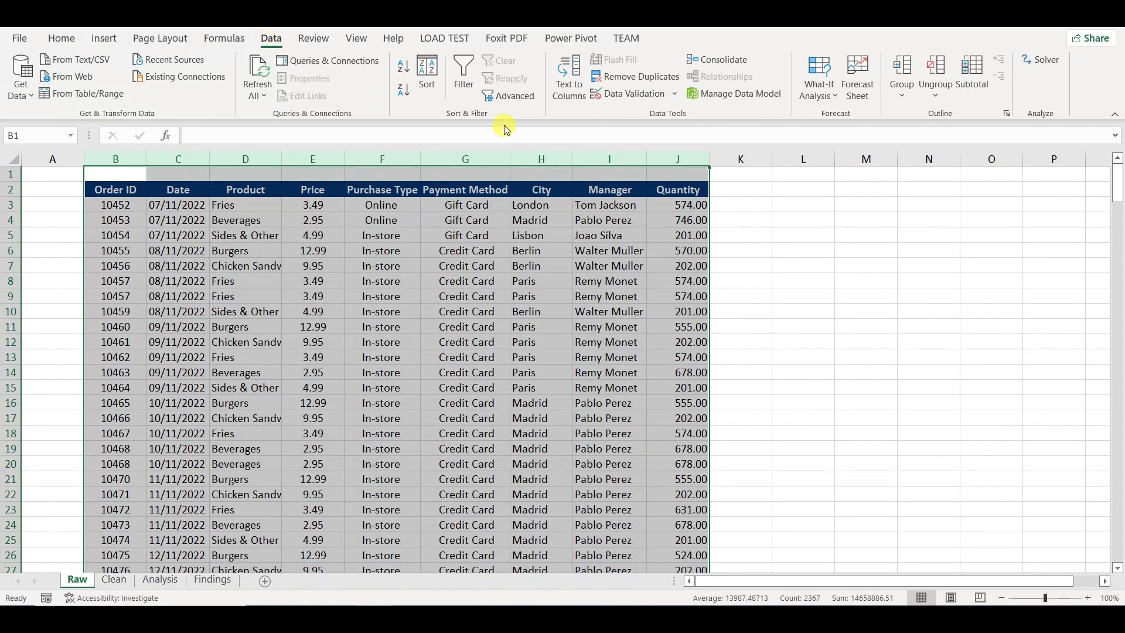
click(636, 79)
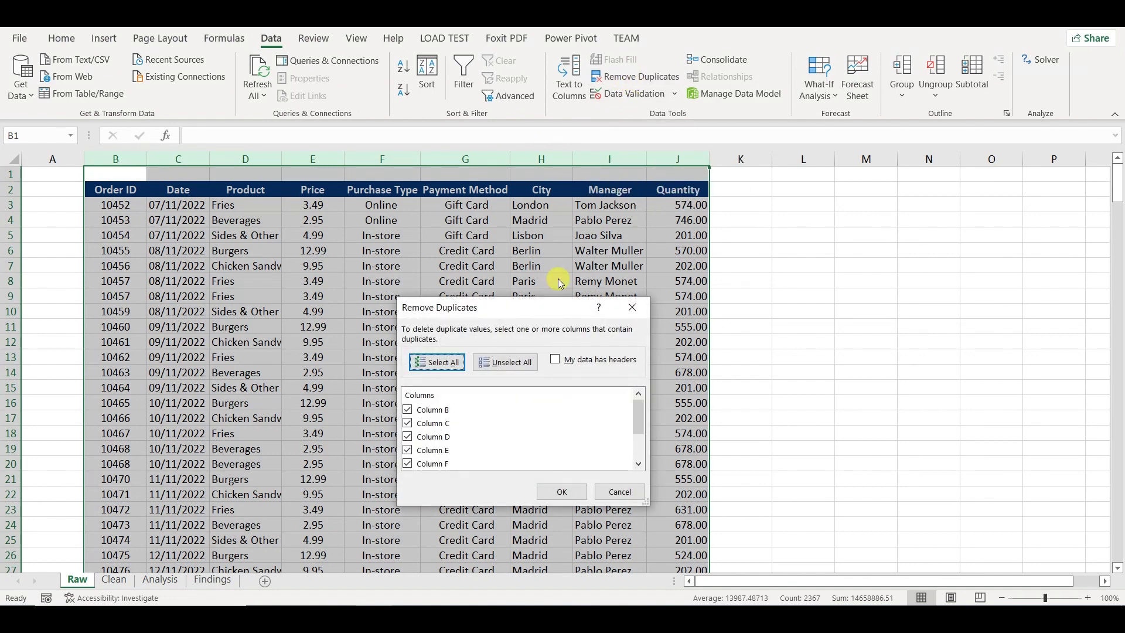
click(557, 491)
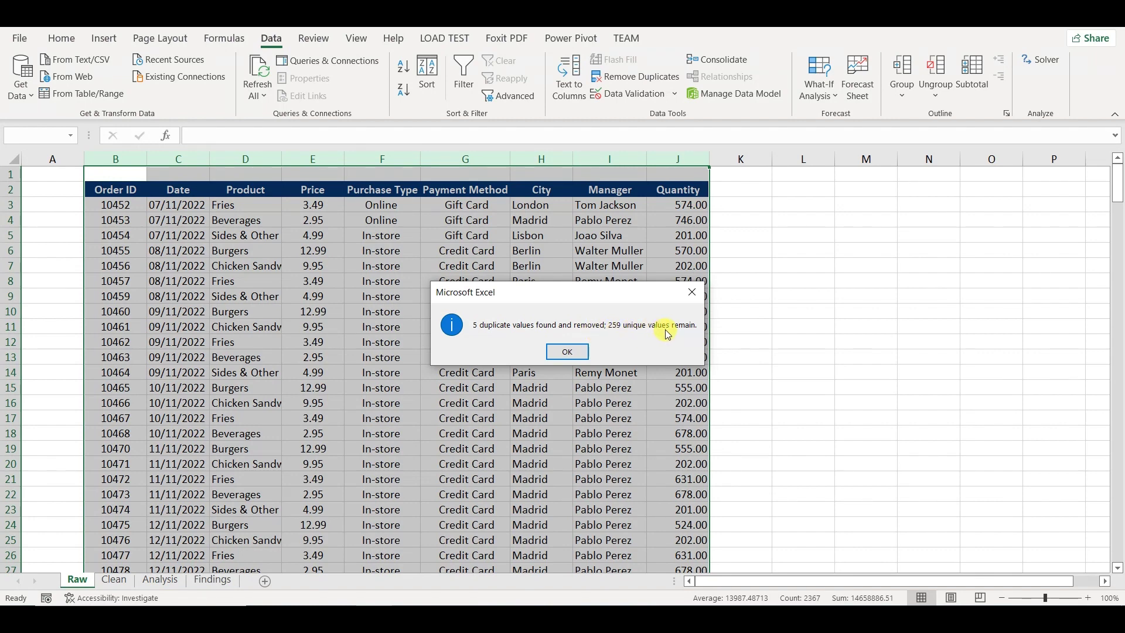
Dismiss the duplicate-removal summary and review the cleaned Order ID, Manager and Quantity columns
click(569, 352)
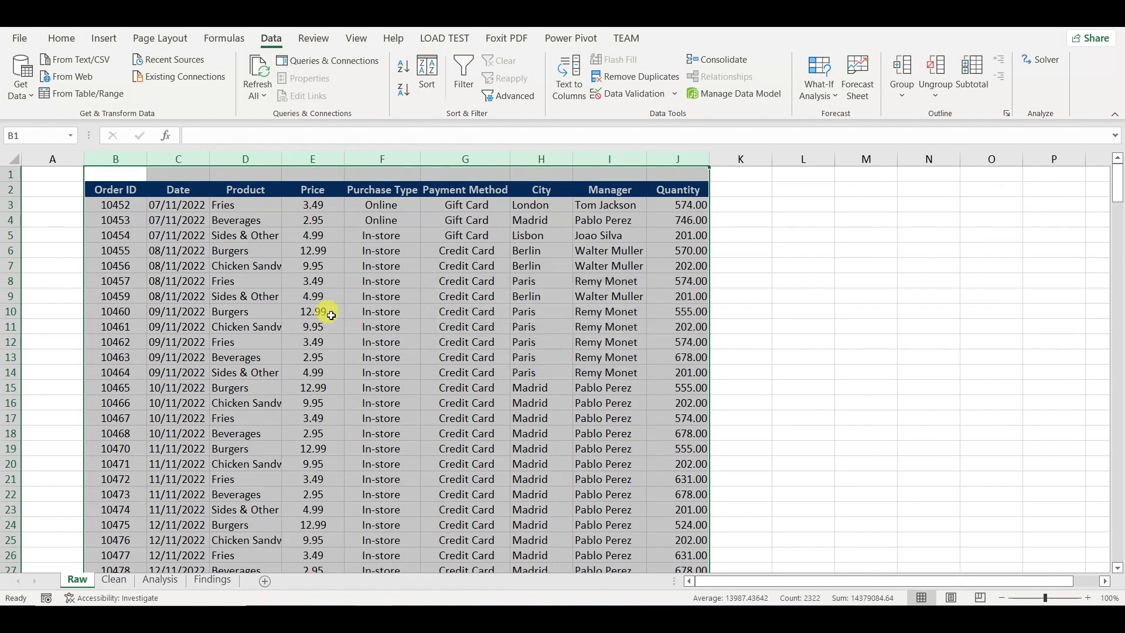
click(111, 191)
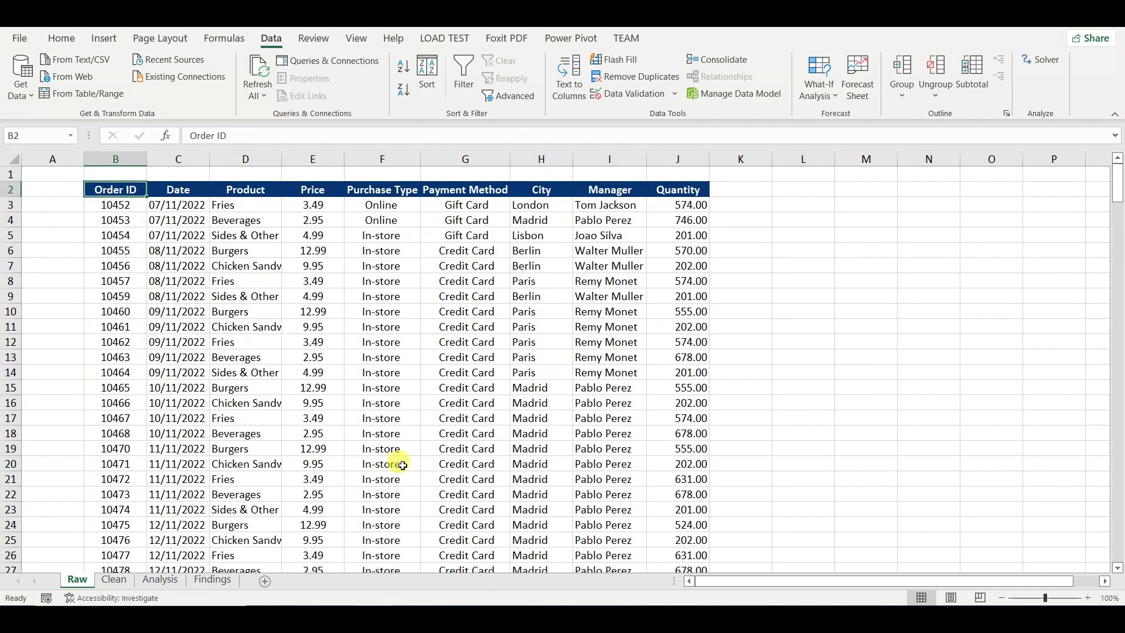
click(622, 193)
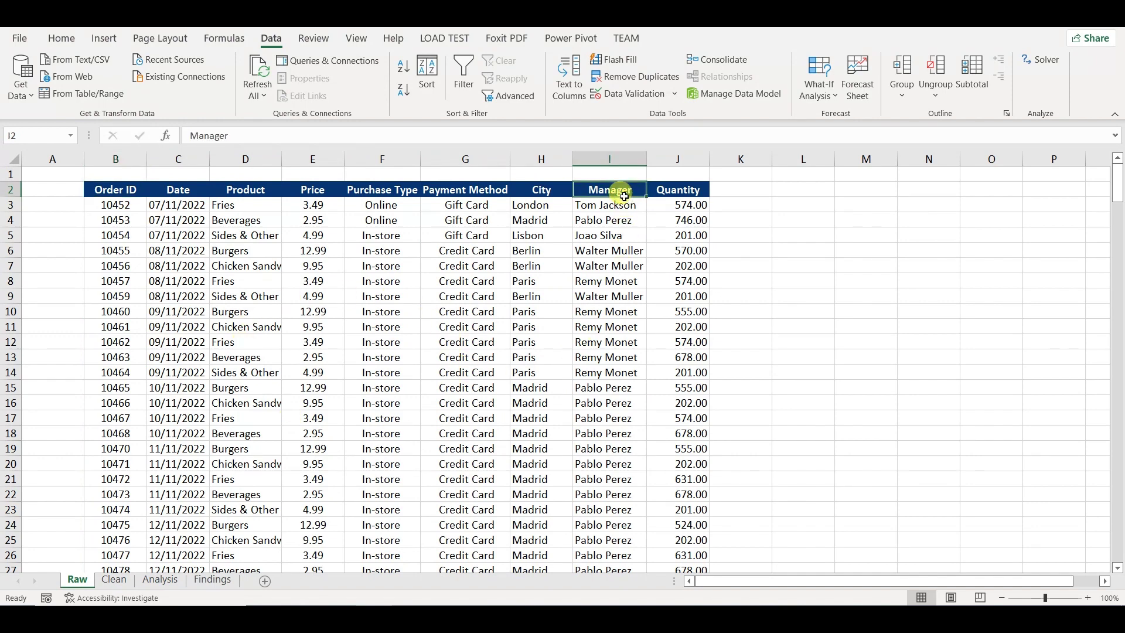
drag(624, 196, 640, 296)
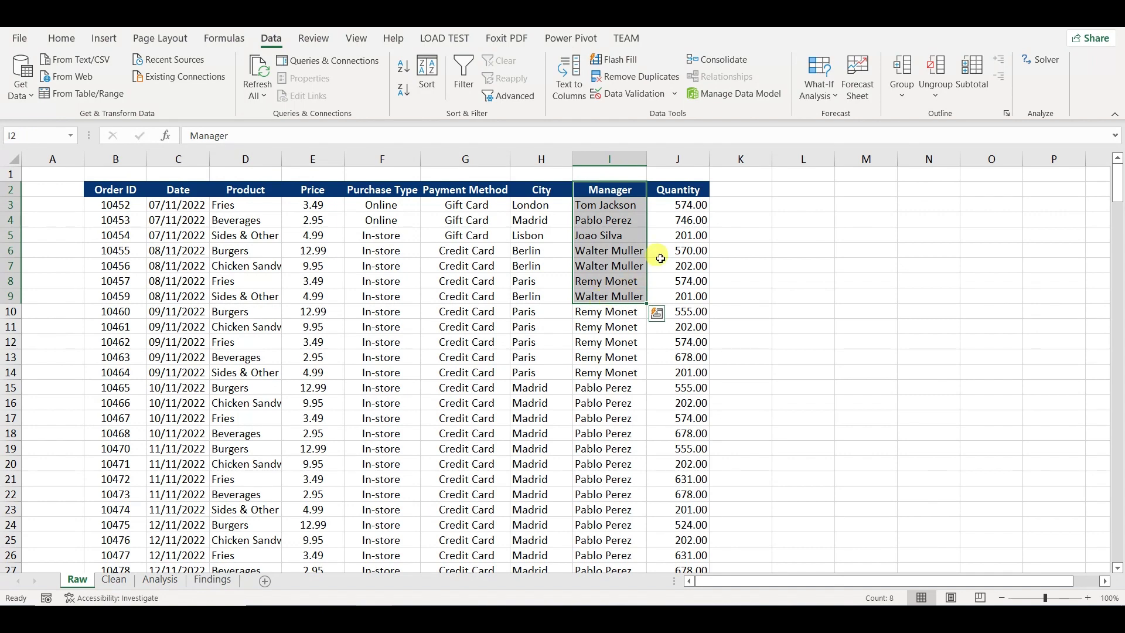
click(684, 205)
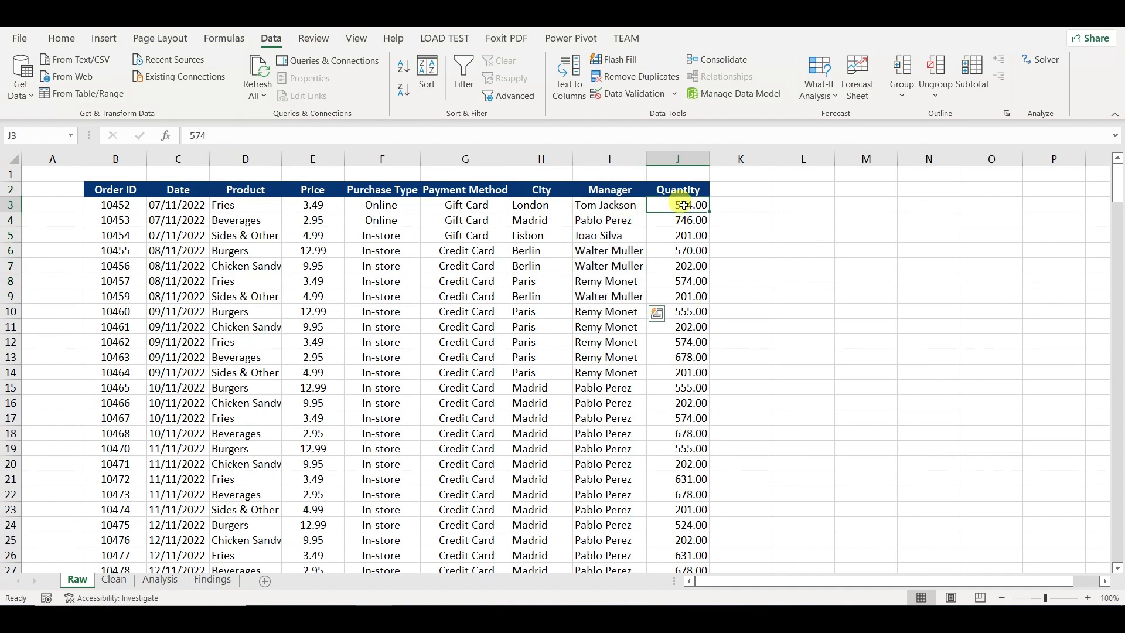
Add a column header named Revenue in cell K2, beside the Quantity column
click(743, 190)
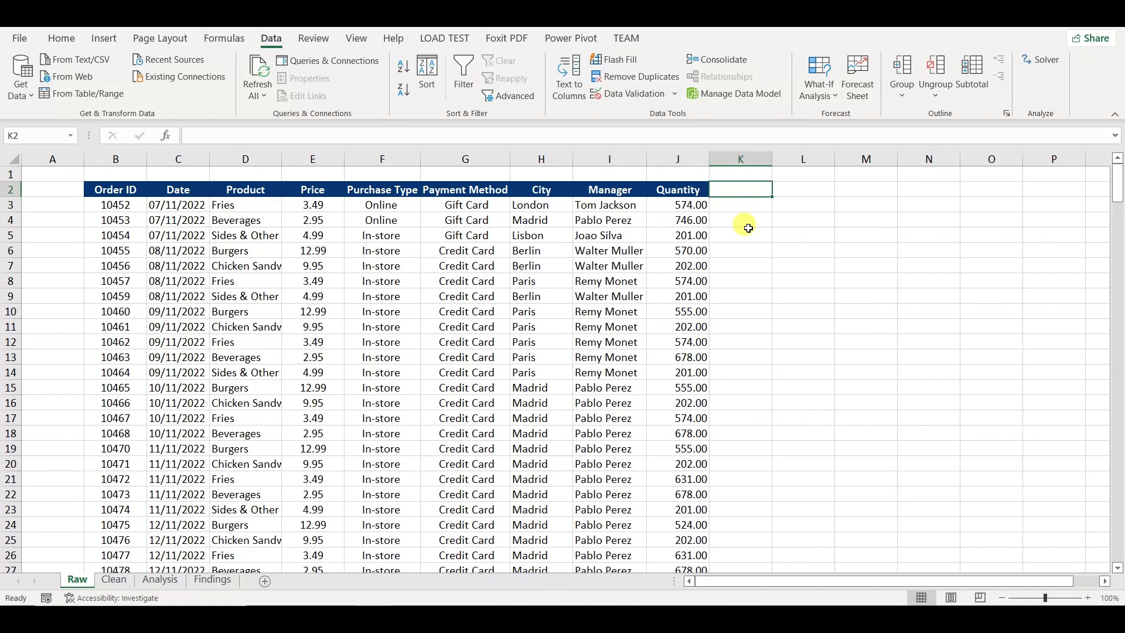
text(Reve)
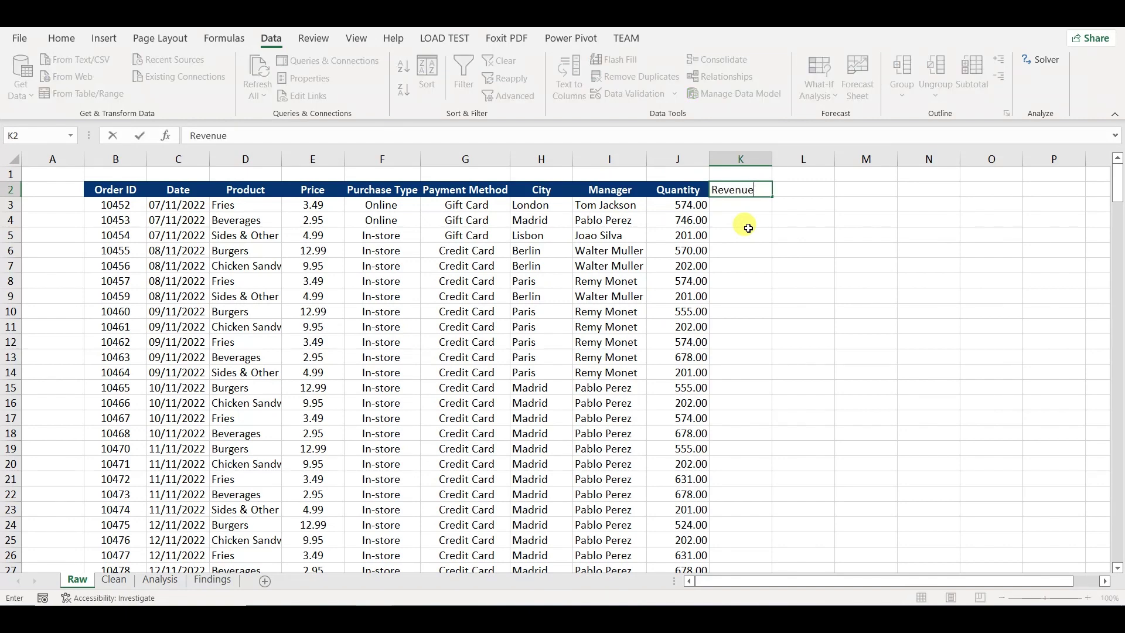
text(nue)
key(Return)
Calculate revenue in K3 with the formula =J3*E3 and fill it down the rest of the Revenue column
text(=)
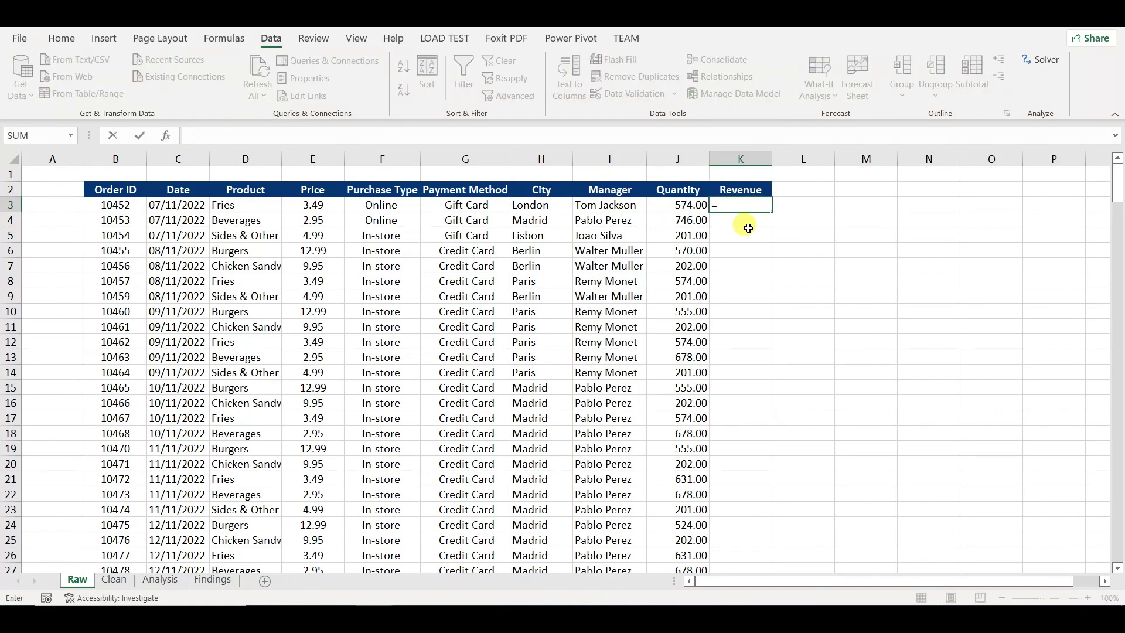
key(Left)
text(*)
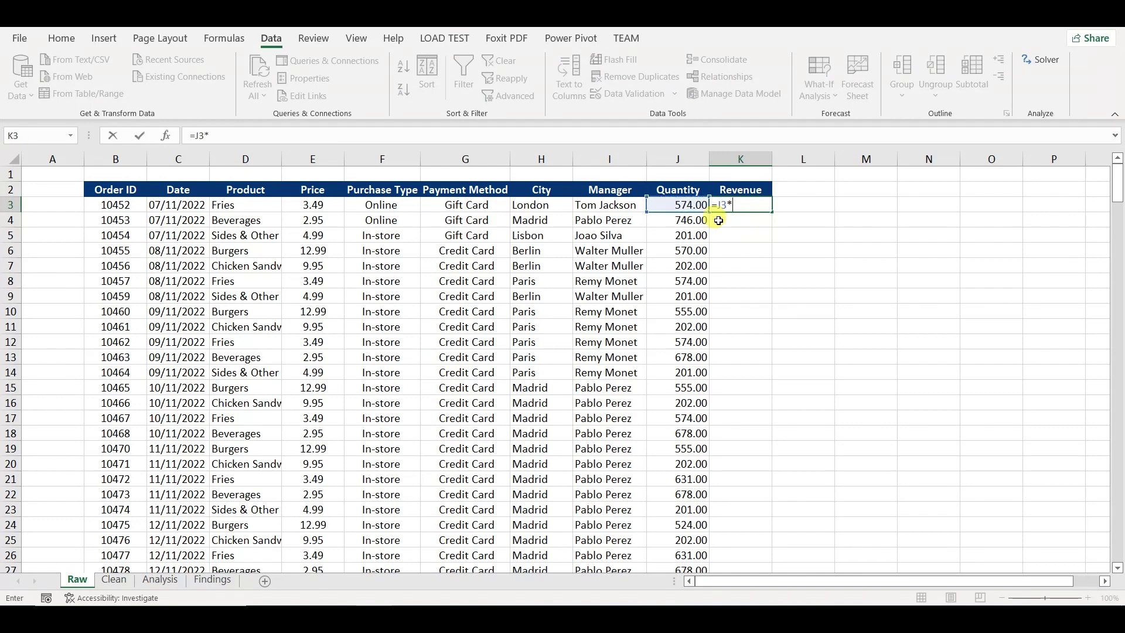
click(303, 209)
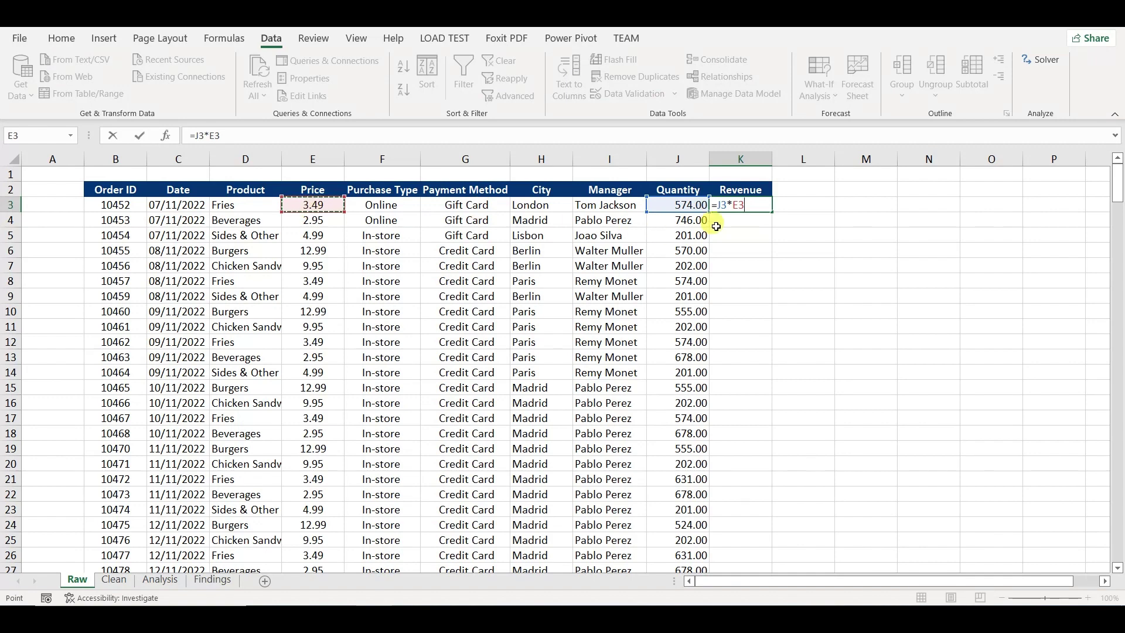
key(Return)
click(740, 205)
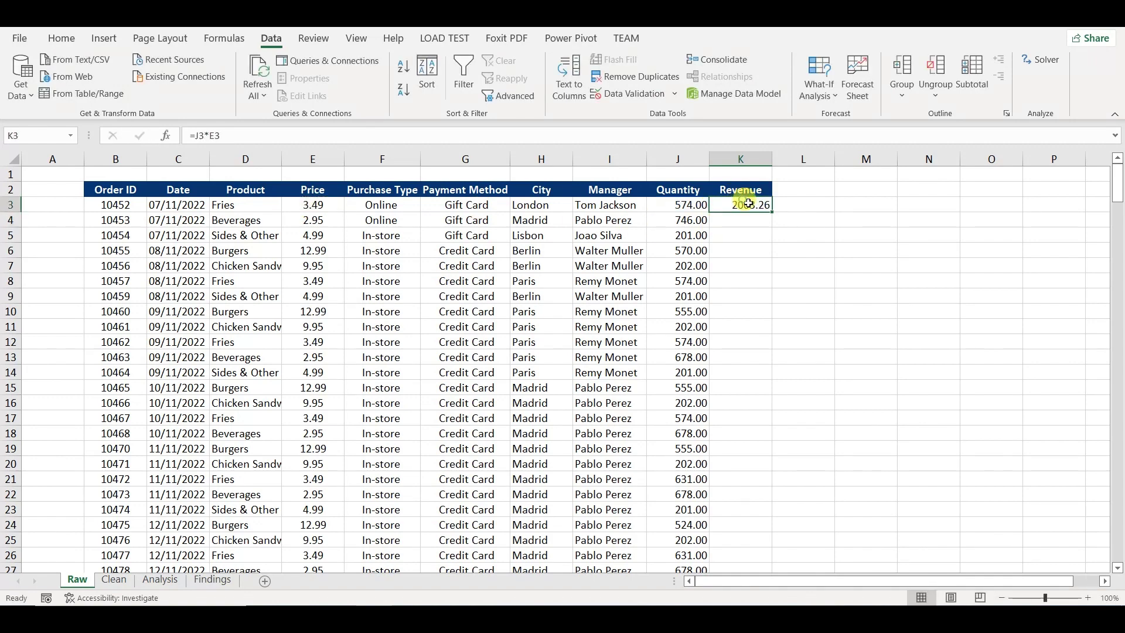
double_click(772, 212)
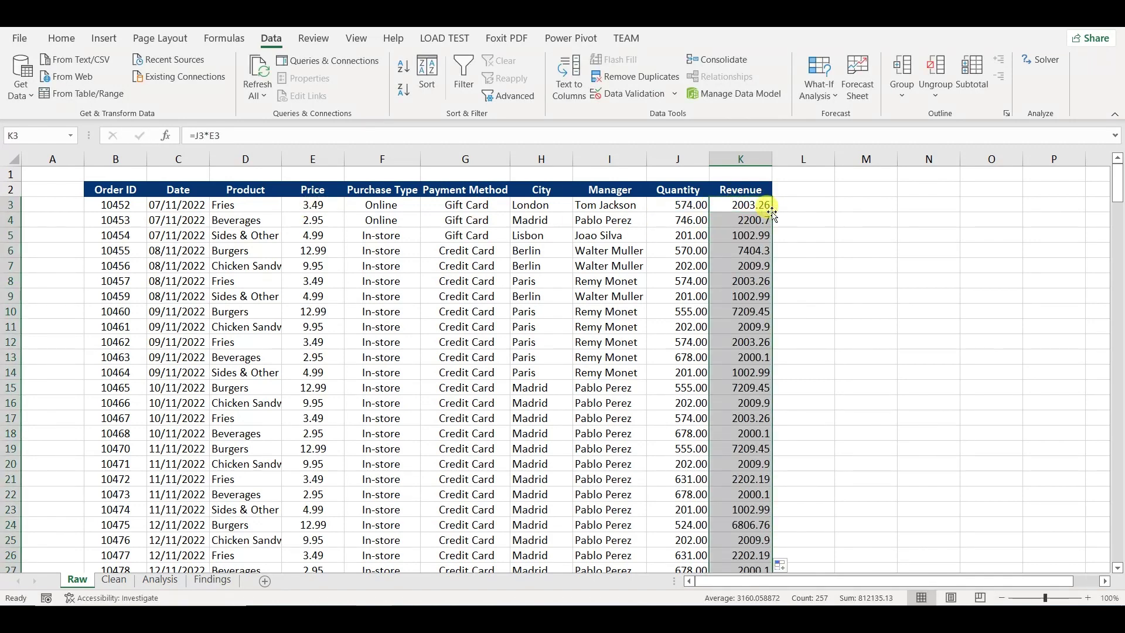
Replace the Revenue formulas in column K with their values by copying the column and pasting values over it
click(749, 158)
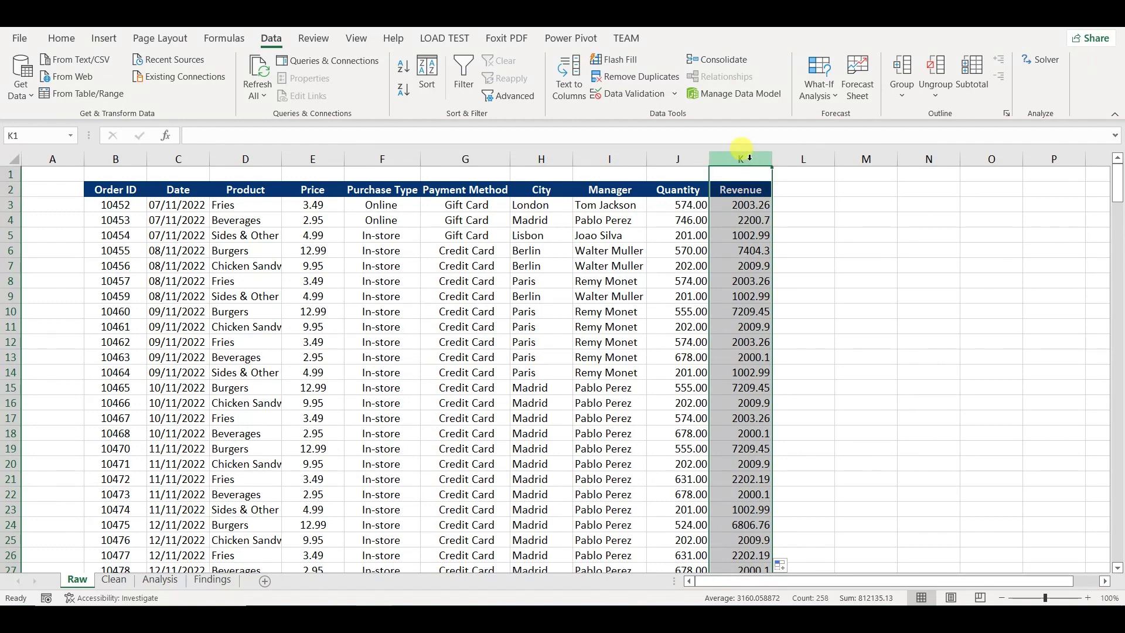
key(ctrl+c)
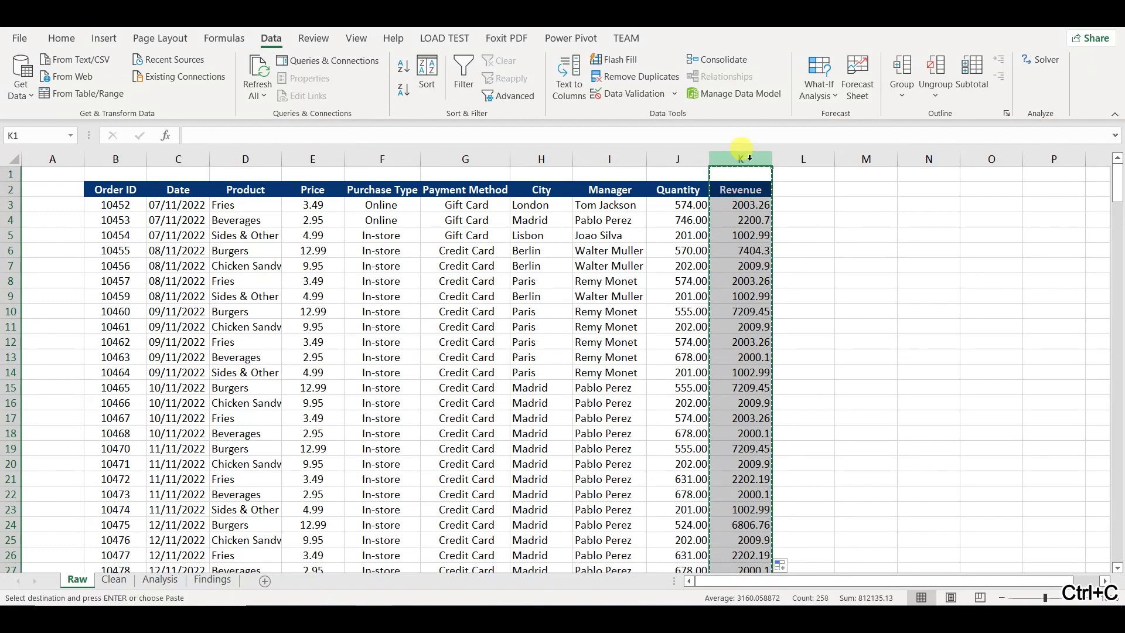
key(alt+h)
key(v)
key(v)
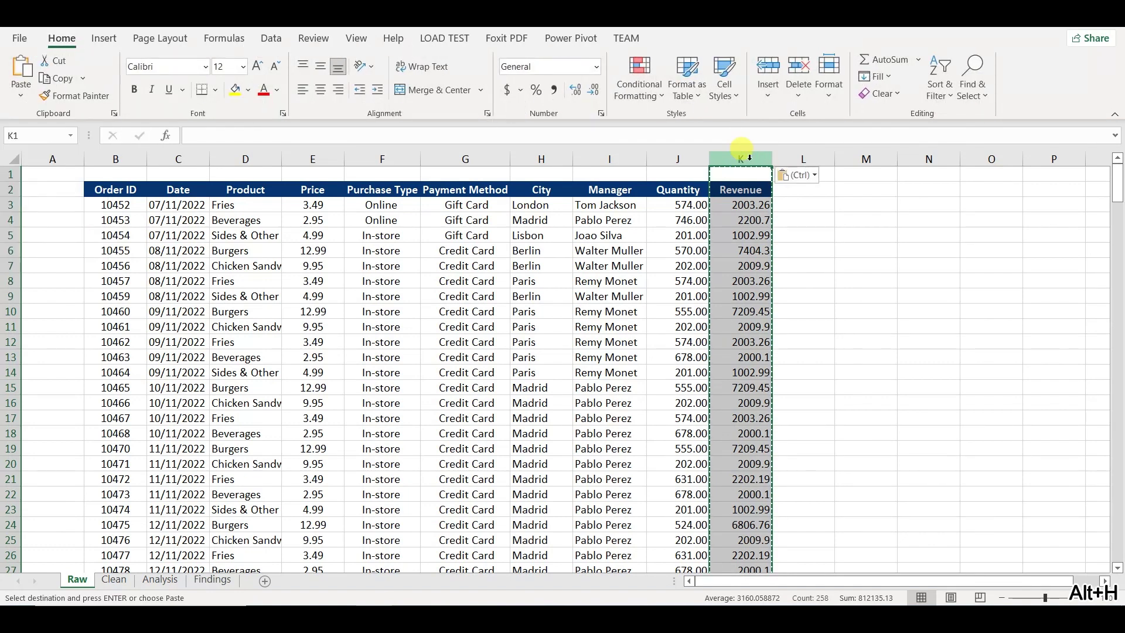
click(744, 204)
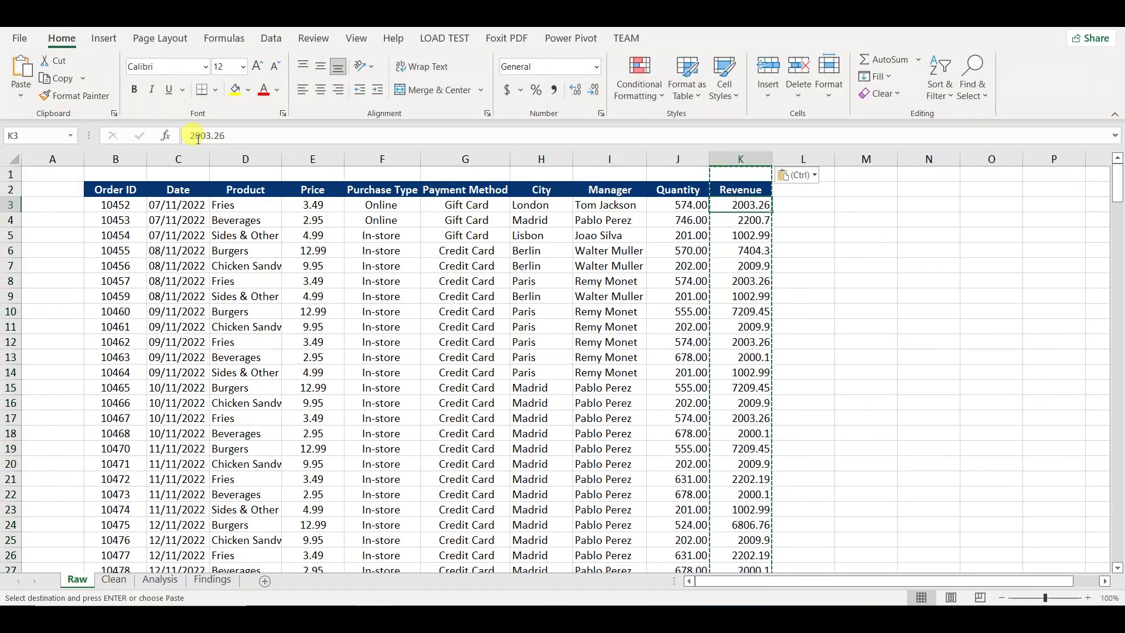
click(428, 249)
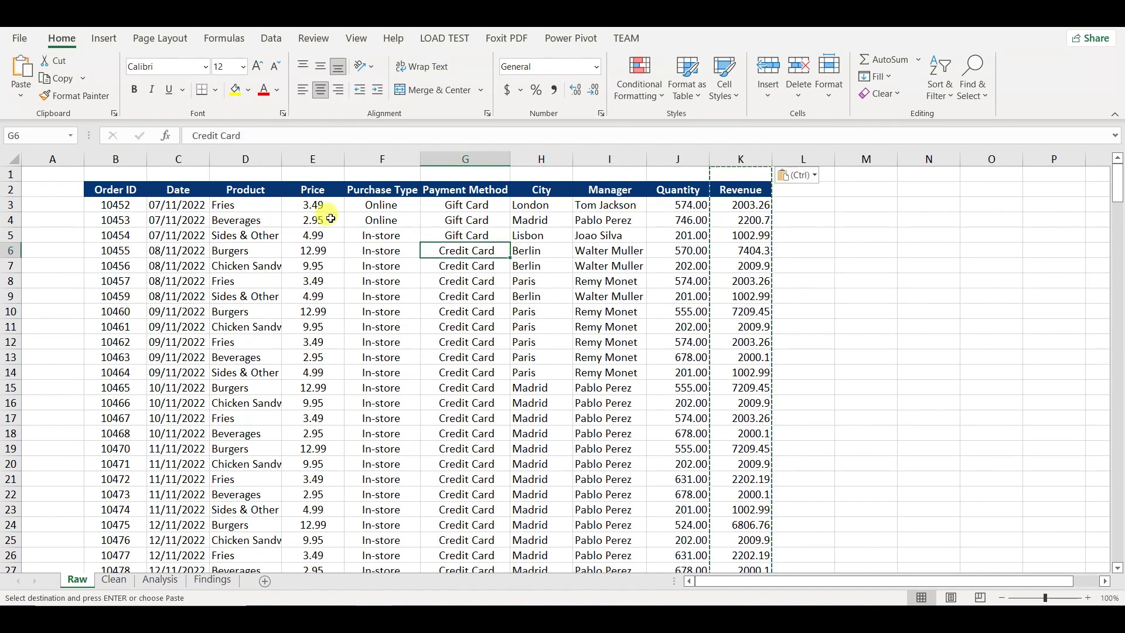
click(237, 210)
Select the whole orders table from the Order ID header to K259 and open the Descriptive Statistics analysis tool
click(112, 189)
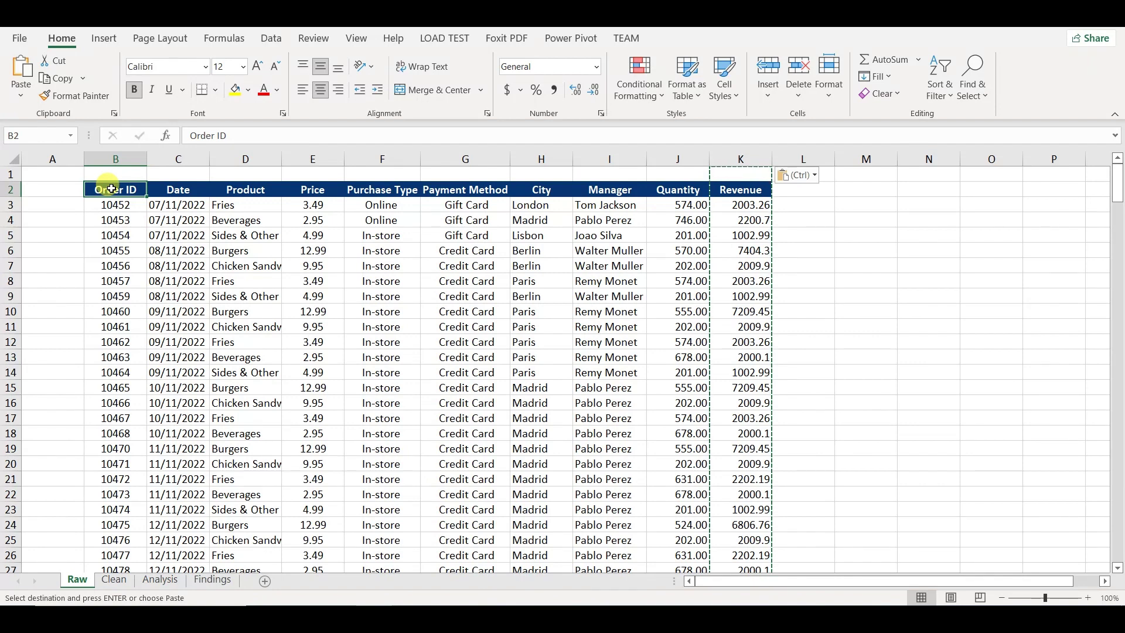
key(ctrl+shift+Right)
key(ctrl+shift+Down)
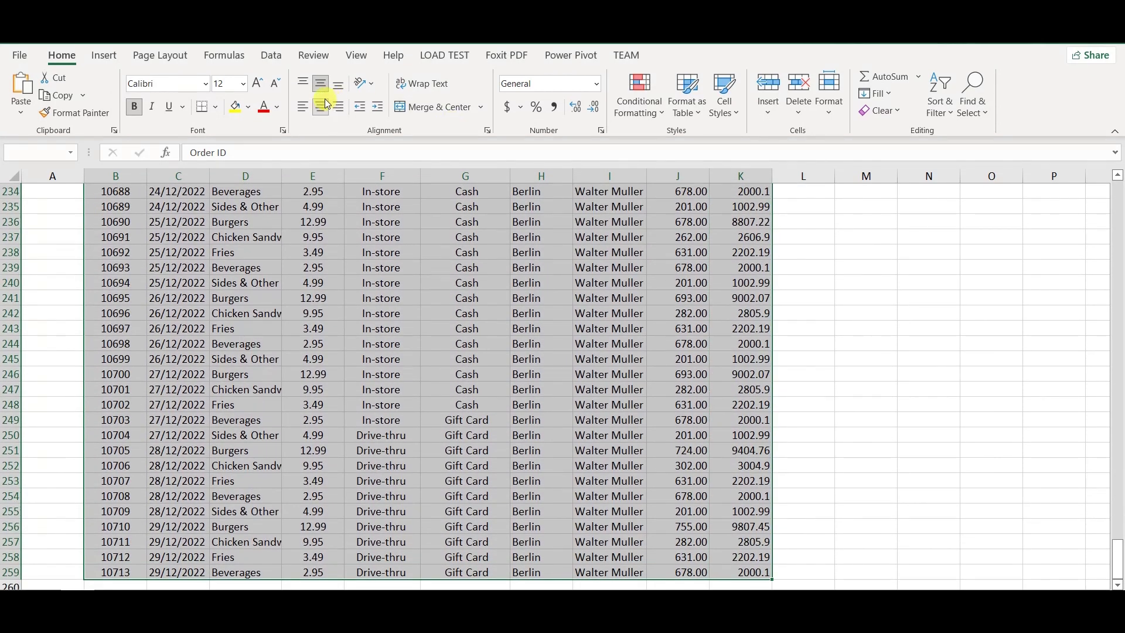
click(271, 56)
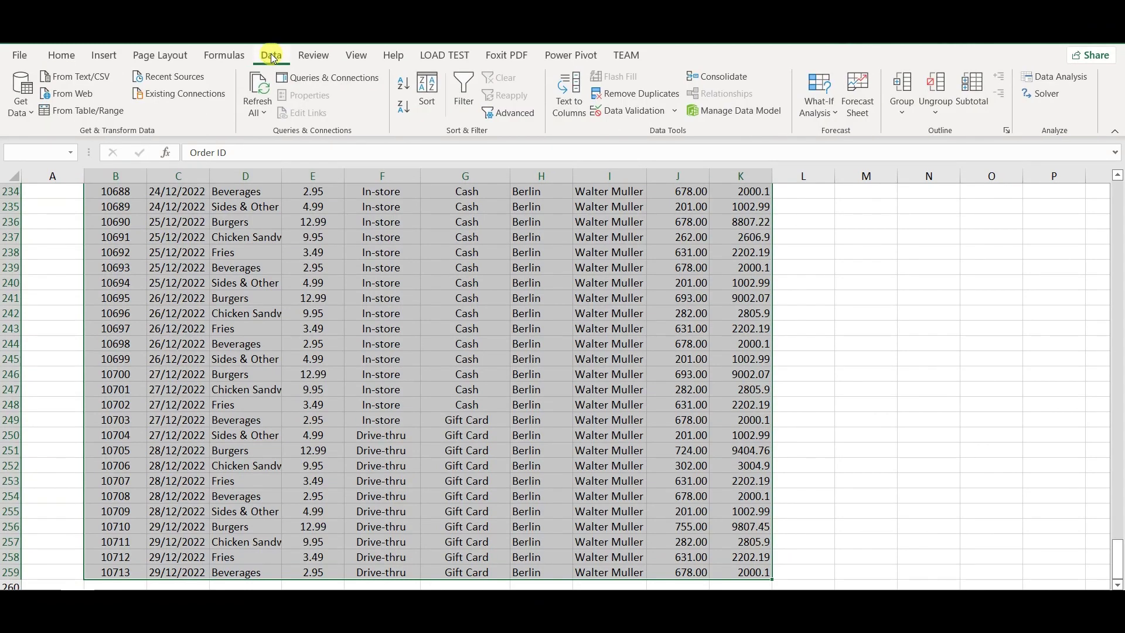
click(1077, 79)
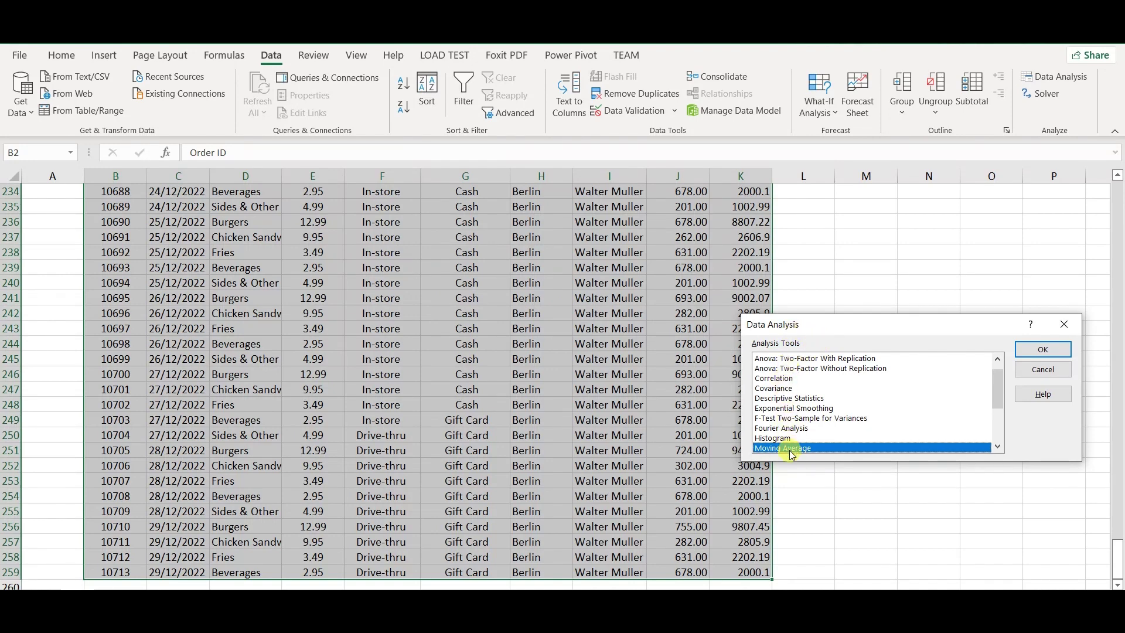
click(771, 401)
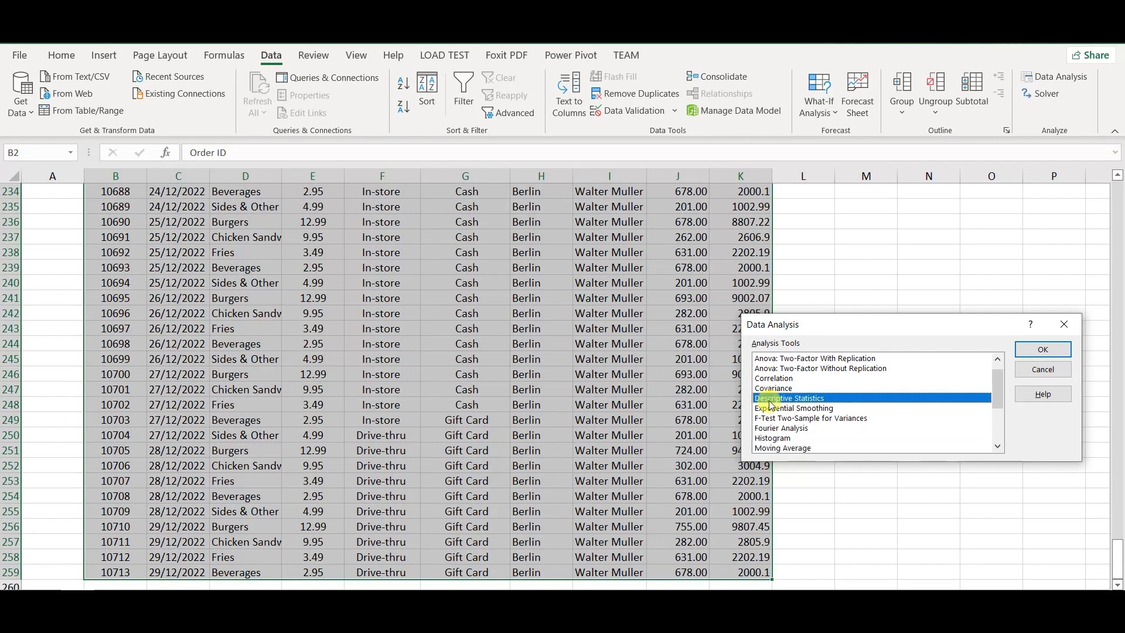
click(1054, 351)
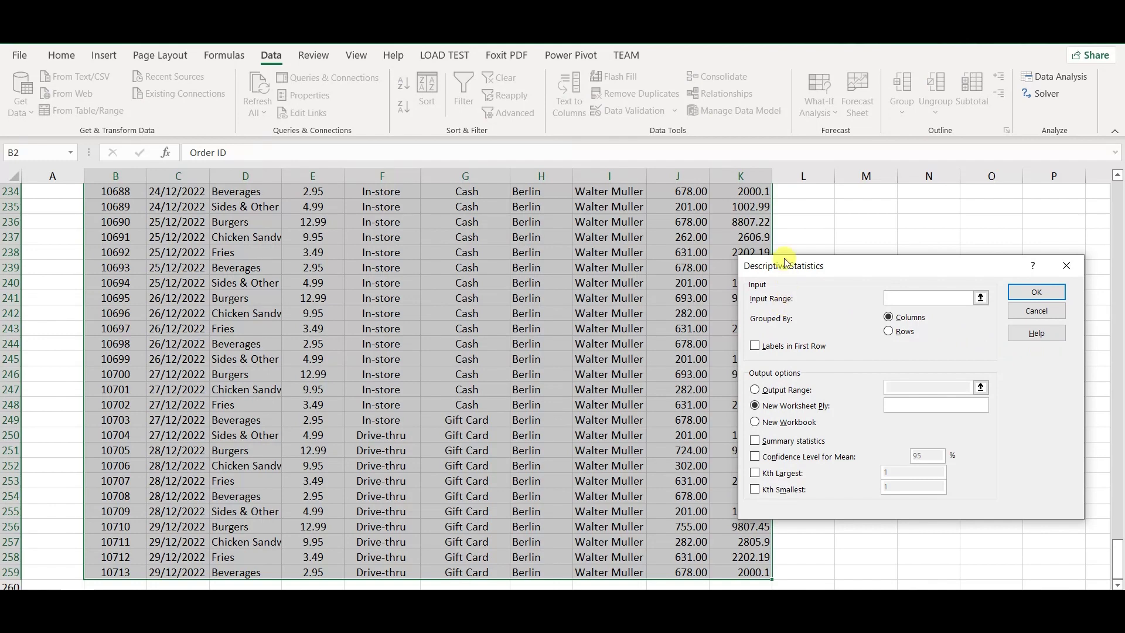
Set the Descriptive Statistics input range to the Price values in $E$3:$E$259
click(799, 206)
key(ctrl+Up)
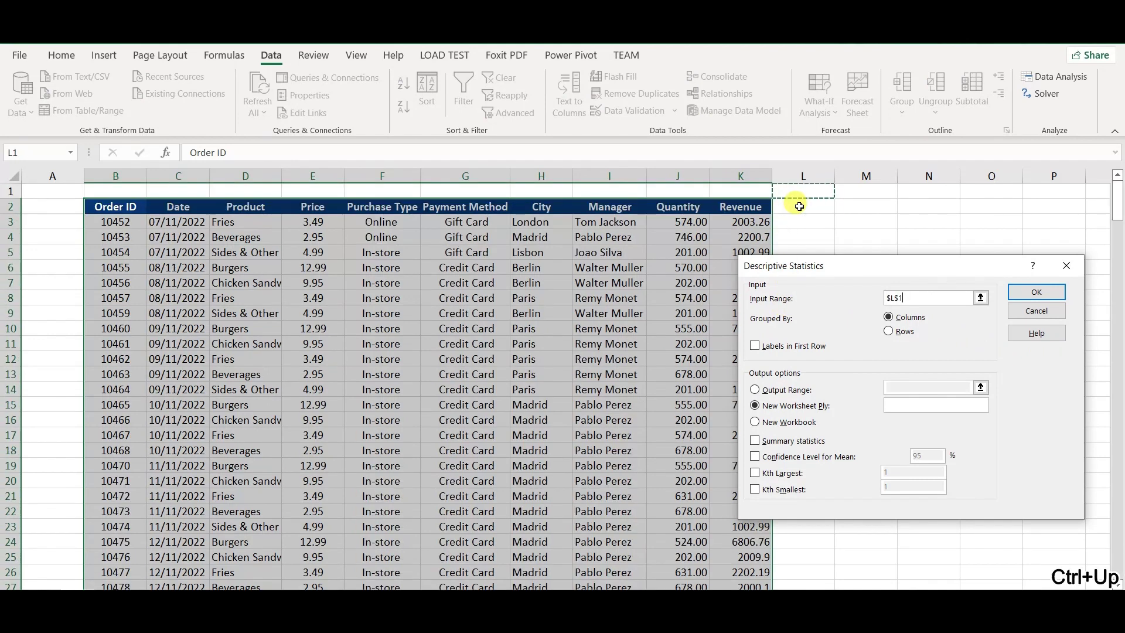
key(Left)
key(Left)
key(Left)
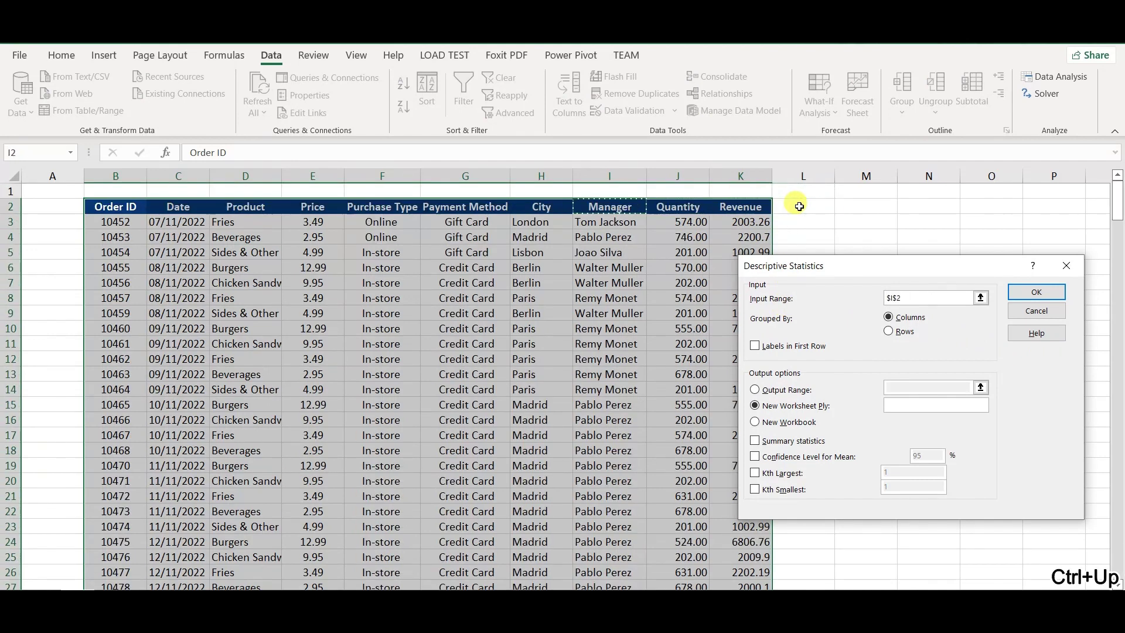
click(309, 221)
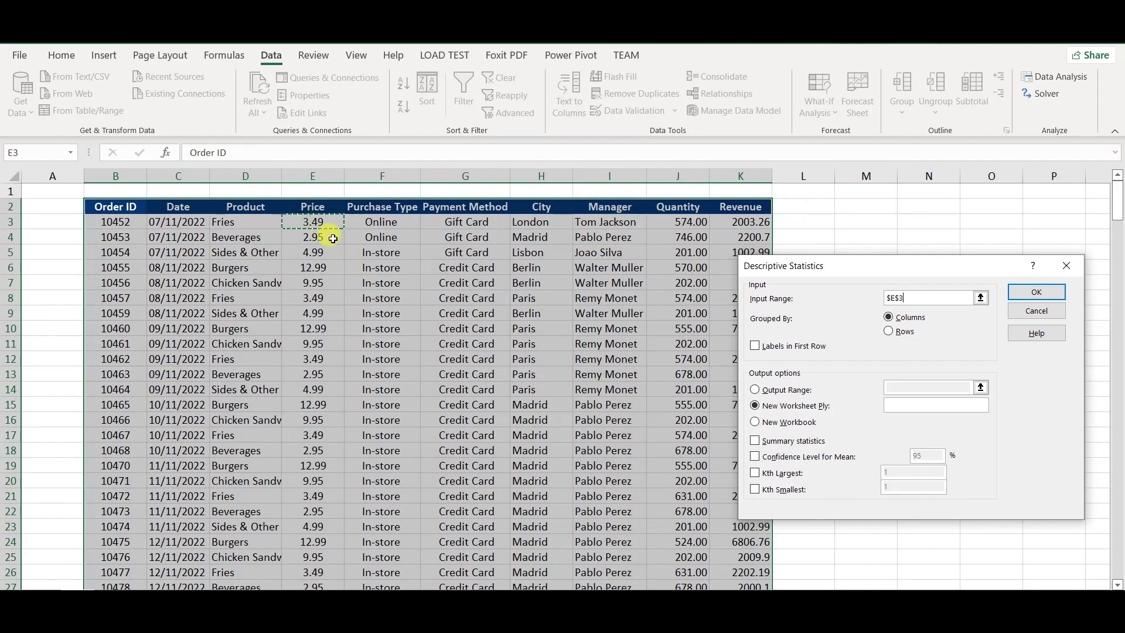
key(ctrl+shift+Down)
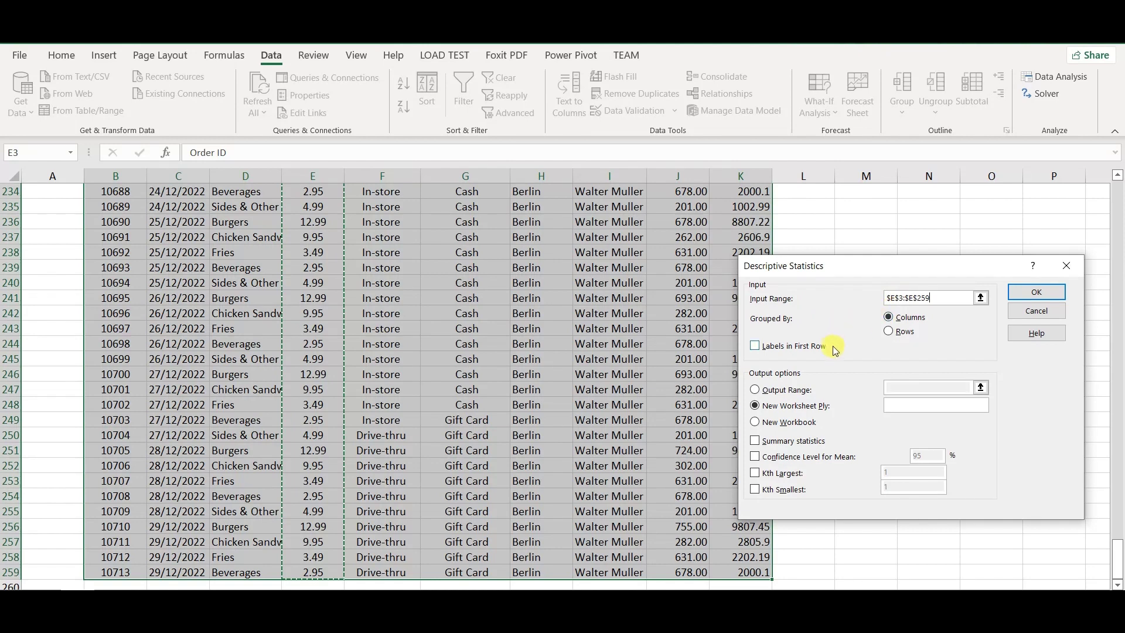
Generate summary statistics for the Price values with the output range starting at $M$2
click(758, 443)
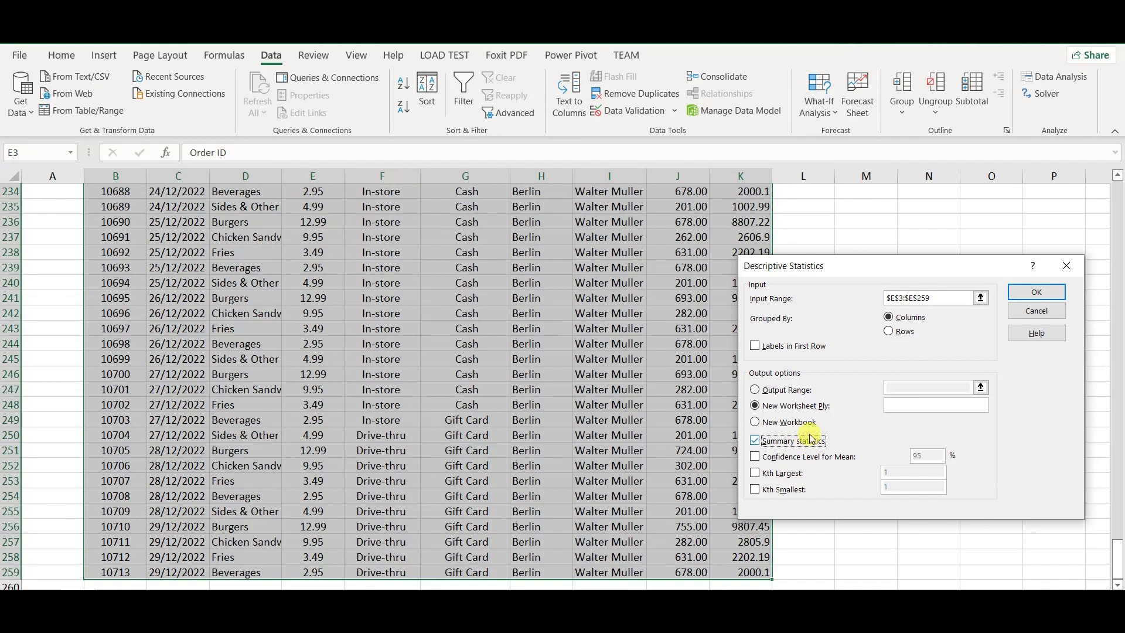
click(775, 395)
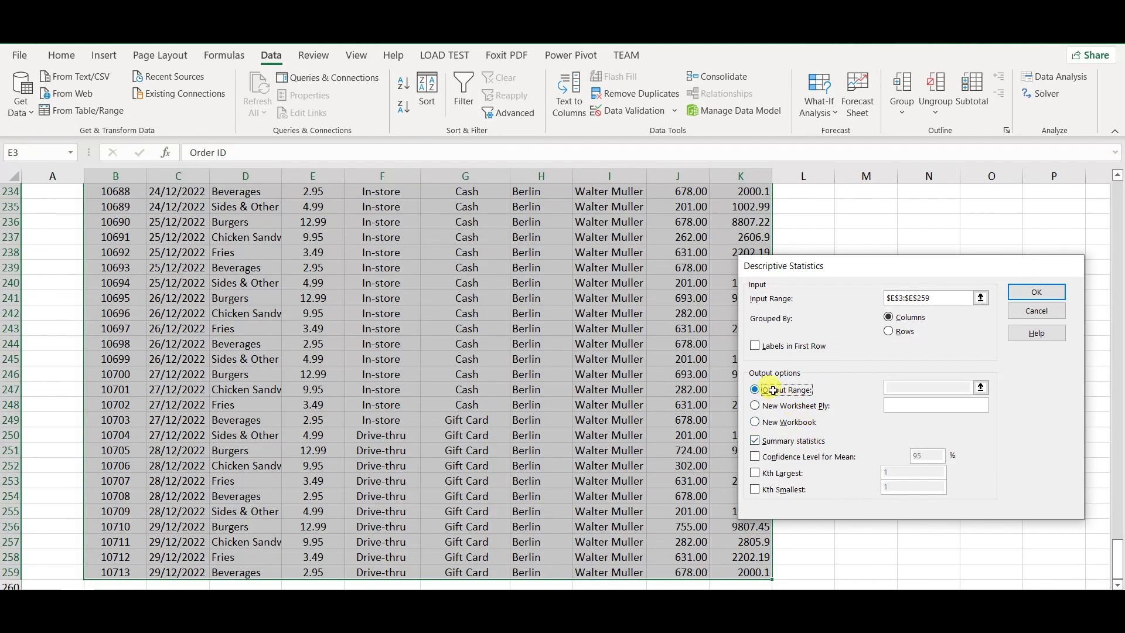
click(960, 383)
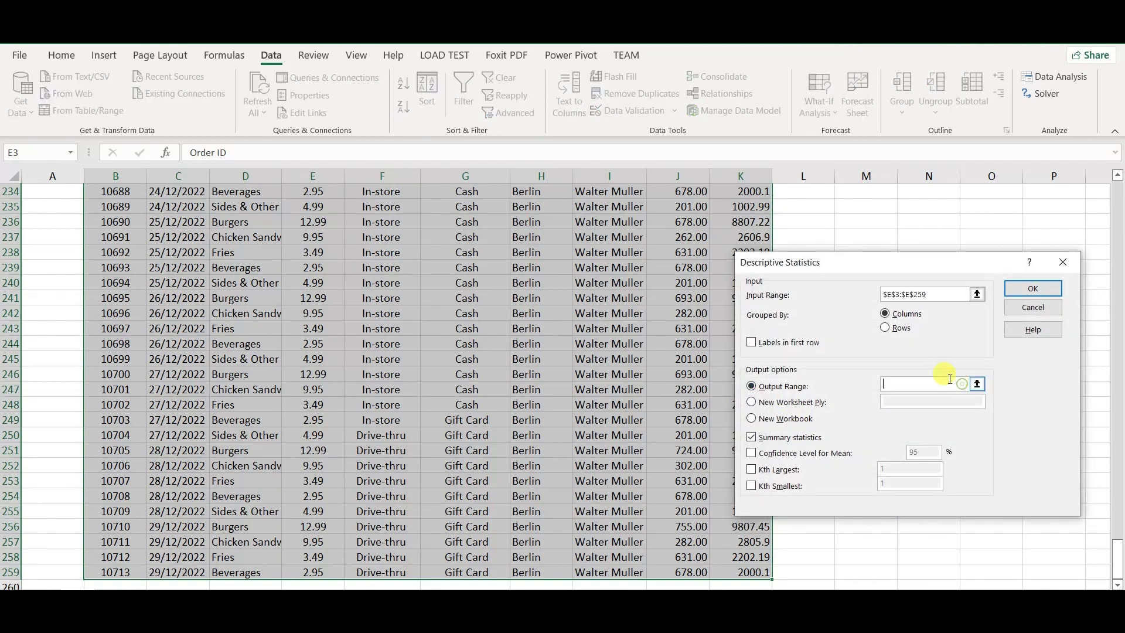
click(832, 228)
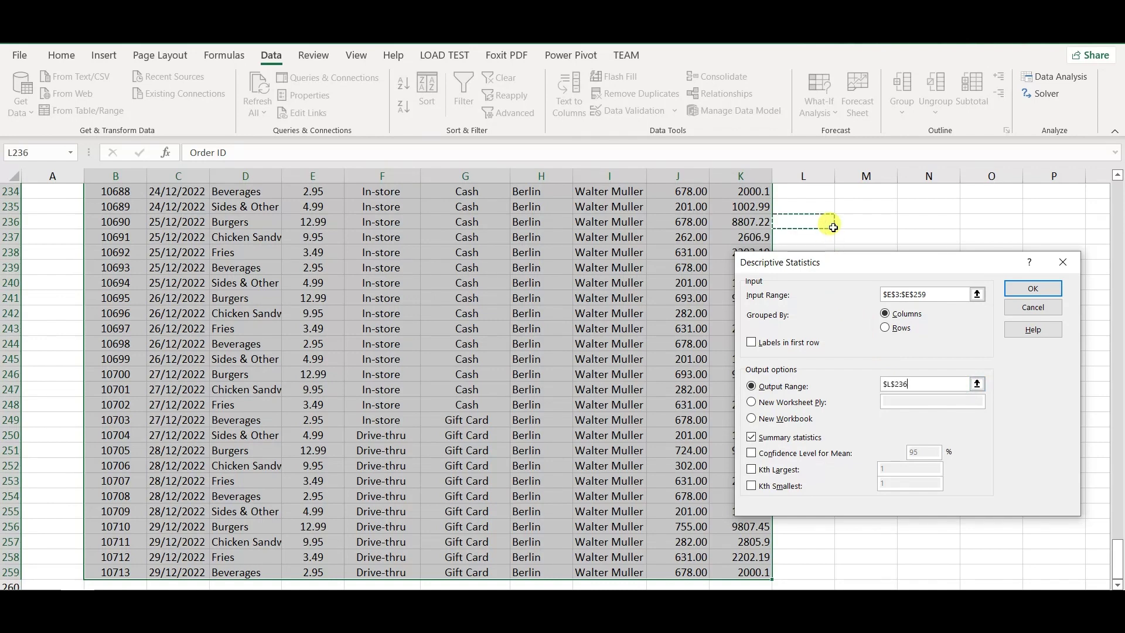
key(ctrl+Up)
key(Down)
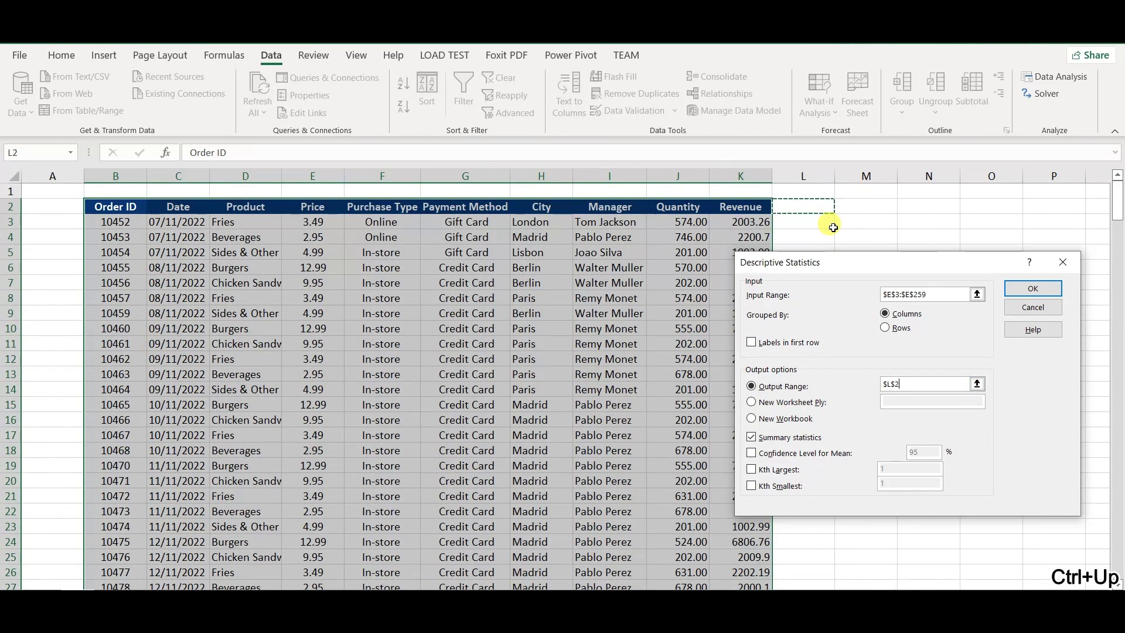
key(Right)
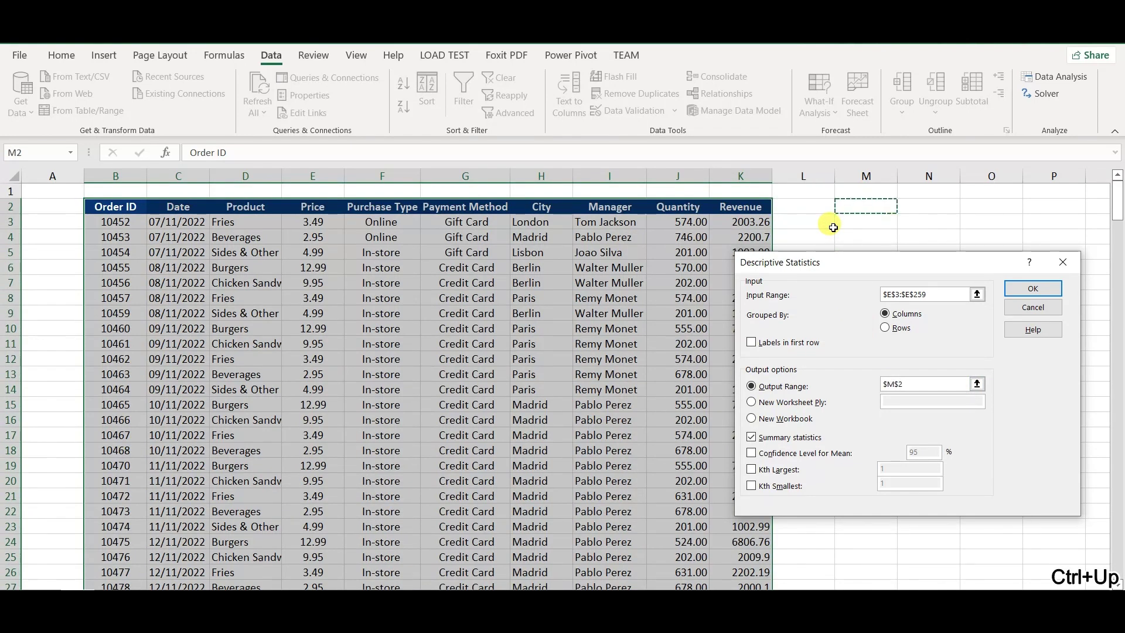
click(1031, 288)
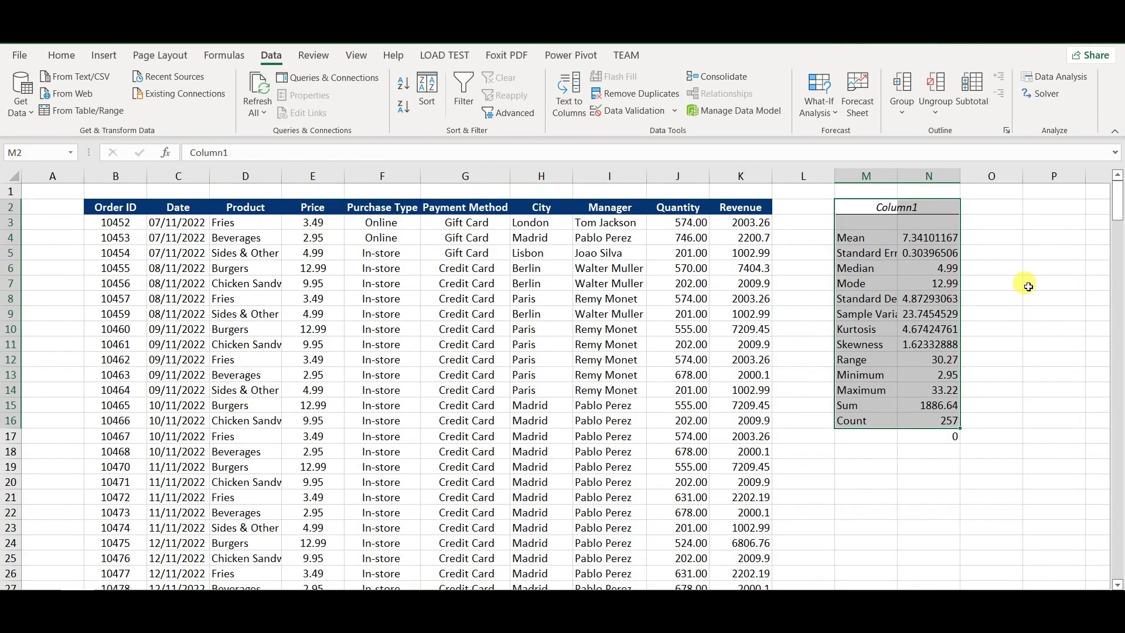
click(218, 252)
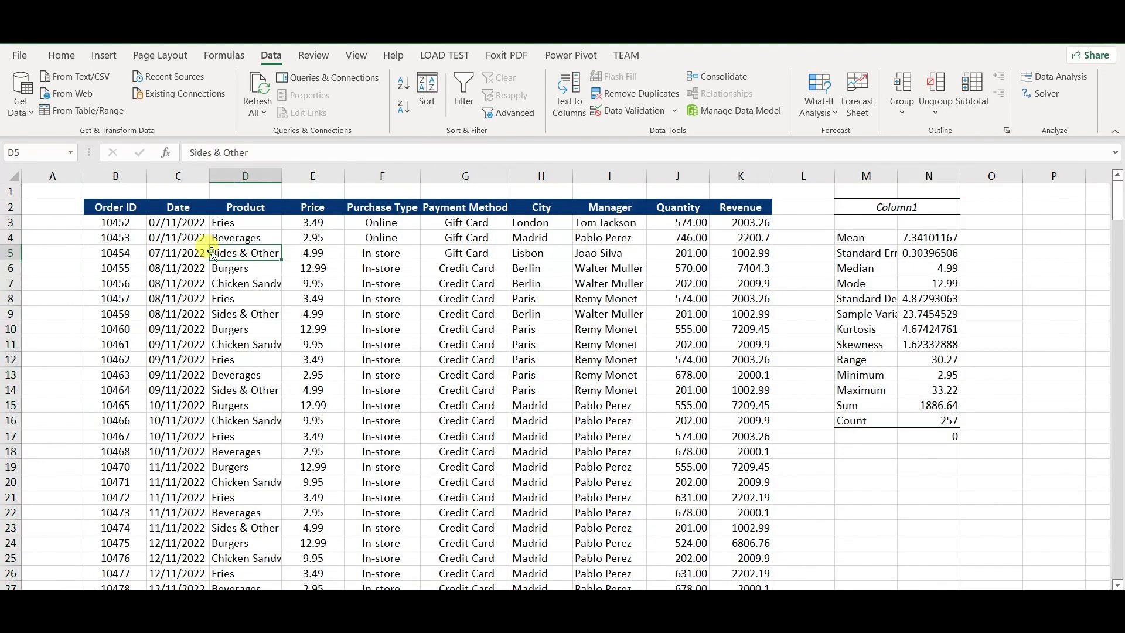
Fit the widths of columns M and N to their contents and review the Price mean, median, mode, minimum, maximum, sum and count
double_click(897, 175)
double_click(997, 175)
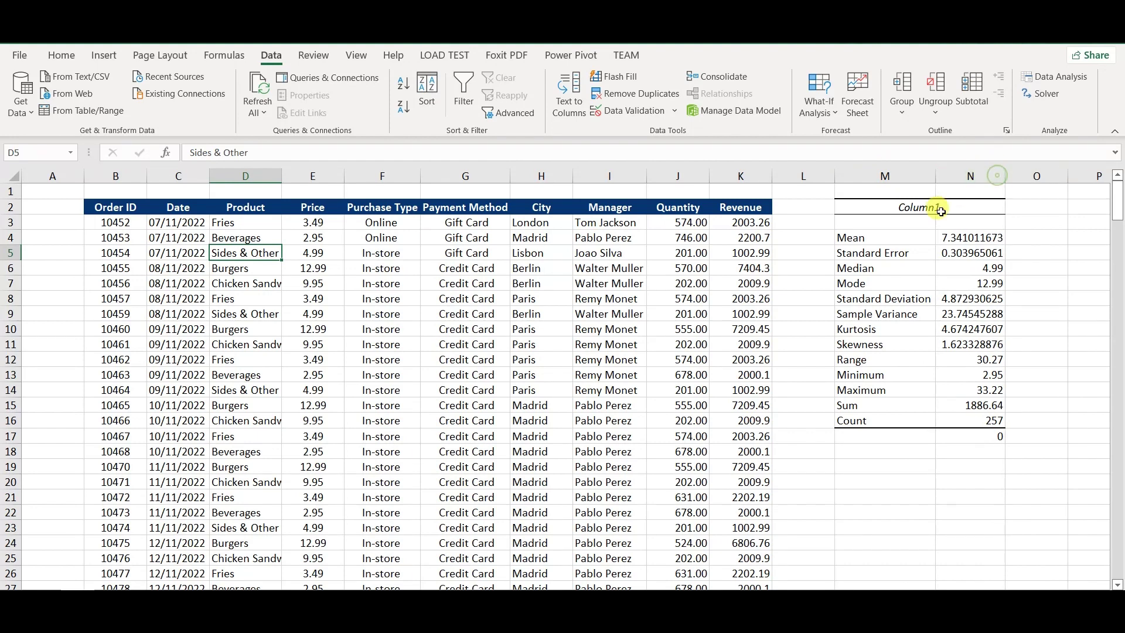
click(859, 234)
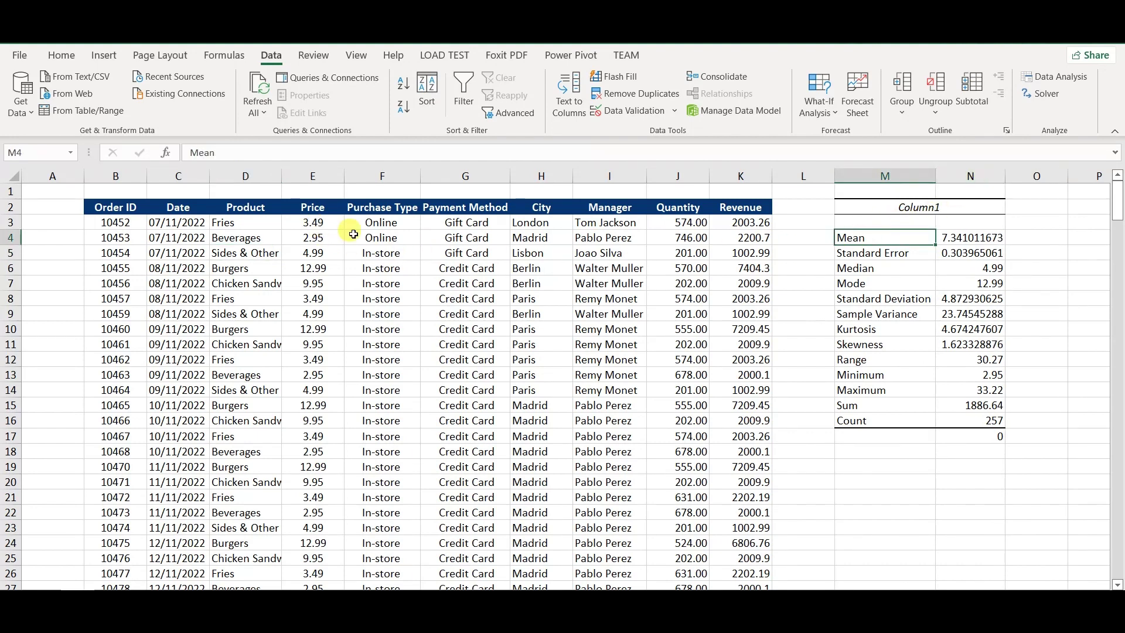
click(852, 270)
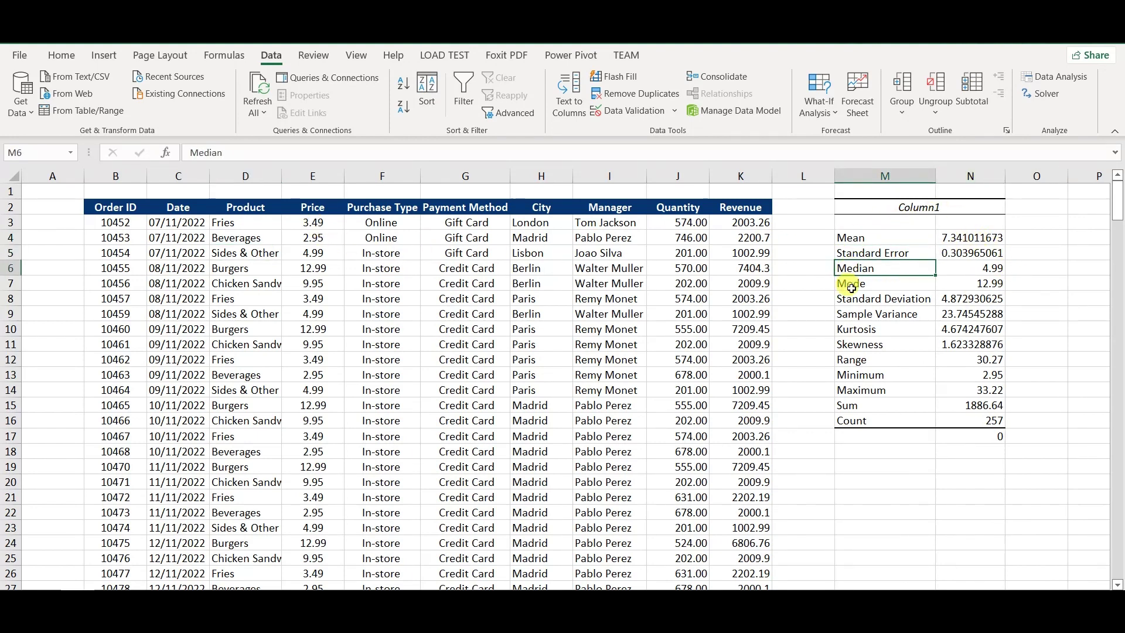
click(852, 283)
drag(873, 374, 995, 389)
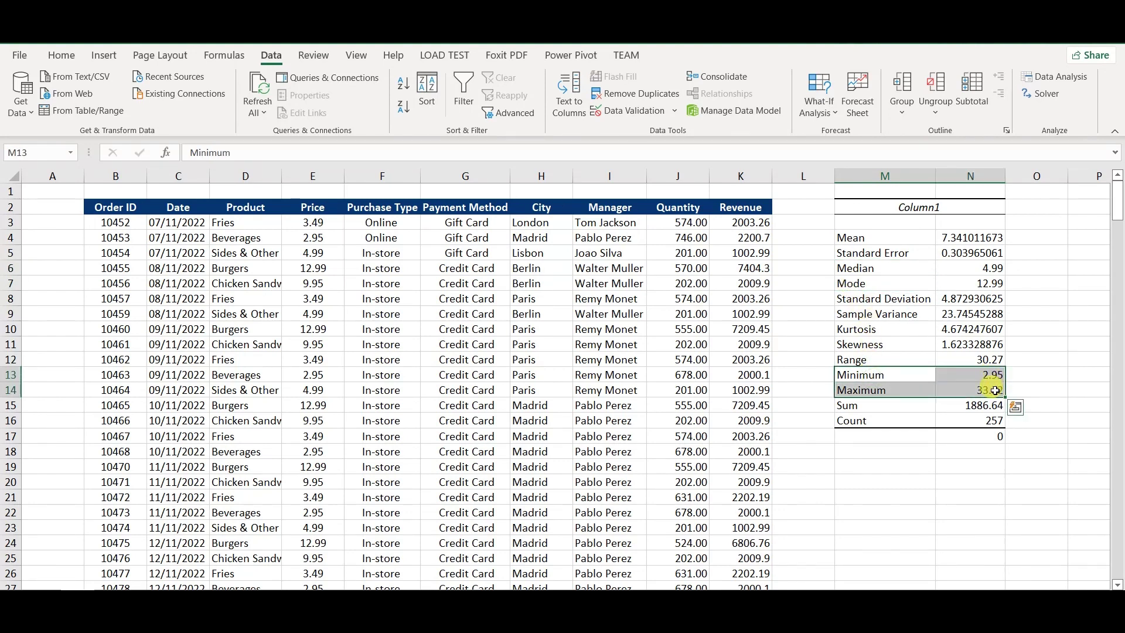
click(947, 403)
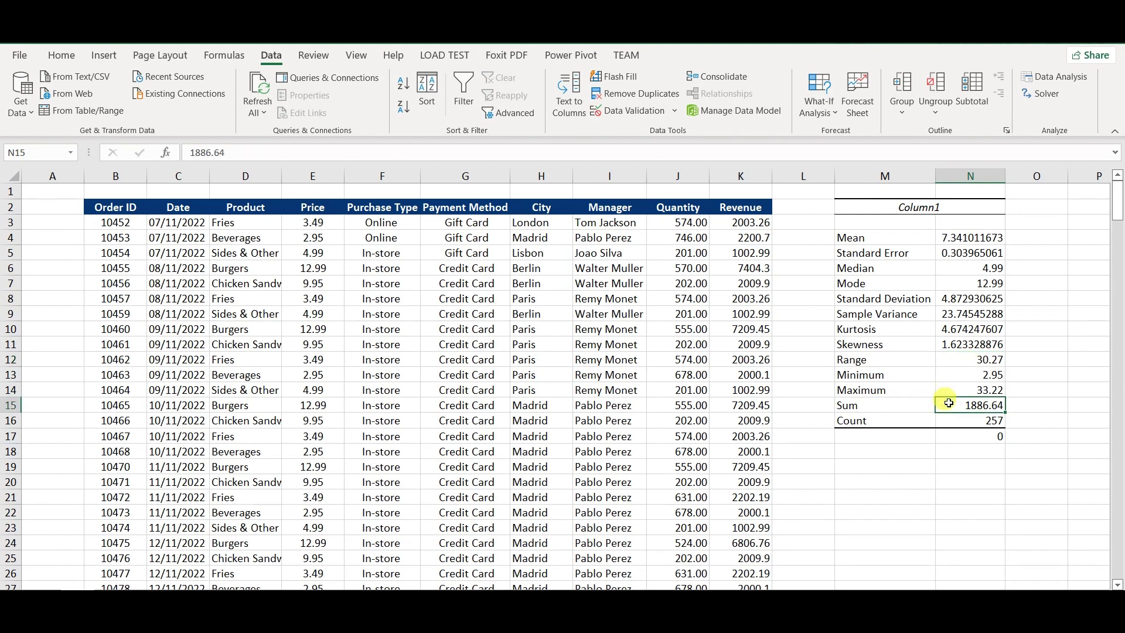
click(974, 424)
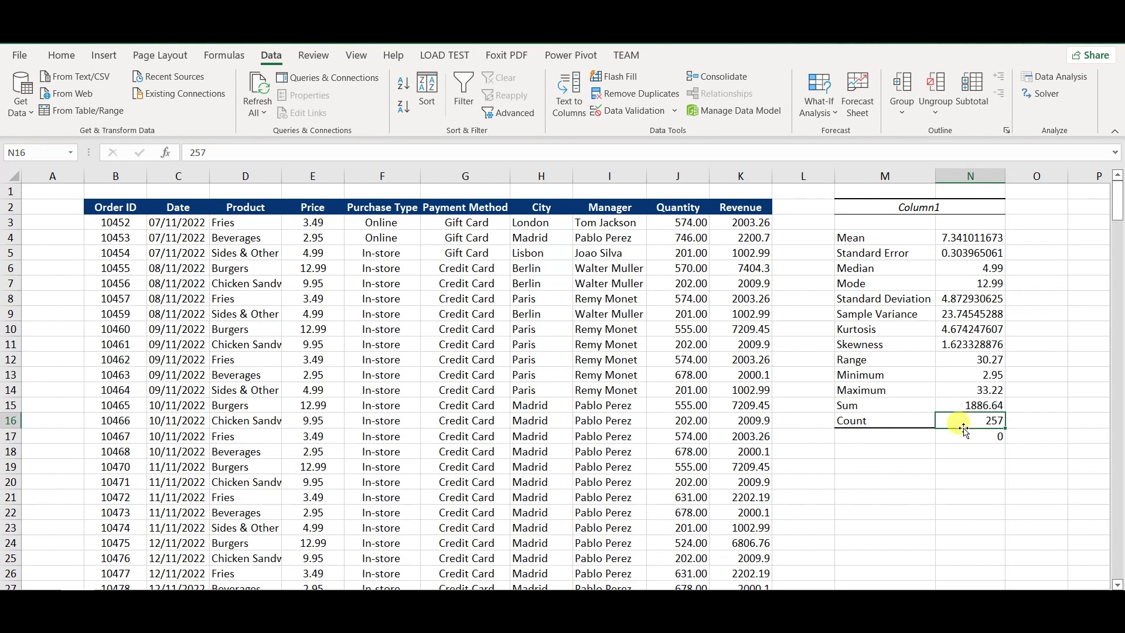
Replace the Column1 heading in M2 of the statistics output with Price
click(895, 206)
text(Pr)
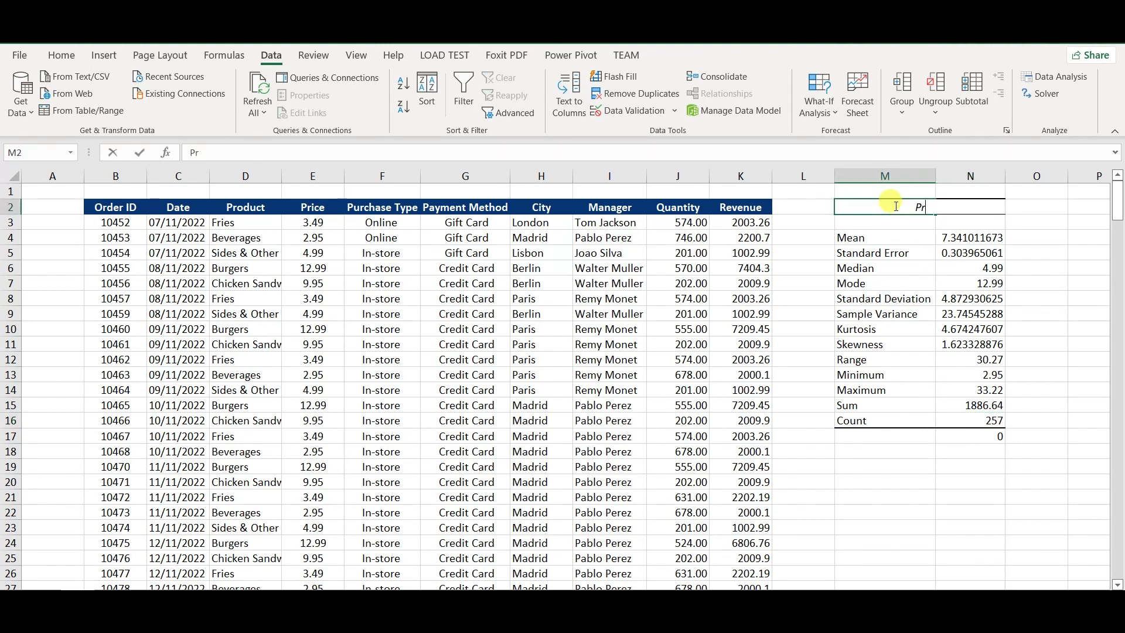
key(BackSpace)
key(BackSpace)
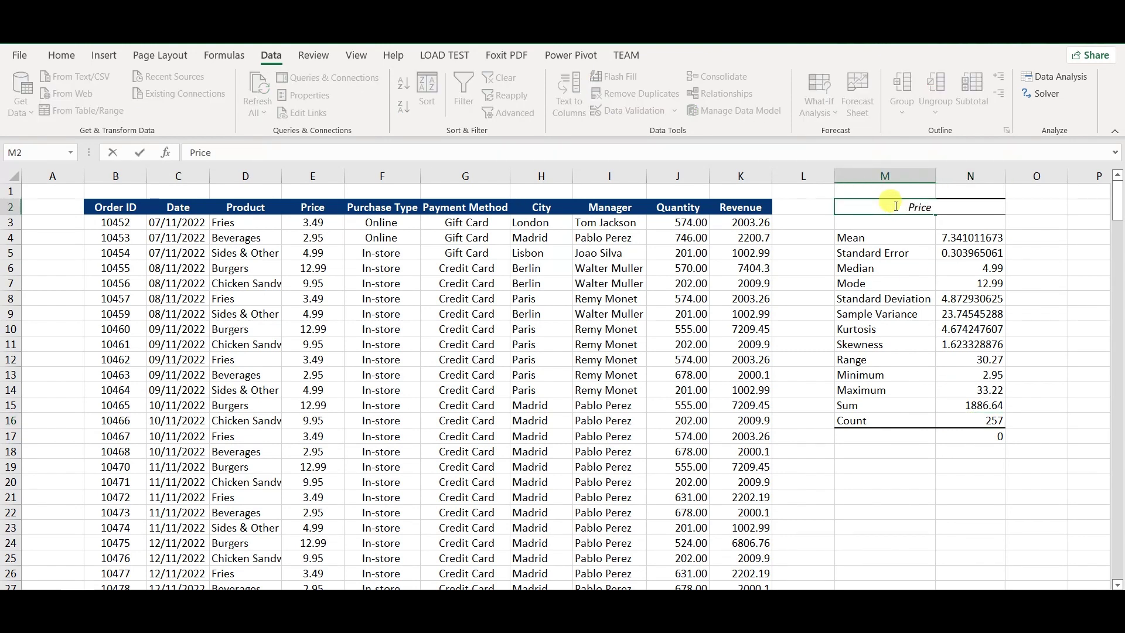
key(Return)
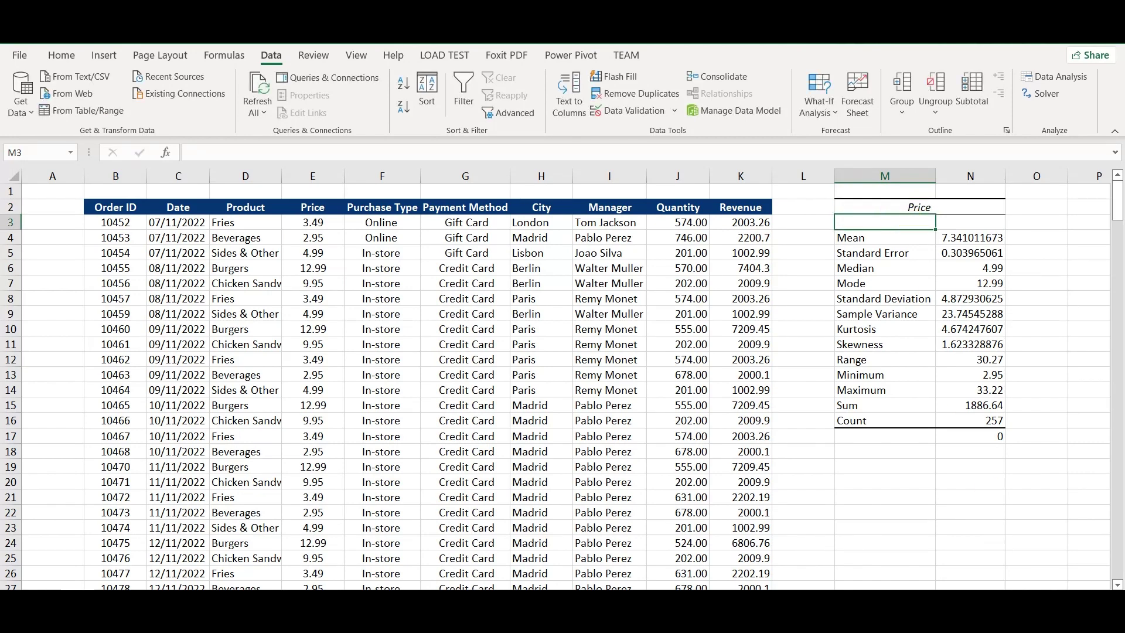
Open the Descriptive Statistics analysis tool again and set its input range to the Quantity values in $J$3:$J$259
scroll(562, 381, down, 1)
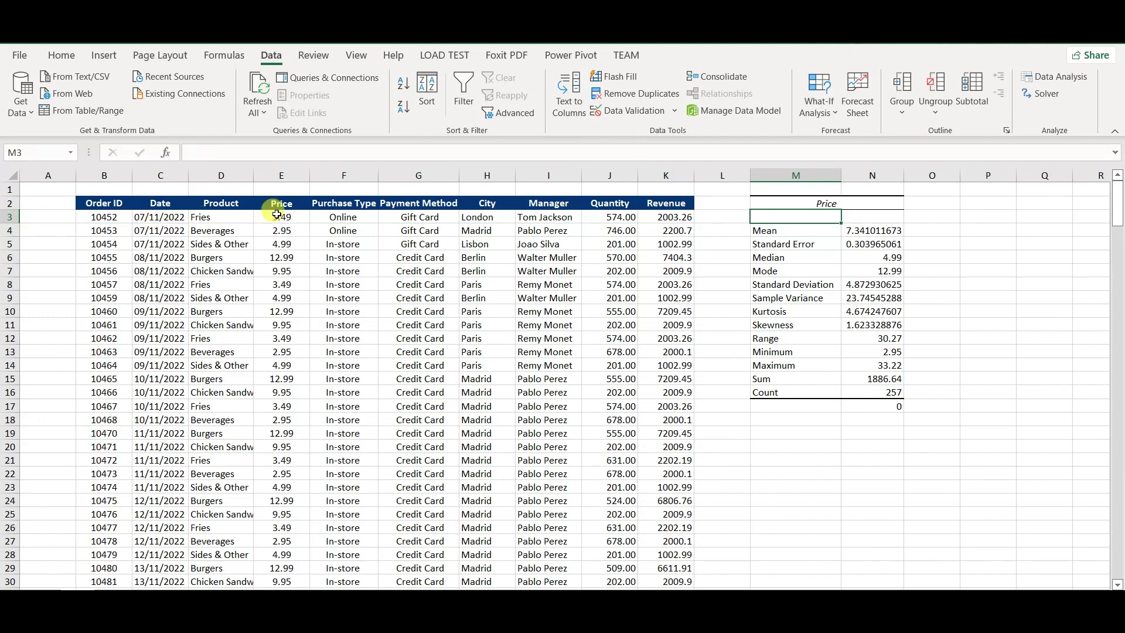
click(218, 216)
click(105, 203)
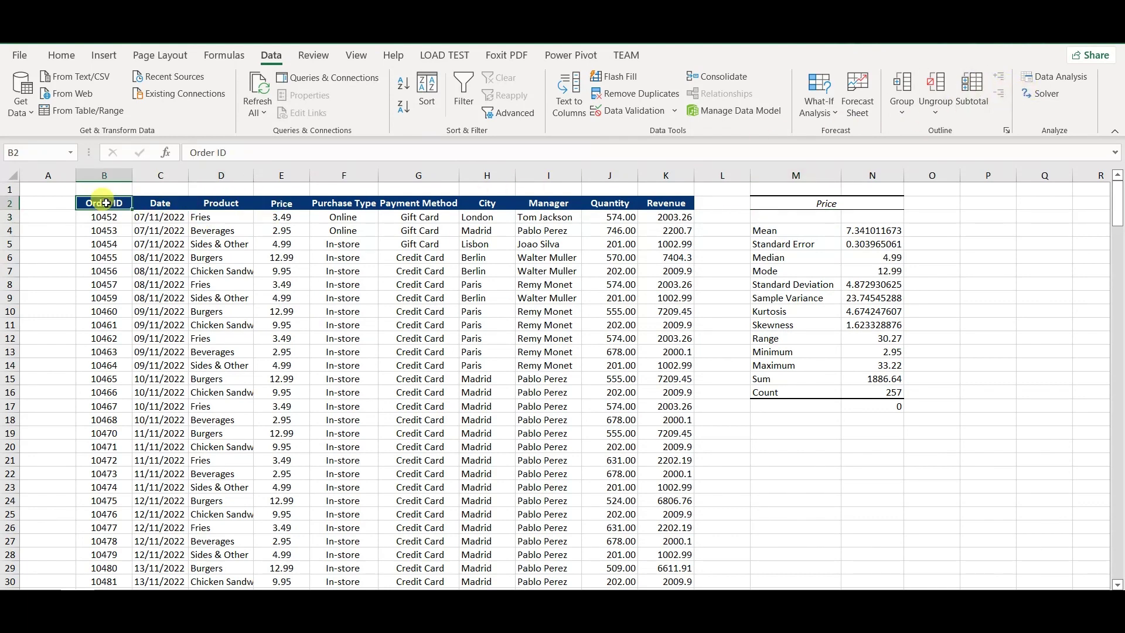
click(1055, 77)
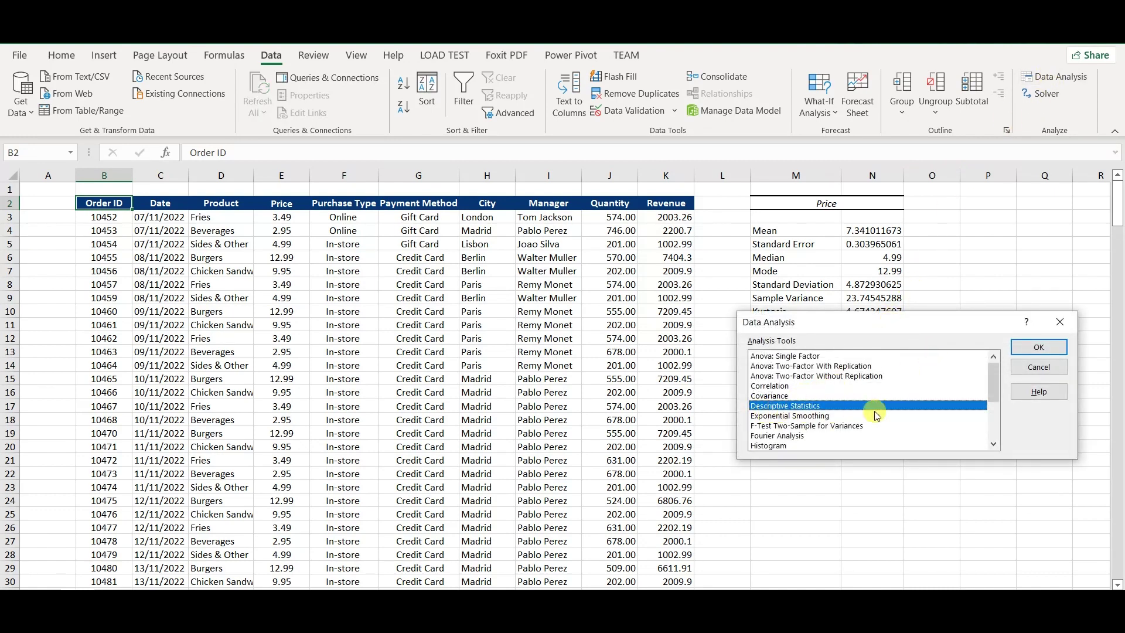
click(1043, 349)
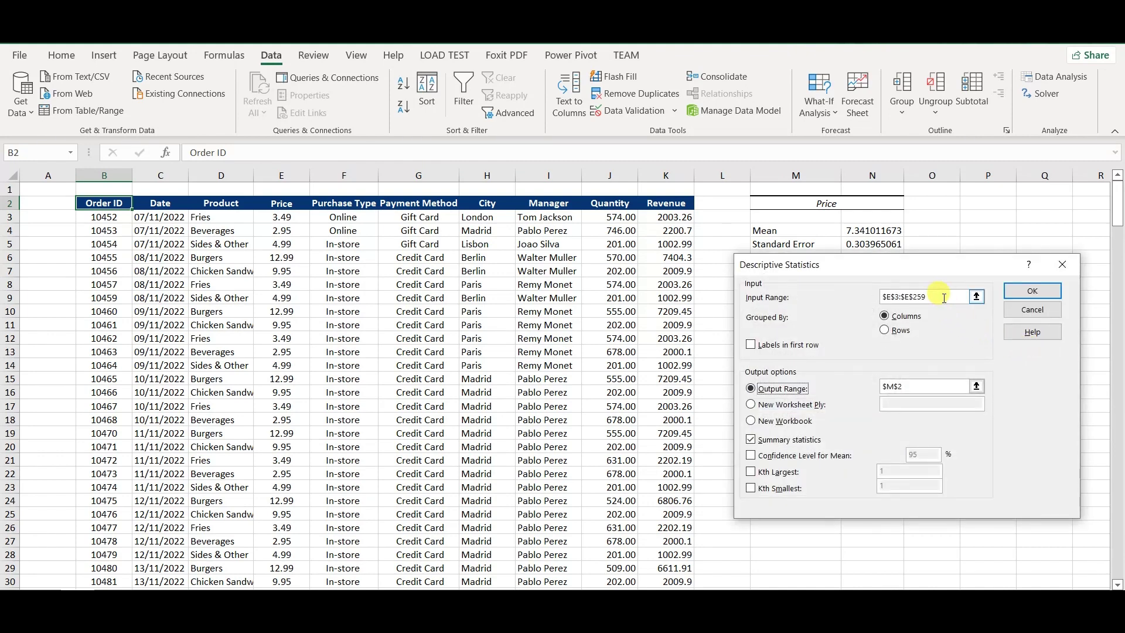
click(944, 297)
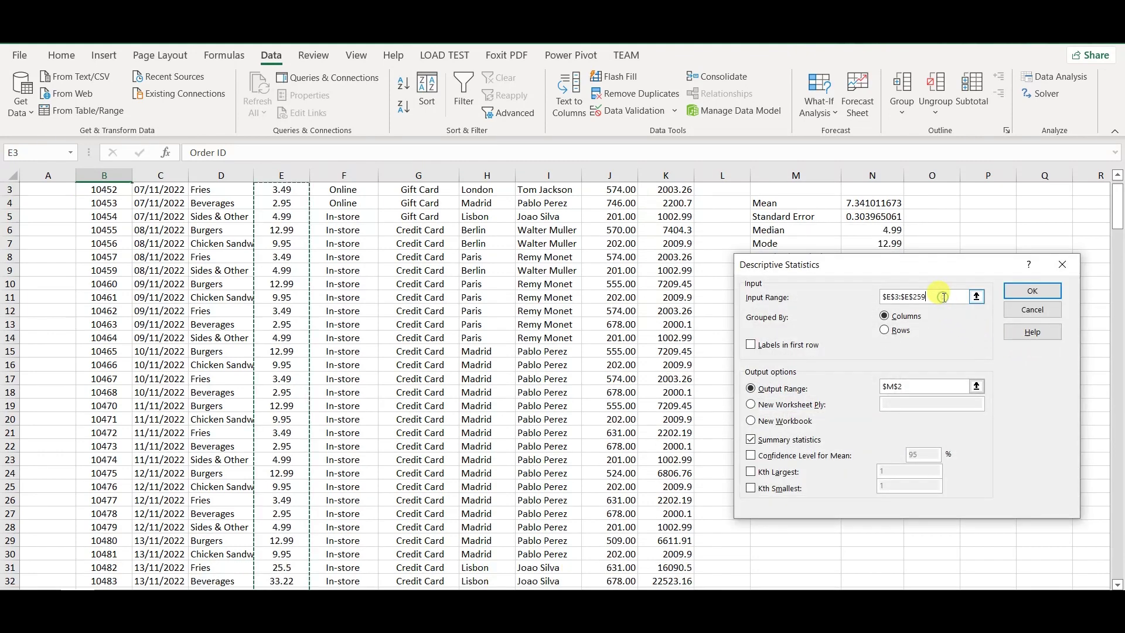
click(460, 198)
key(ctrl+Up)
key(Right)
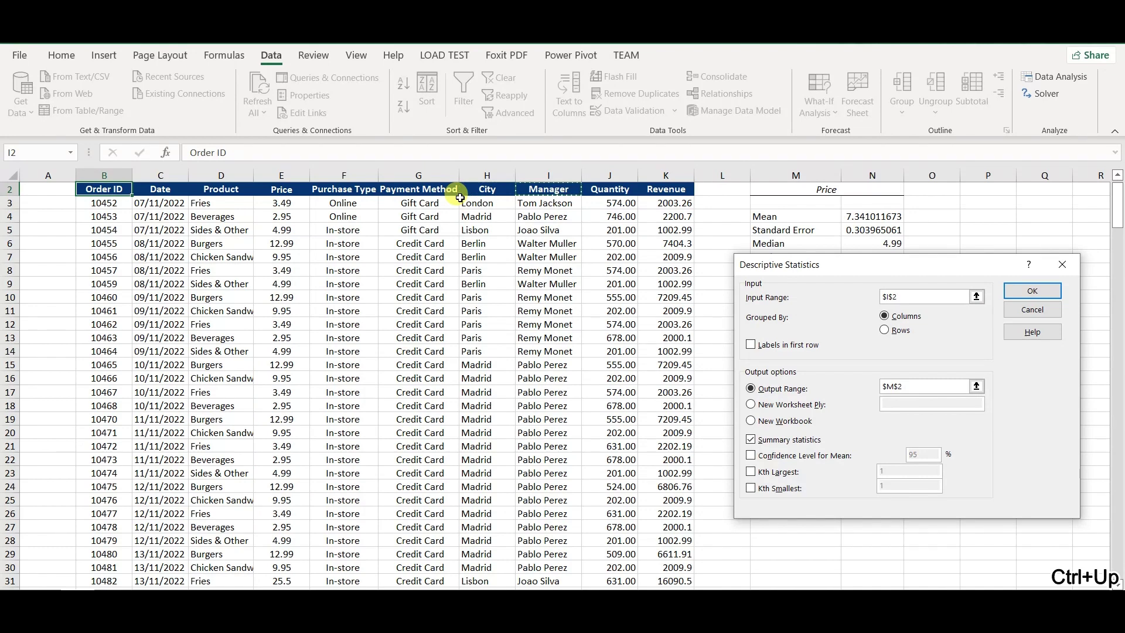
key(Right)
key(Down)
key(ctrl+shift+Down)
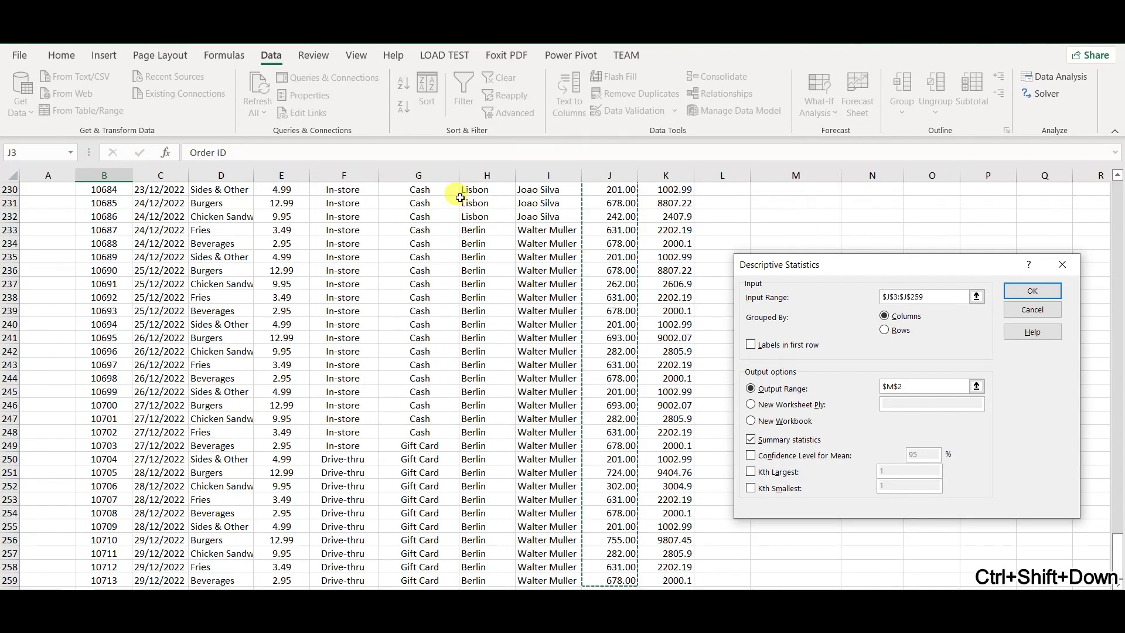
Generate summary statistics for the Quantity values with the output range starting at $P$2
click(915, 386)
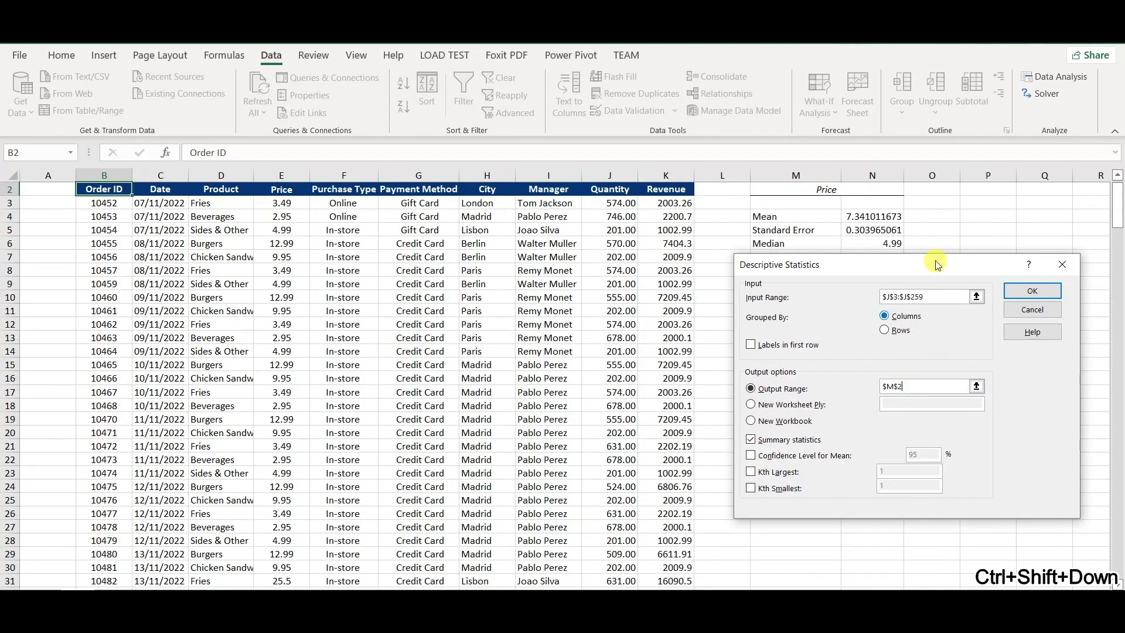
click(1001, 192)
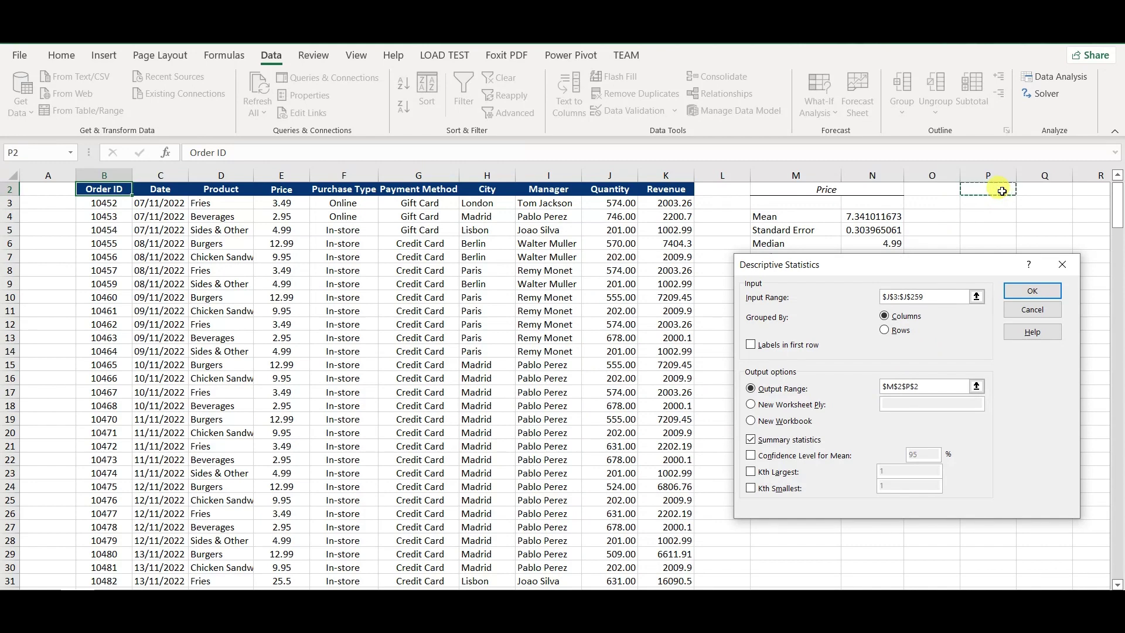
click(1032, 290)
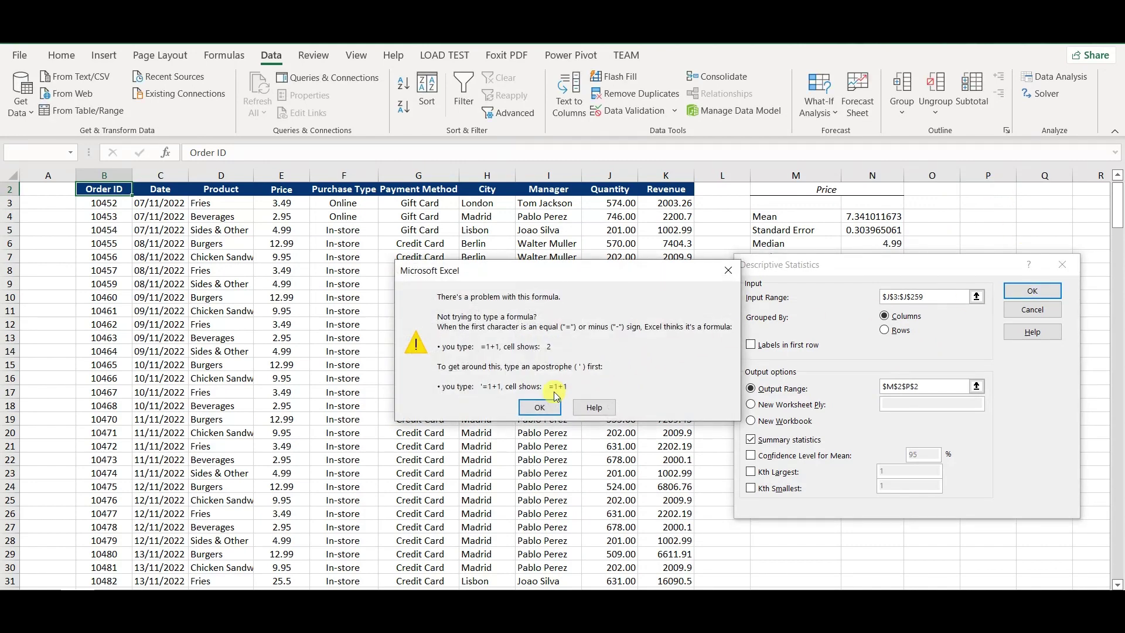
click(539, 407)
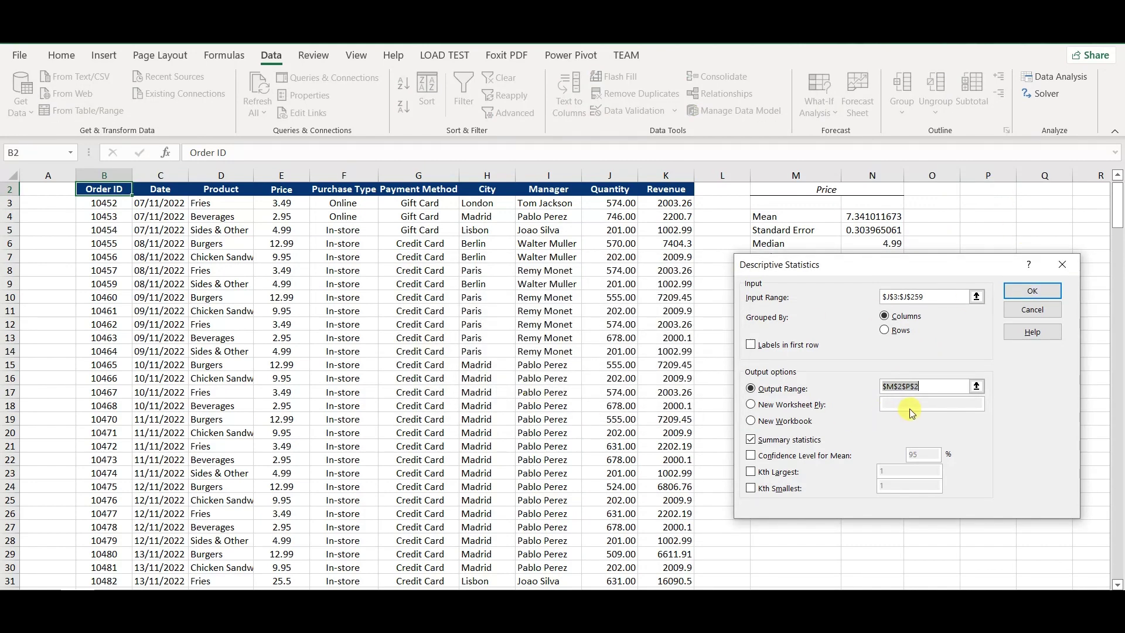
click(998, 191)
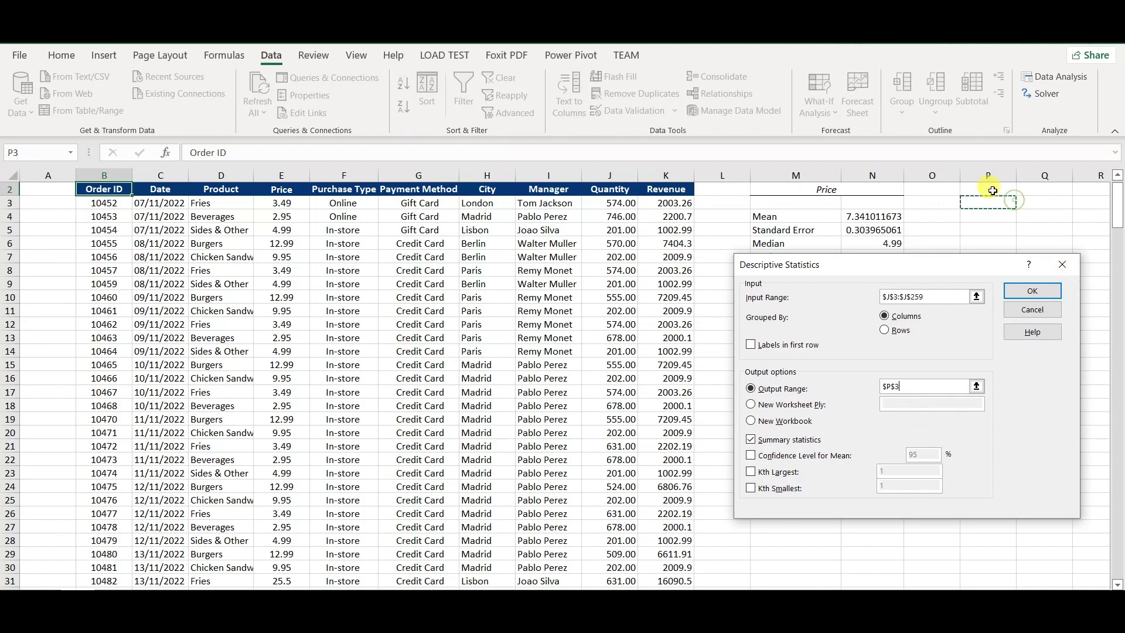
click(1022, 291)
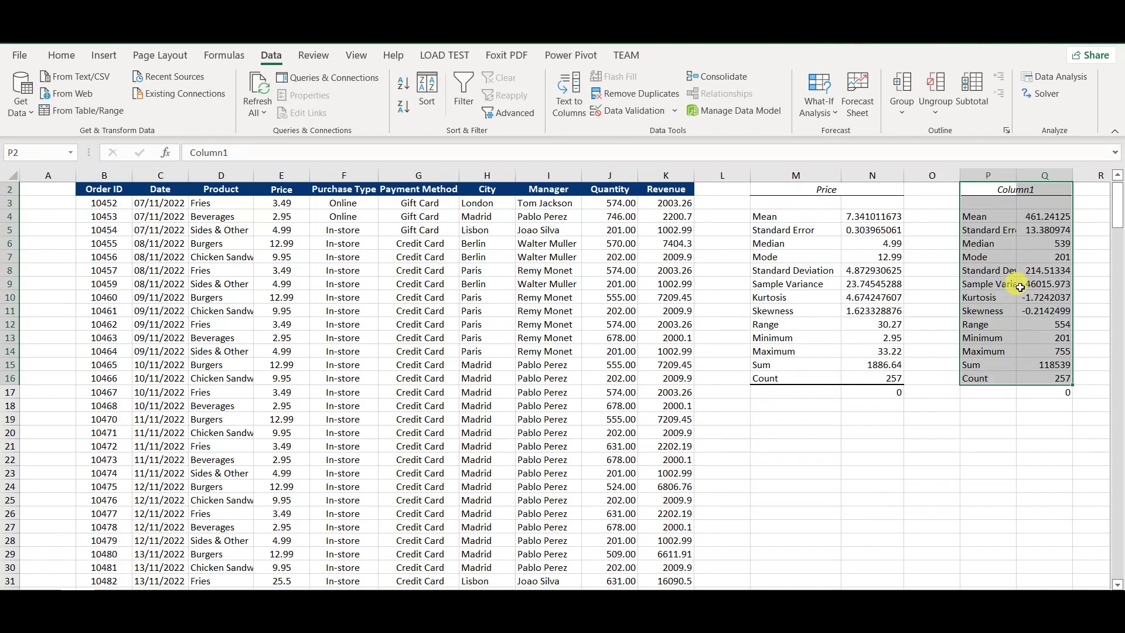
Replace the Column1 heading in P2 of the second statistics output with Quantity
click(1019, 190)
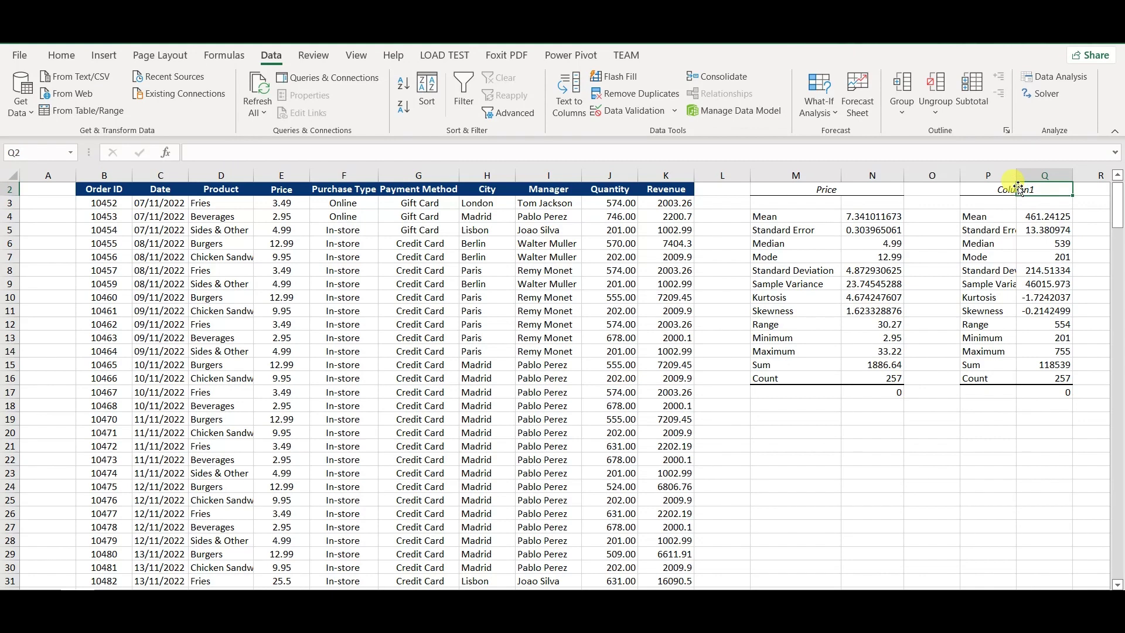
key(Left)
text(Qu)
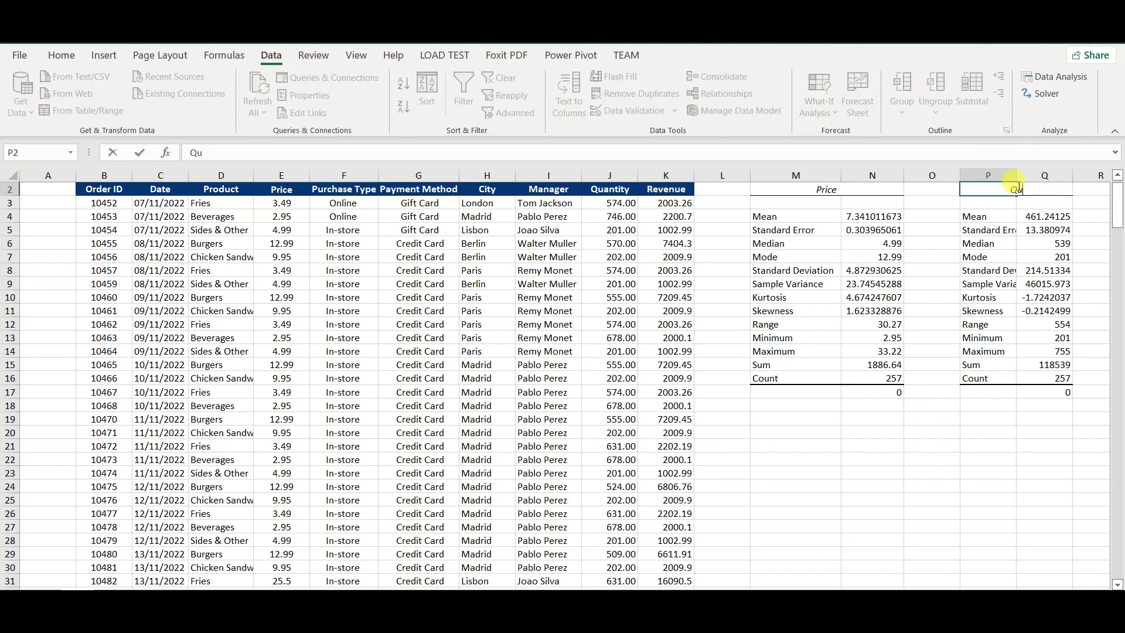
key(Return)
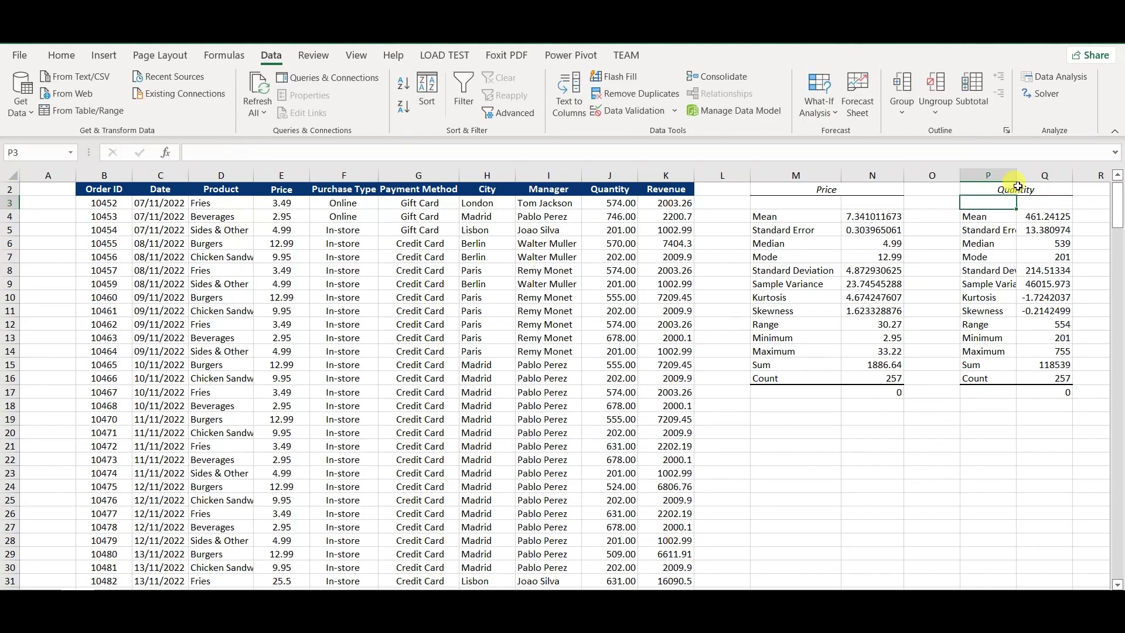
Compare the minimum and maximum in the Price and Quantity statistics and check them against the orders table
click(1028, 230)
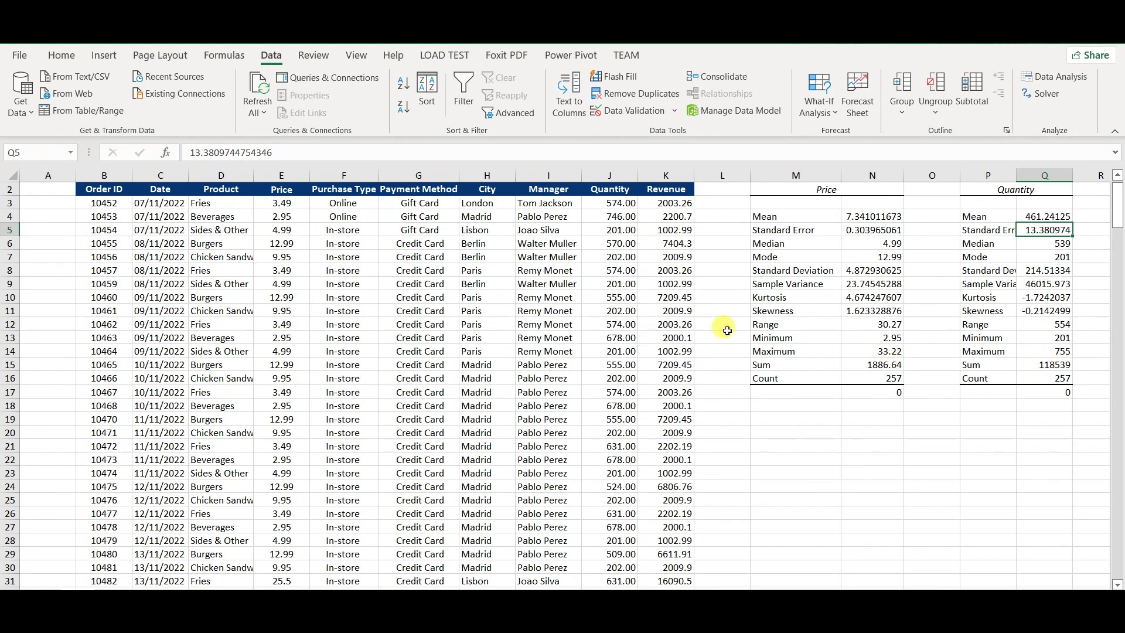
click(884, 338)
click(886, 355)
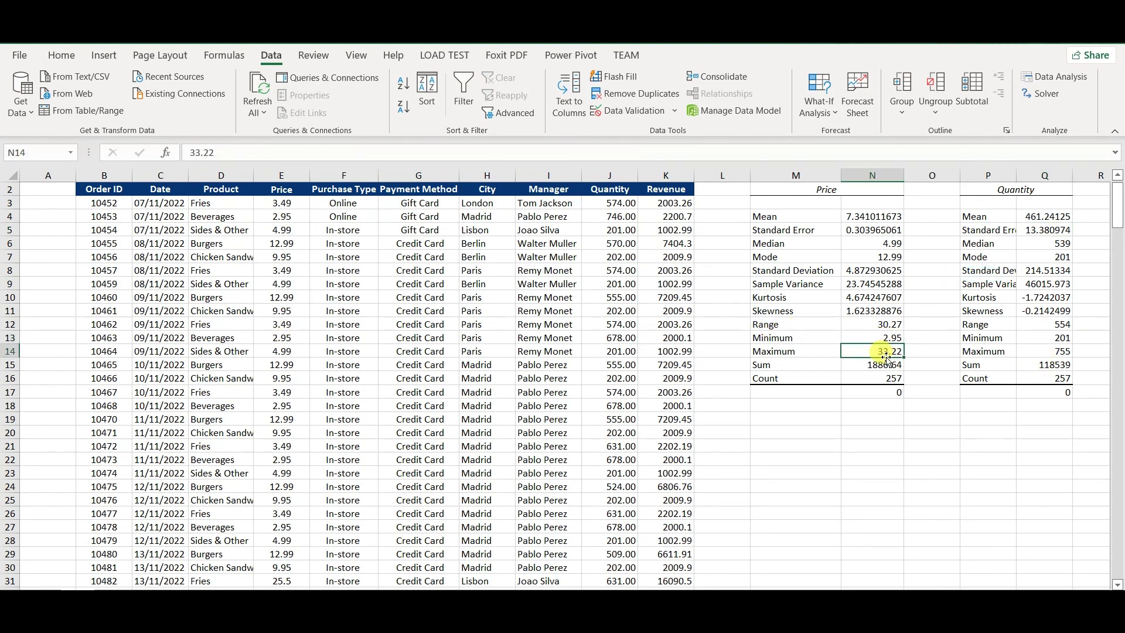
click(1054, 338)
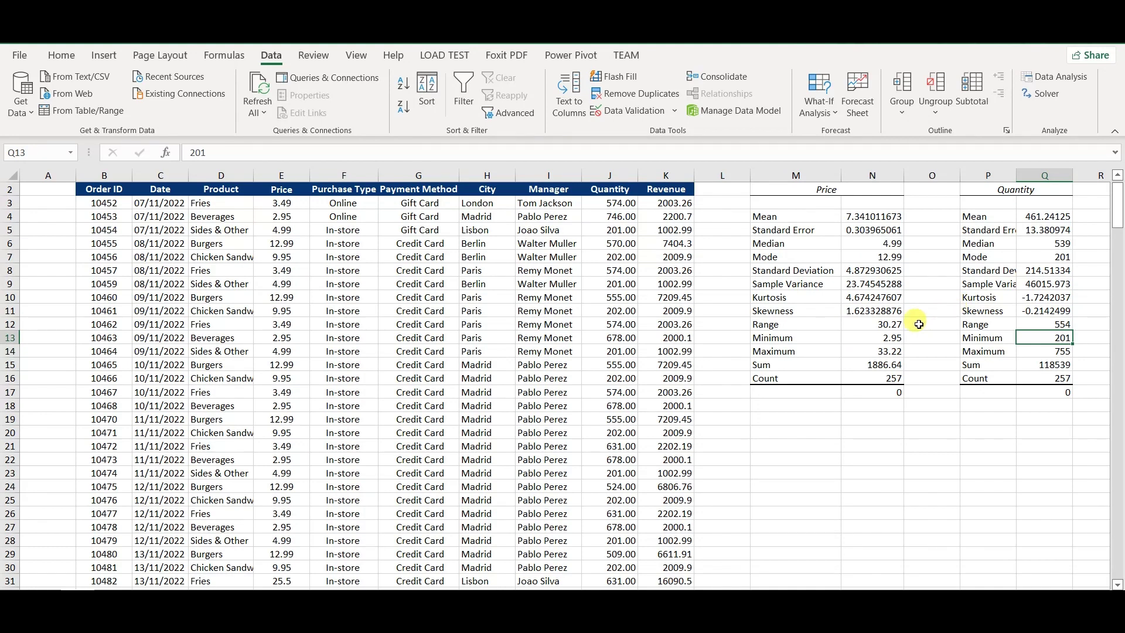
click(282, 204)
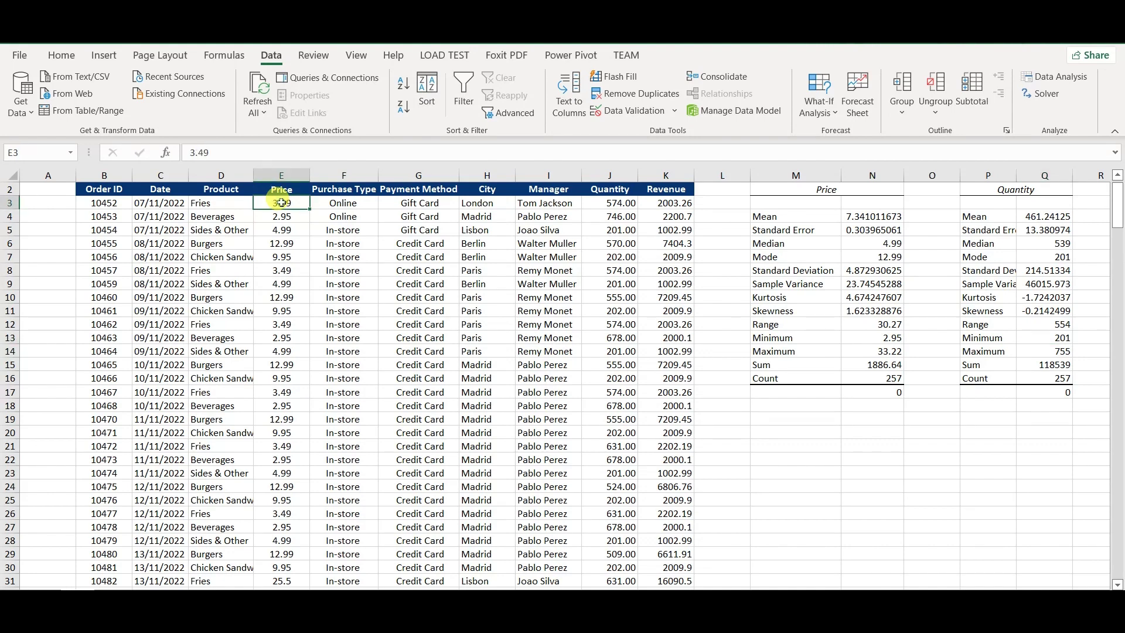
click(115, 189)
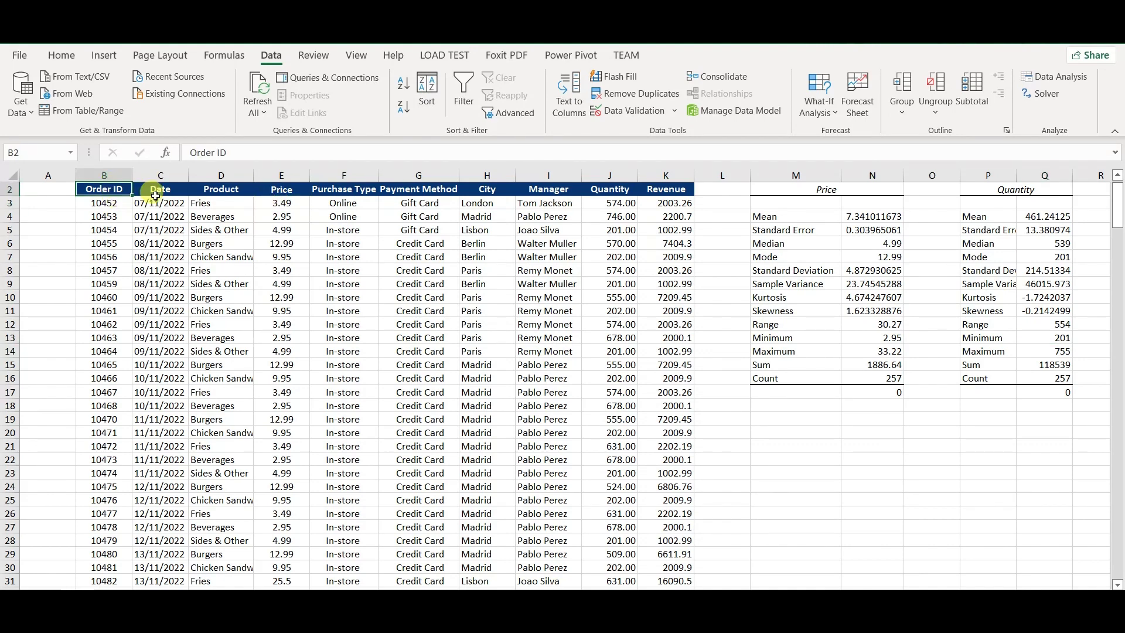
Insert a Box and Whisker chart of the Price column from its header in E2 down to E259
click(297, 193)
key(ctrl+shift+Down)
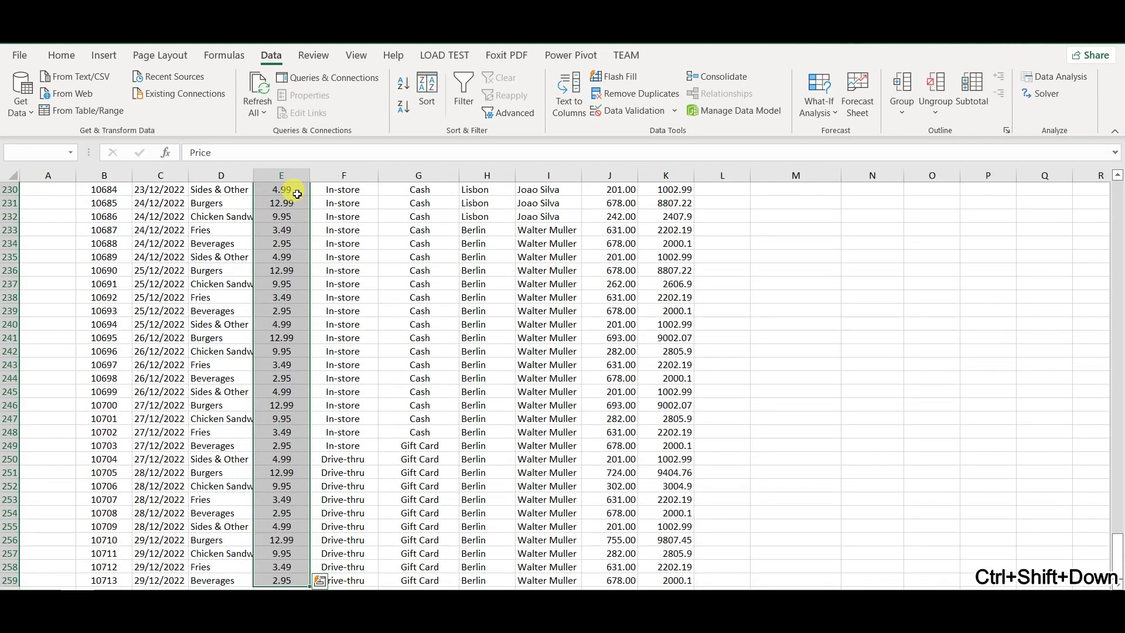
click(106, 54)
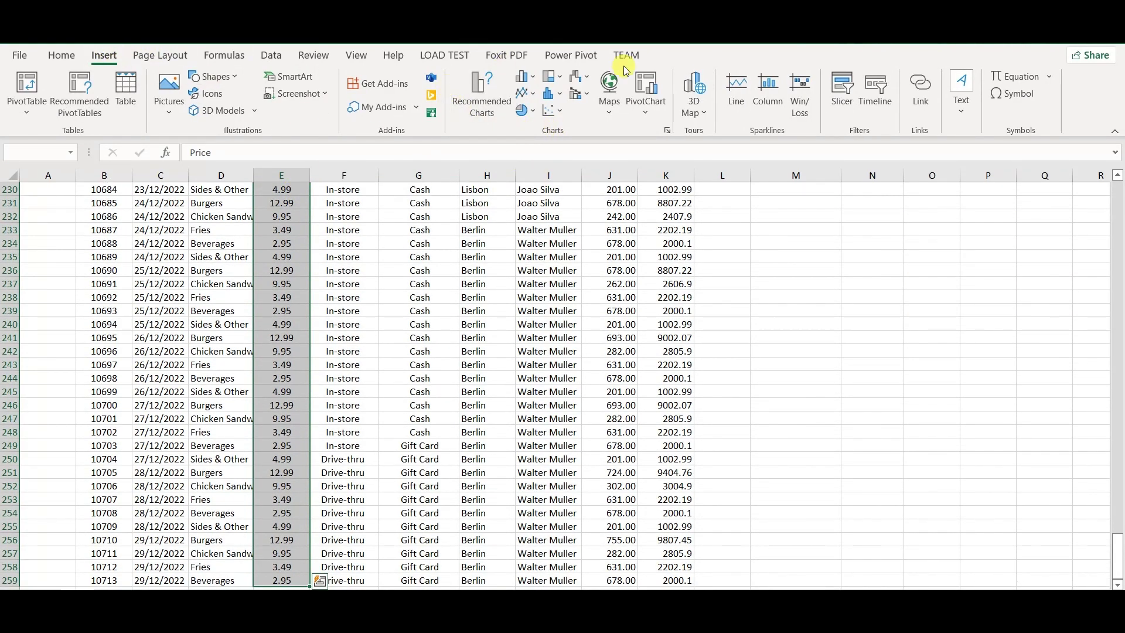
click(563, 110)
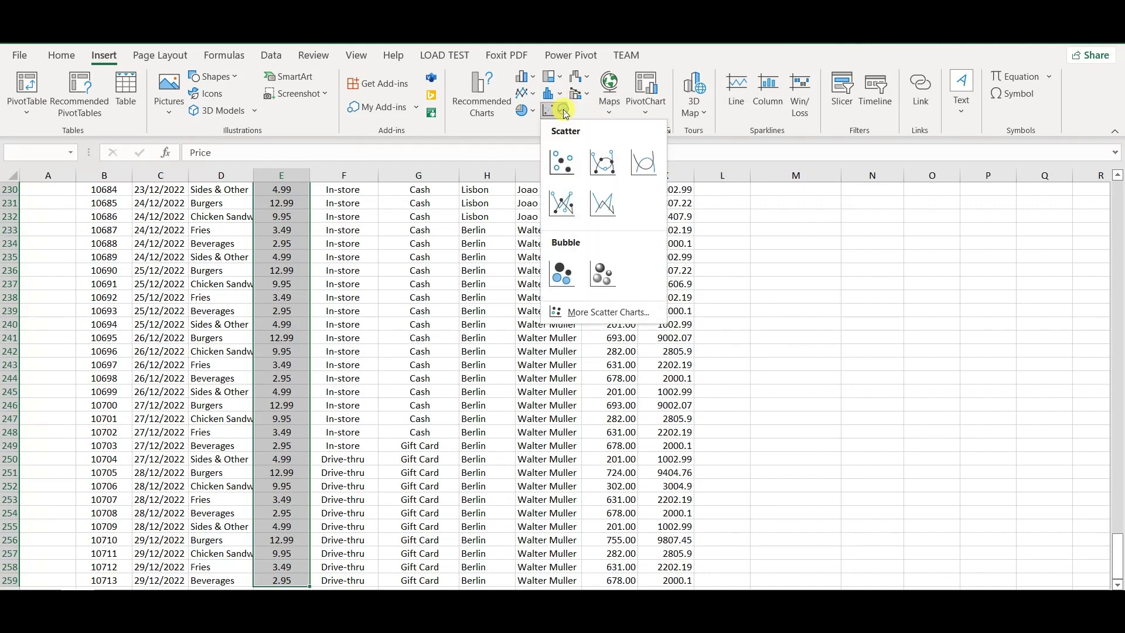
click(561, 95)
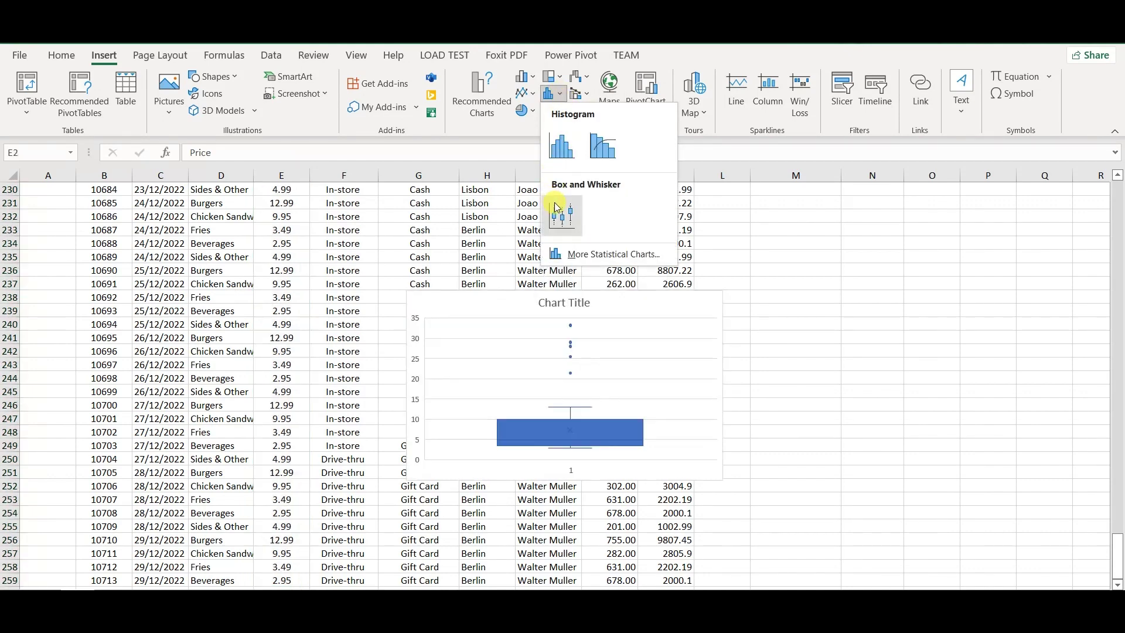
click(562, 215)
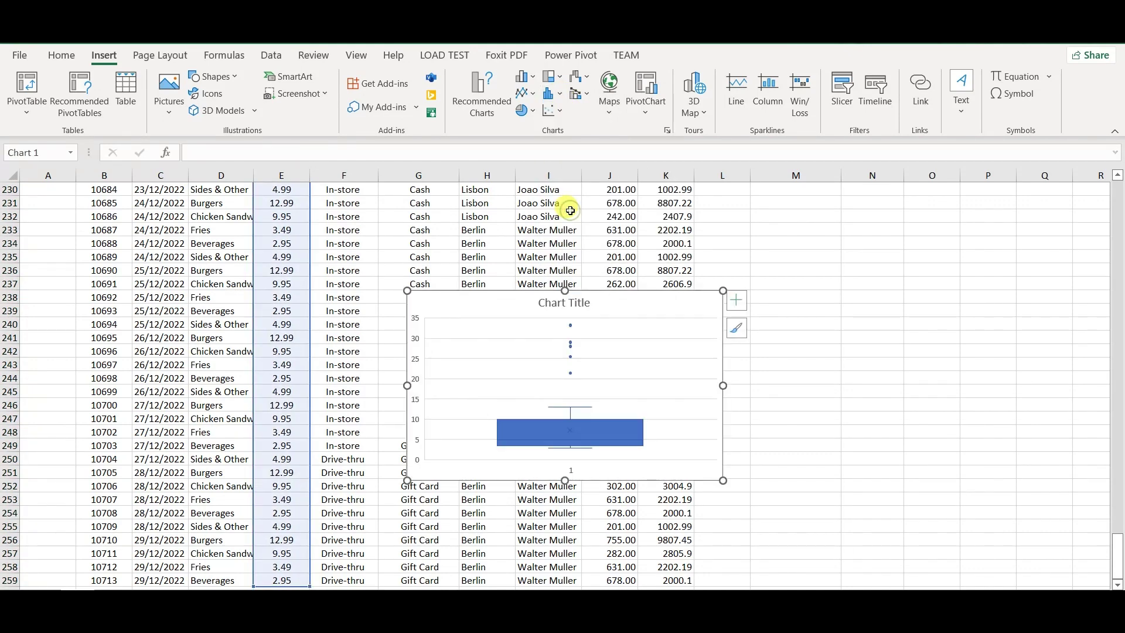
Move the Price box plot from beside the last orders to cell M19, below the Price statistics
right_click(642, 321)
key(Escape)
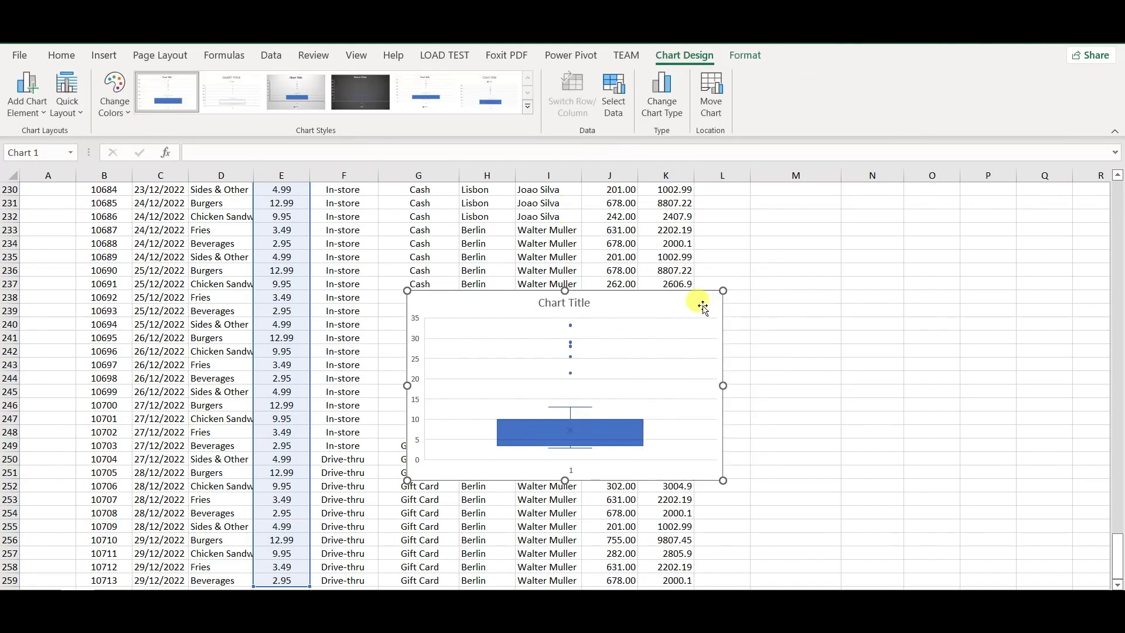
click(794, 303)
key(ctrl+Up)
key(Down)
key(ctrl+v)
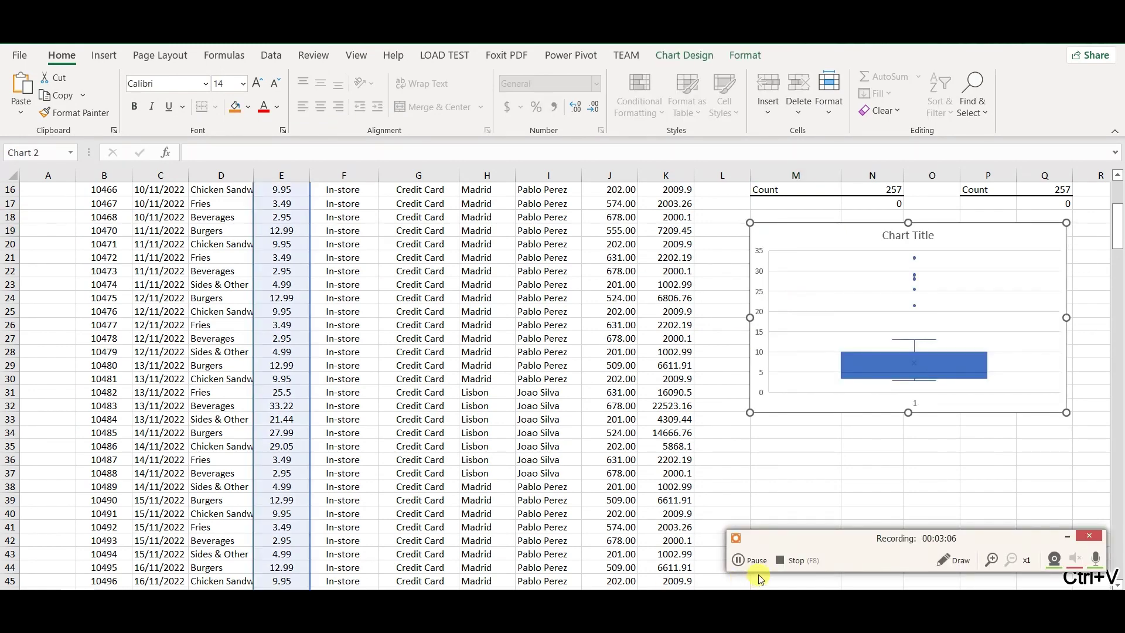
click(751, 560)
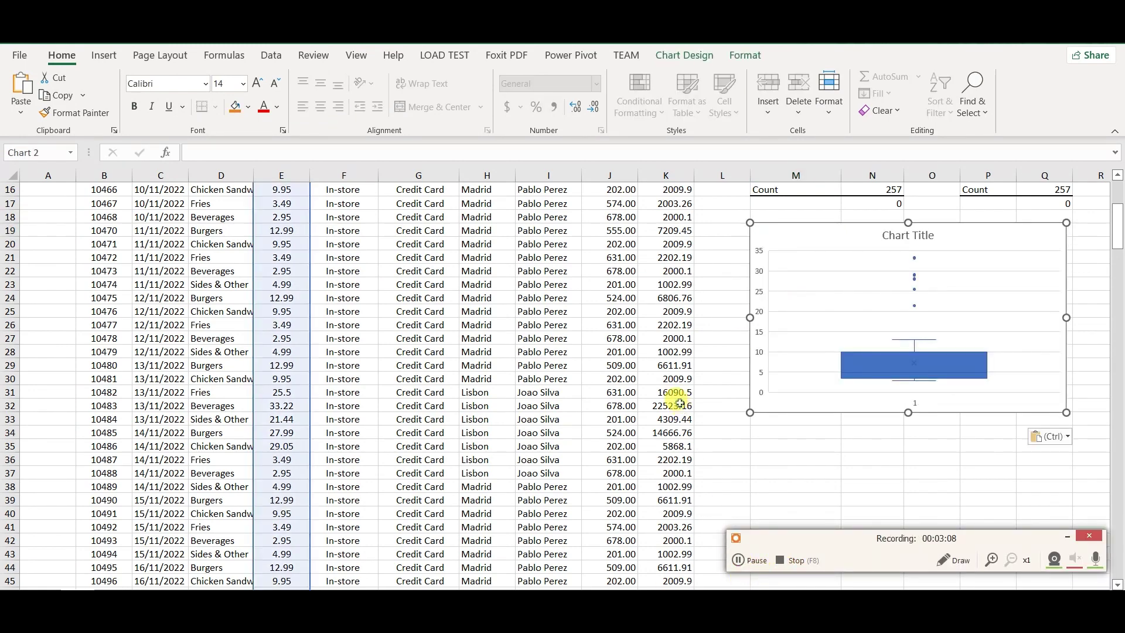
click(1066, 536)
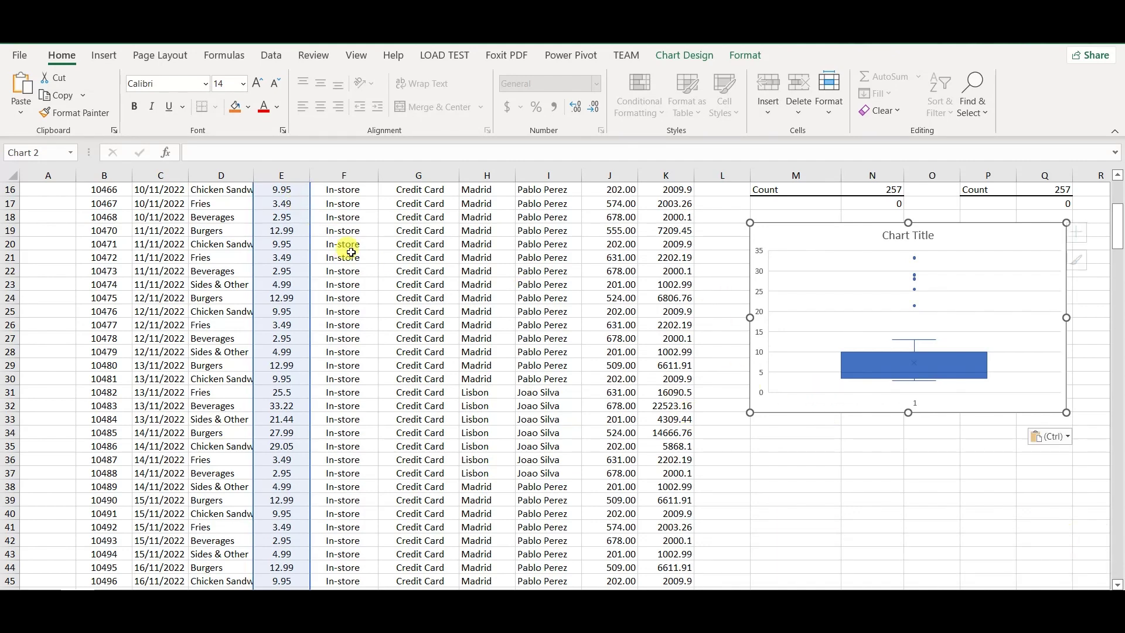
Set the box plot's horizontal axis labels to the Manager values in I3:I259
scroll(1119, 234, up, 5)
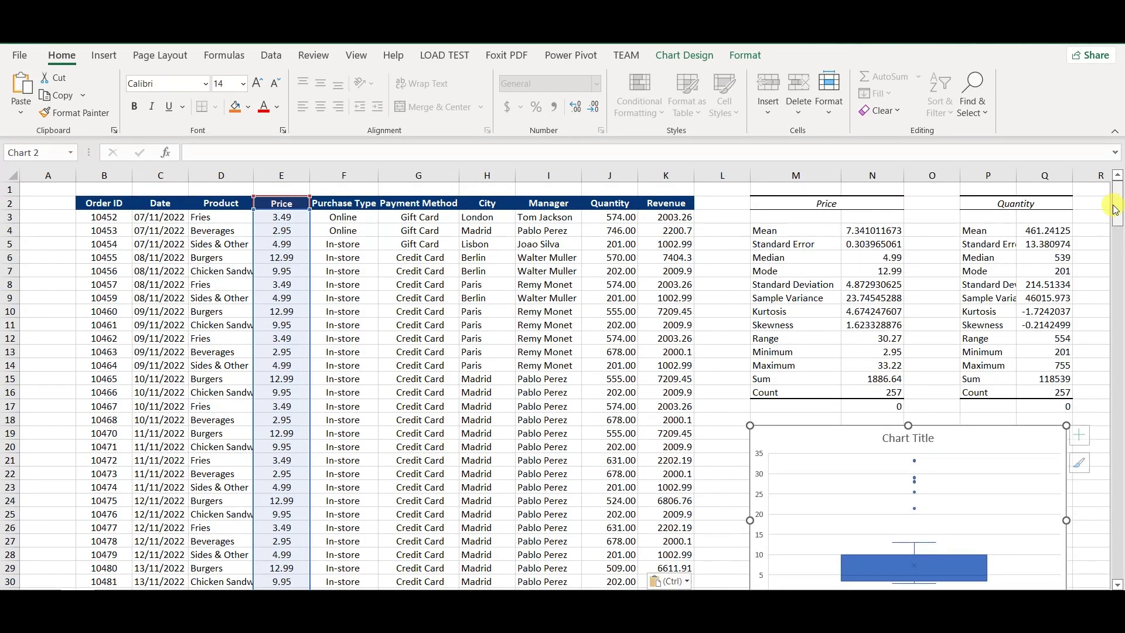
ctrl+scroll(1083, 463, down, 1)
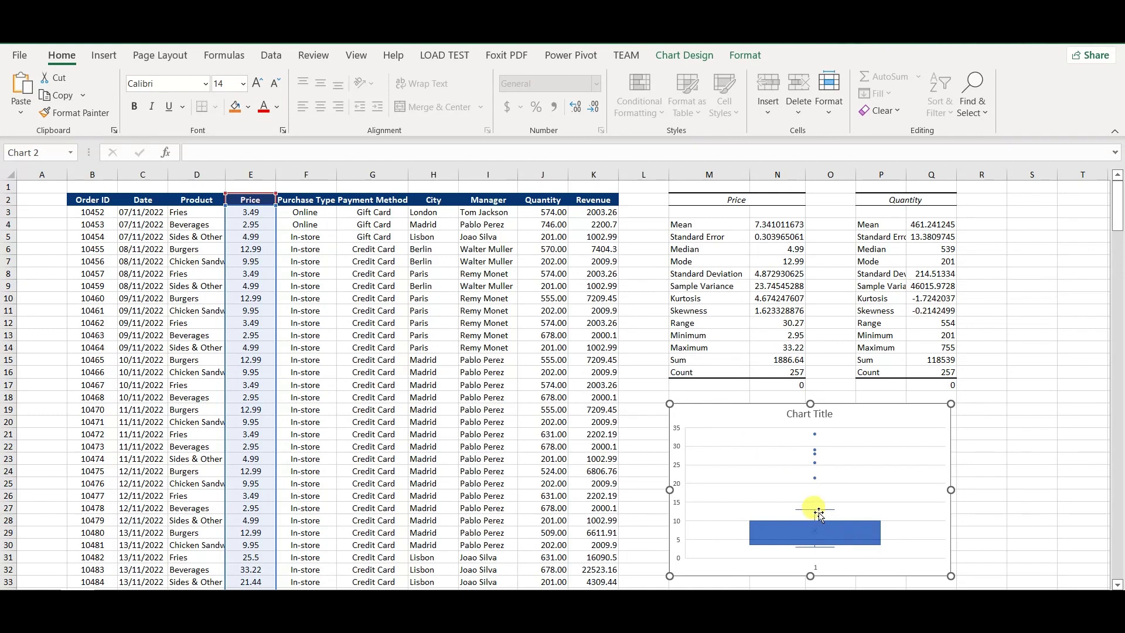
mouse_move(818, 514)
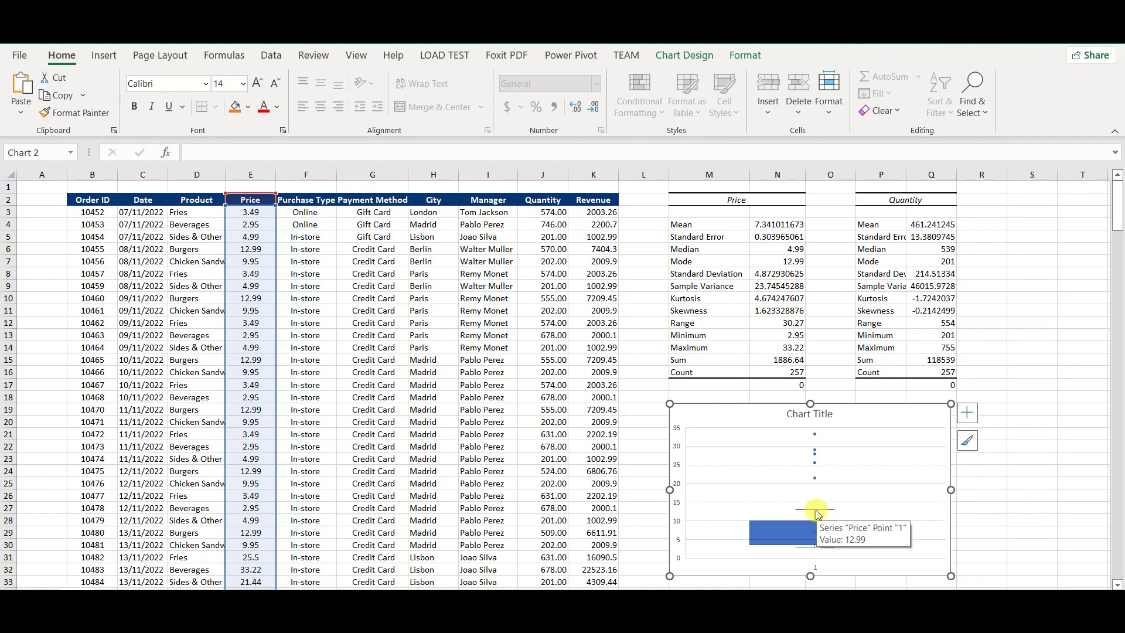
mouse_move(815, 551)
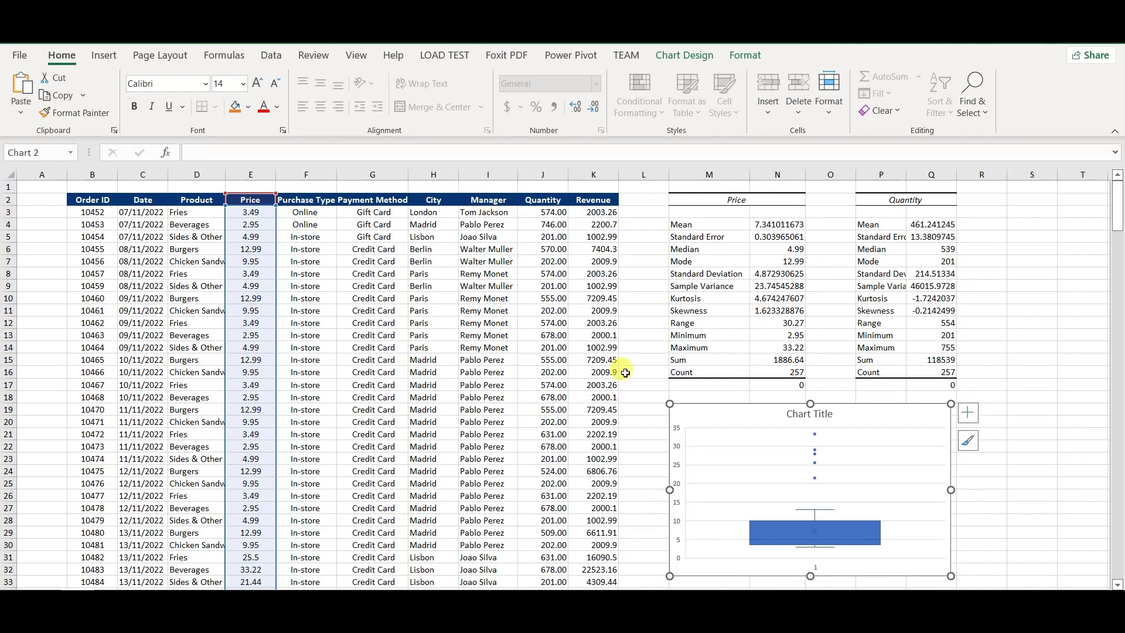
right_click(753, 414)
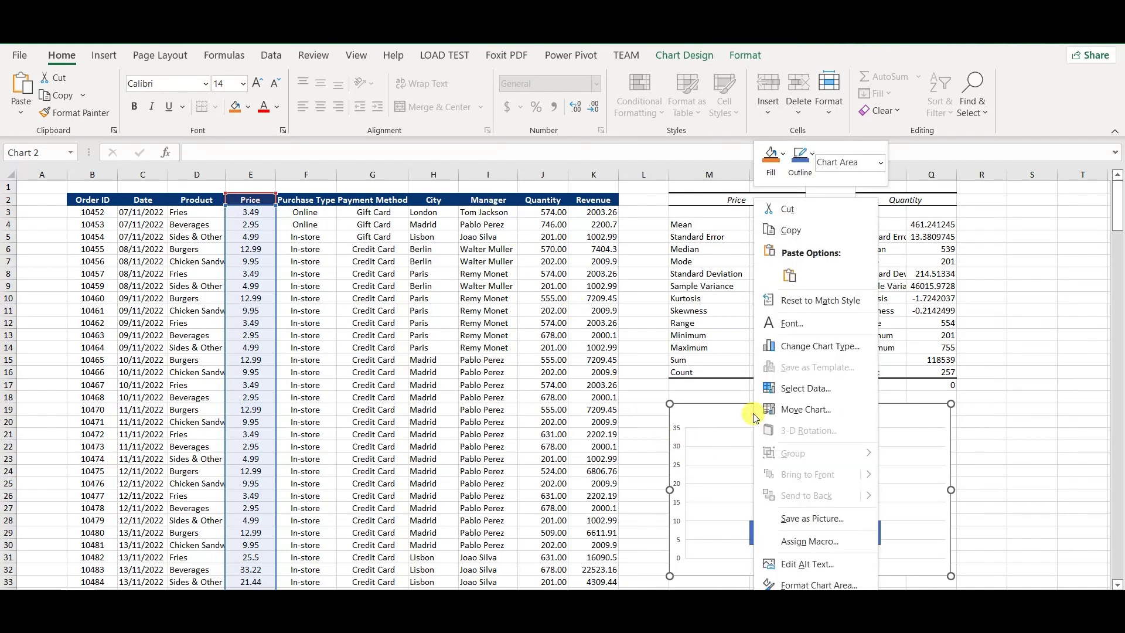
click(799, 389)
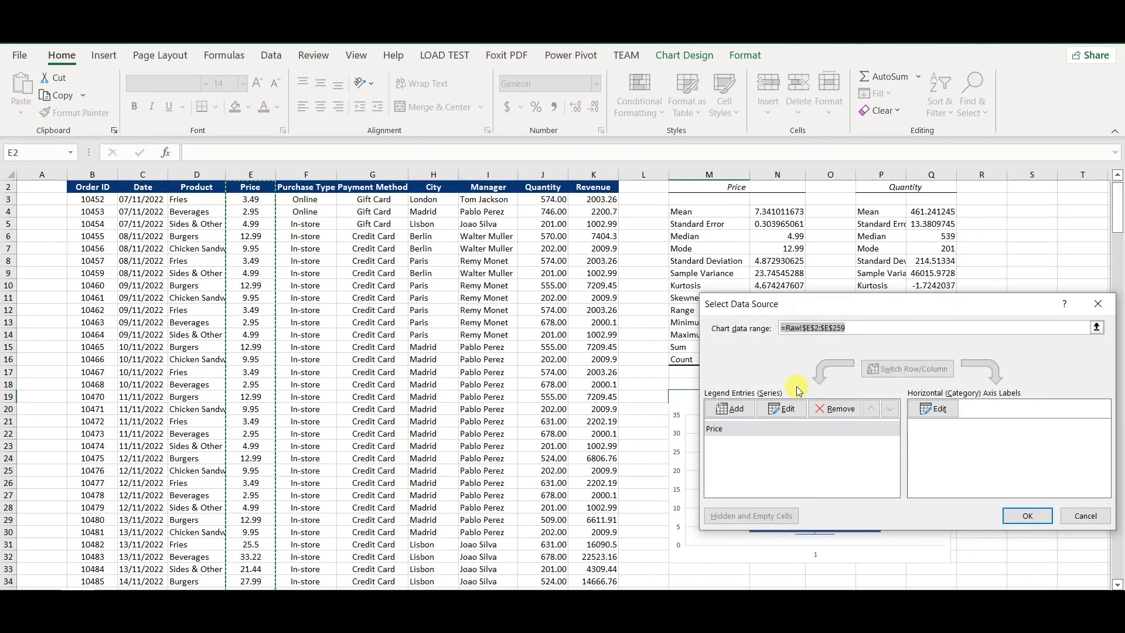
click(940, 408)
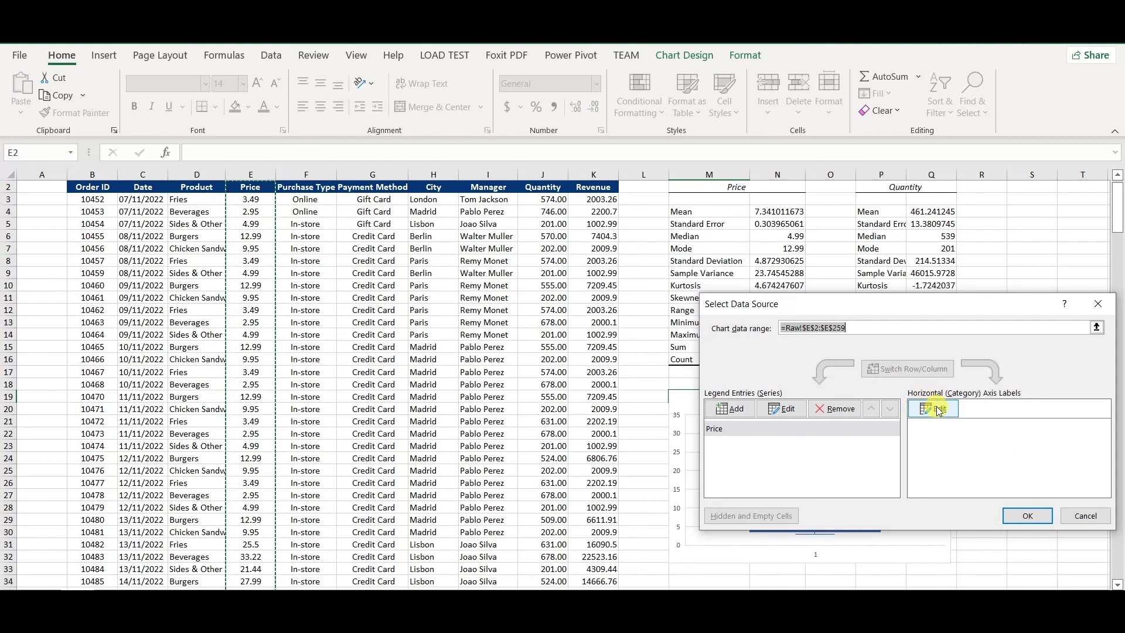
click(478, 198)
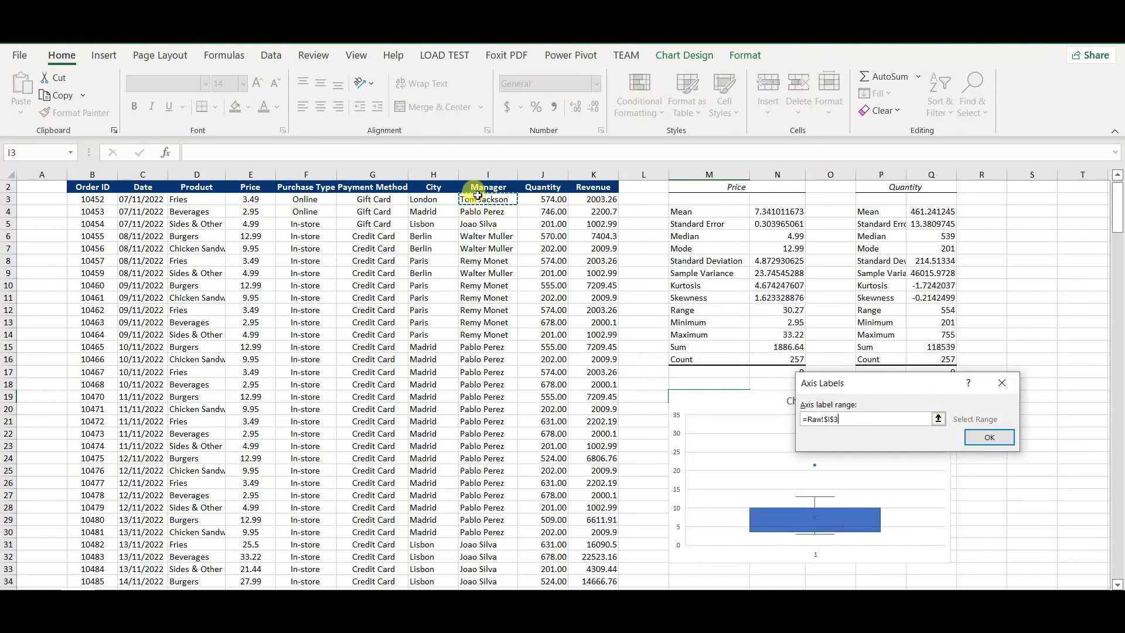
key(ctrl+shift+Down)
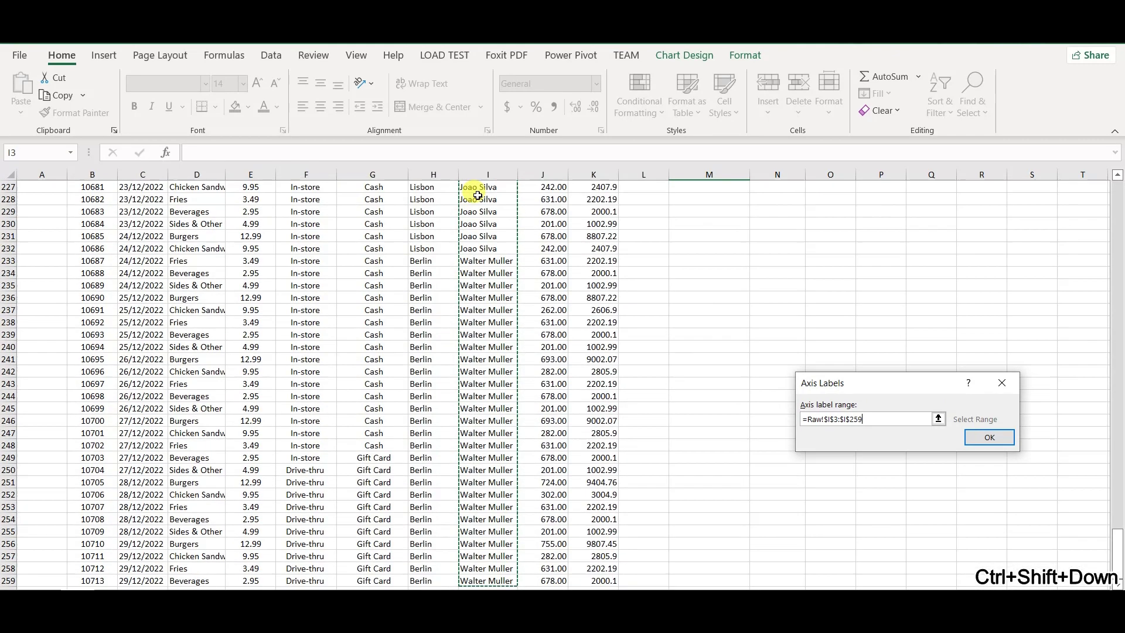
click(972, 436)
click(1018, 514)
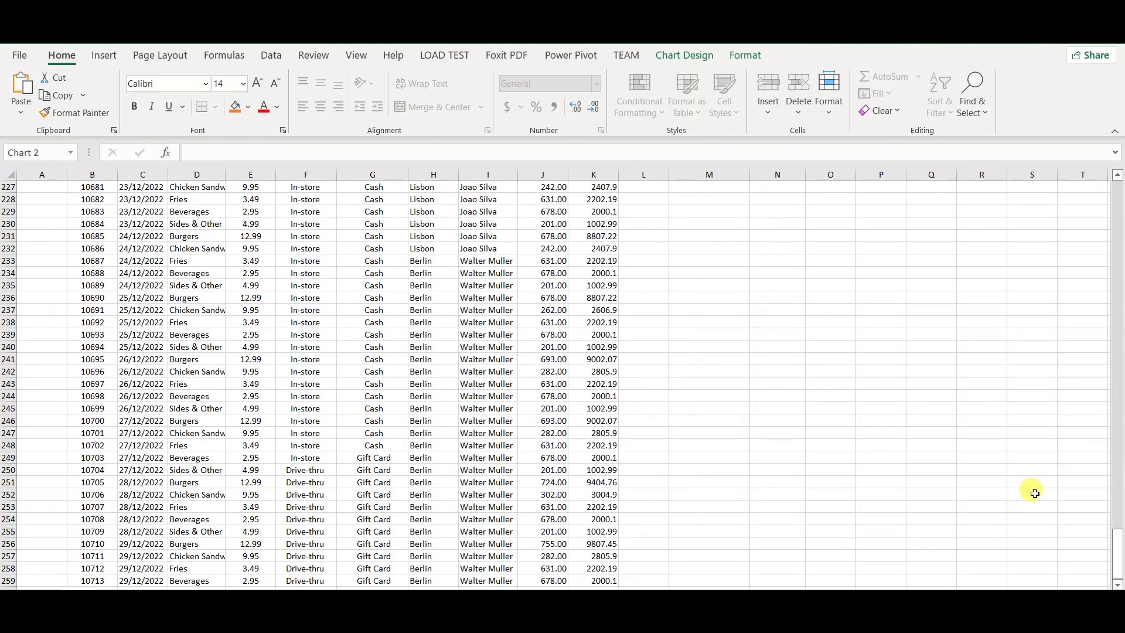
click(1000, 455)
key(ctrl+Up)
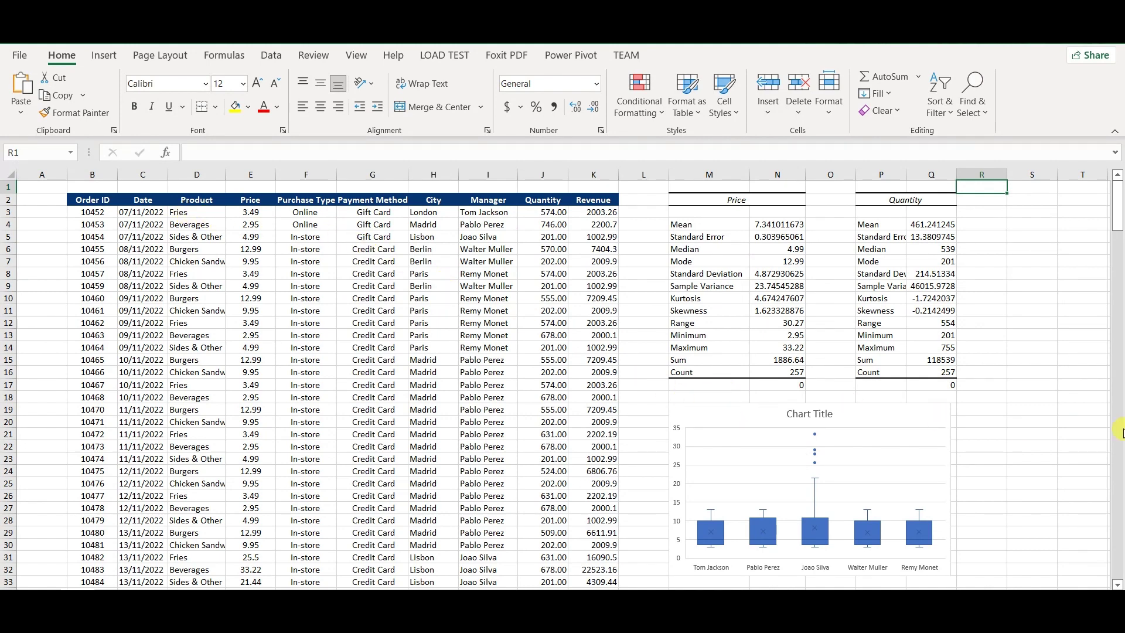
Insert a PivotTable from the orders range B2:K259 on the existing worksheet at M34
scroll(1118, 212, down, 8)
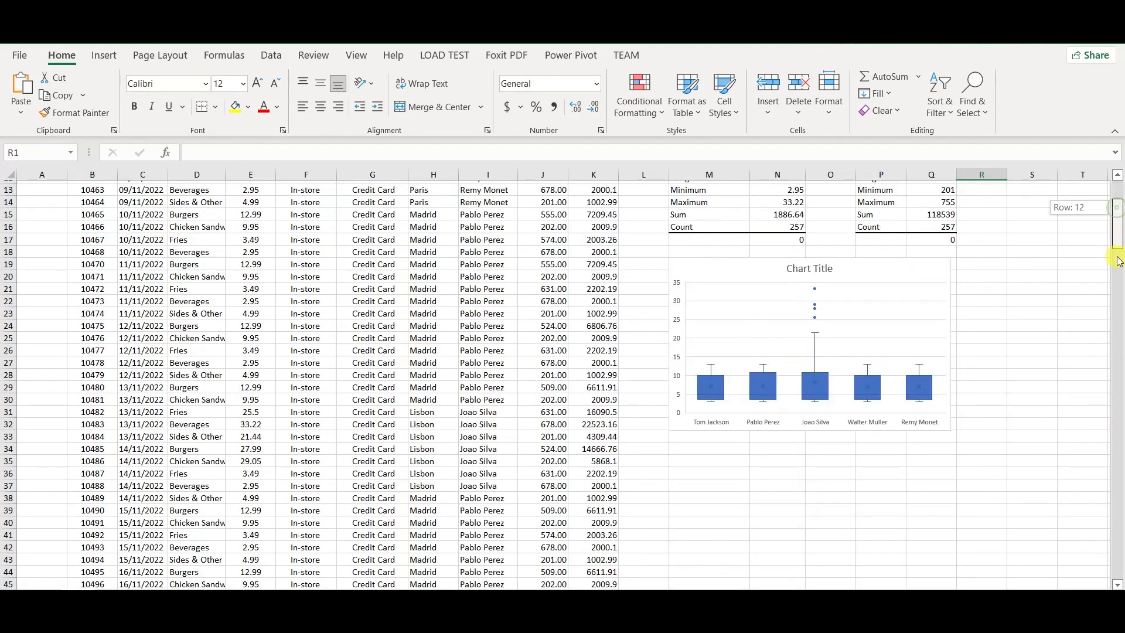
scroll(1118, 217, up, 8)
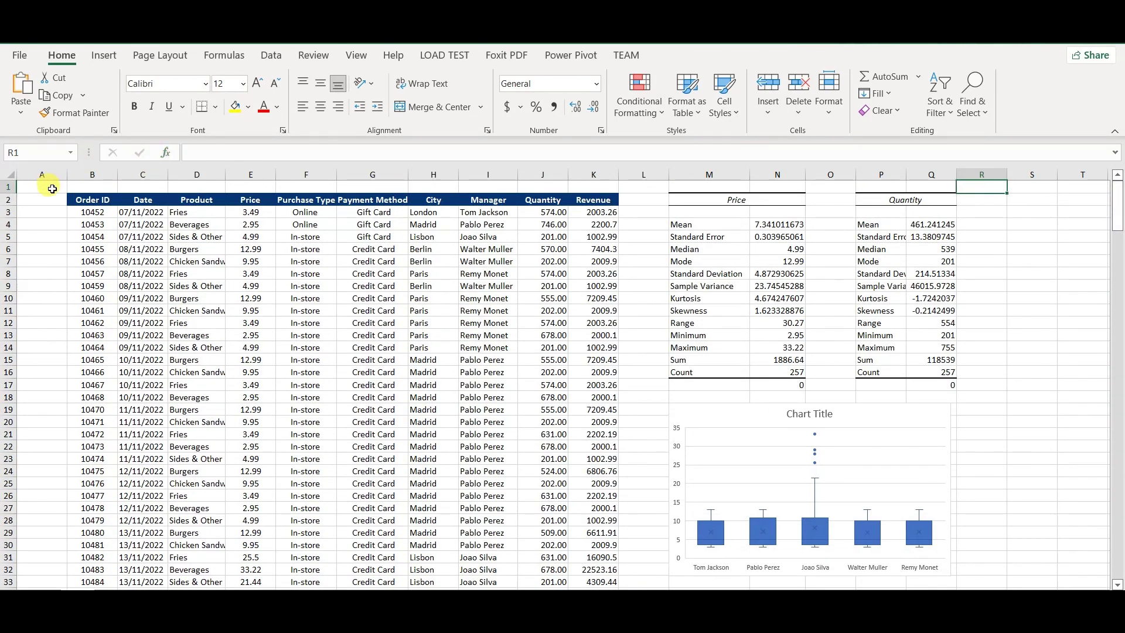
click(89, 199)
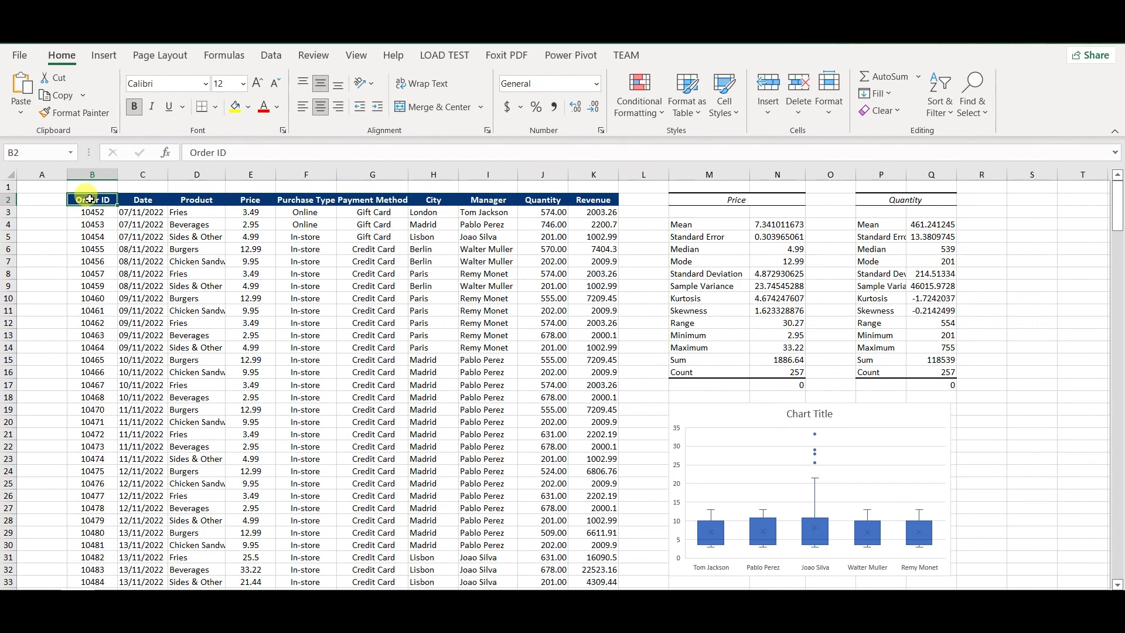
key(ctrl+shift+Right)
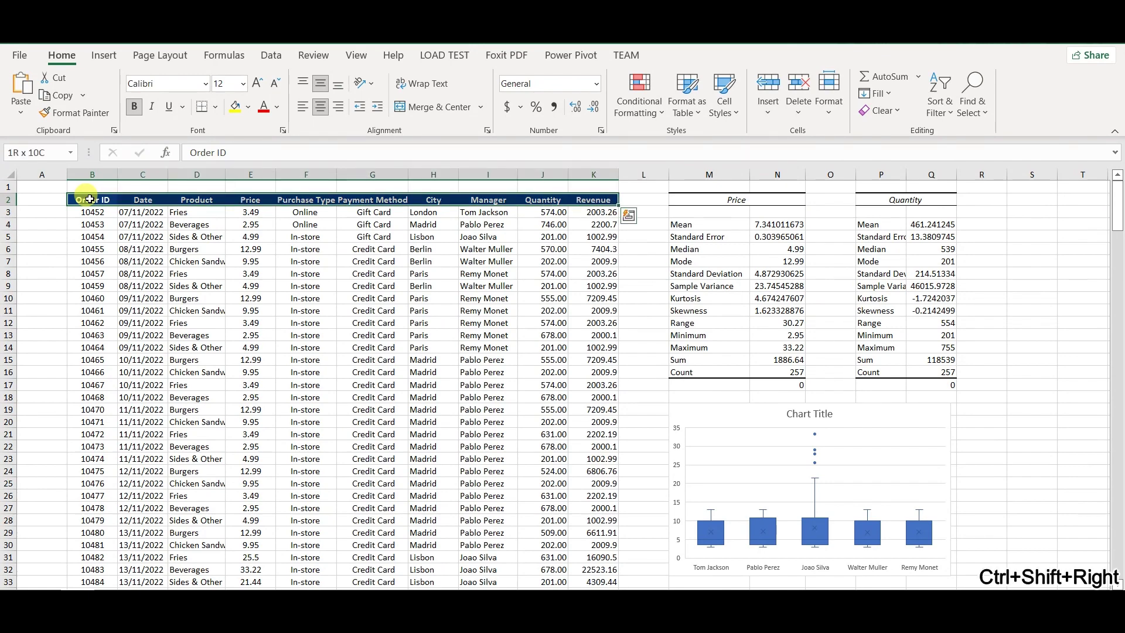
key(ctrl+shift+Down)
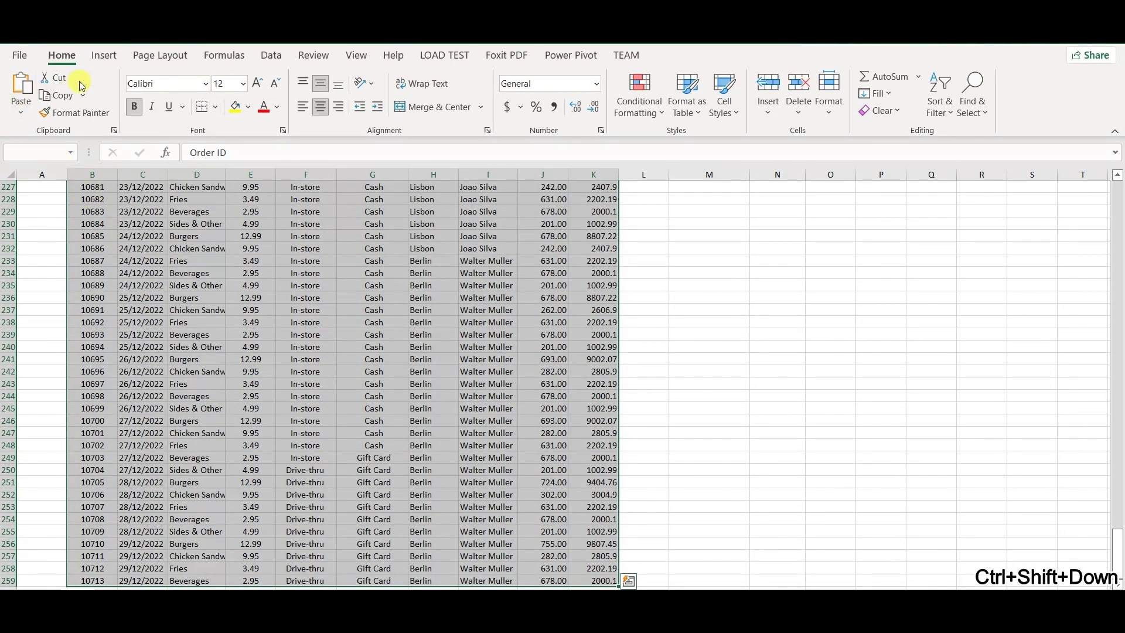
click(104, 55)
click(27, 88)
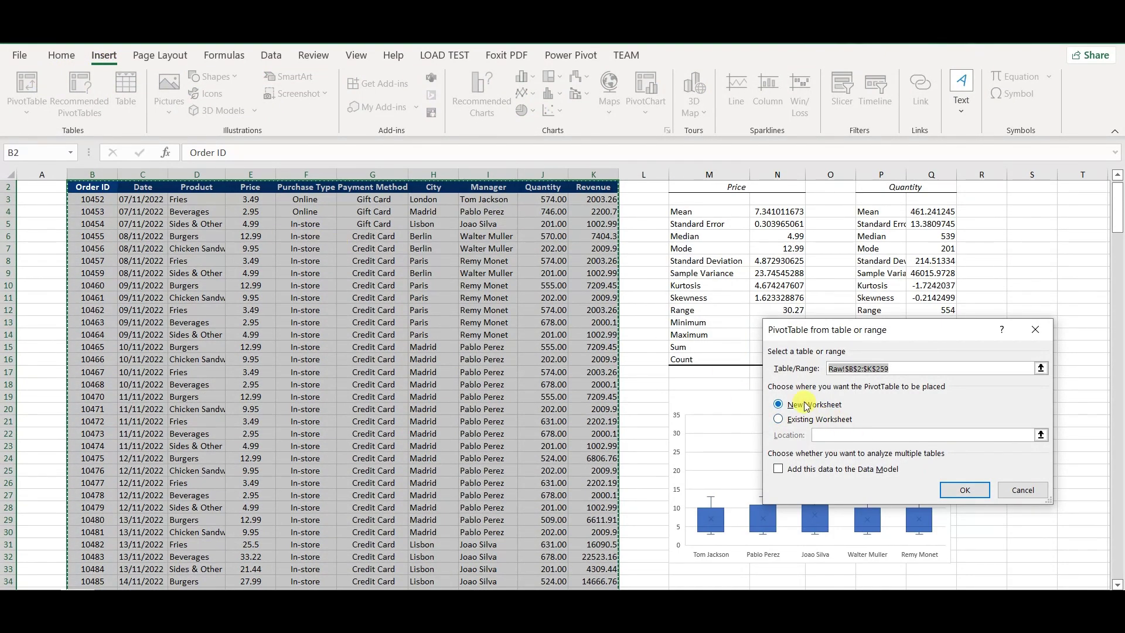
click(814, 420)
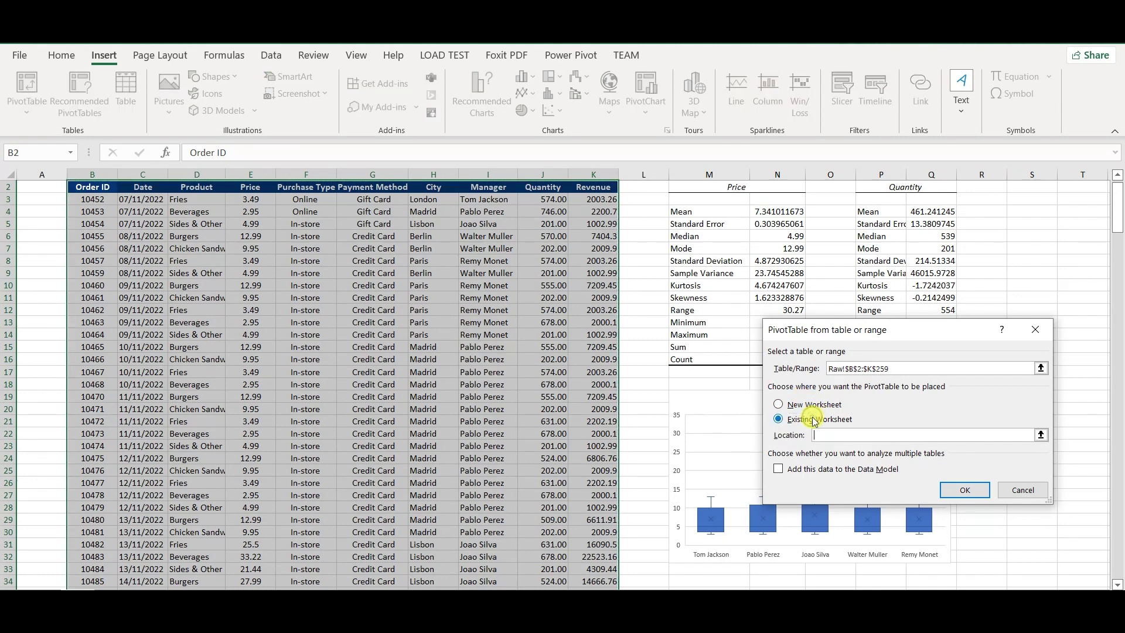
click(697, 581)
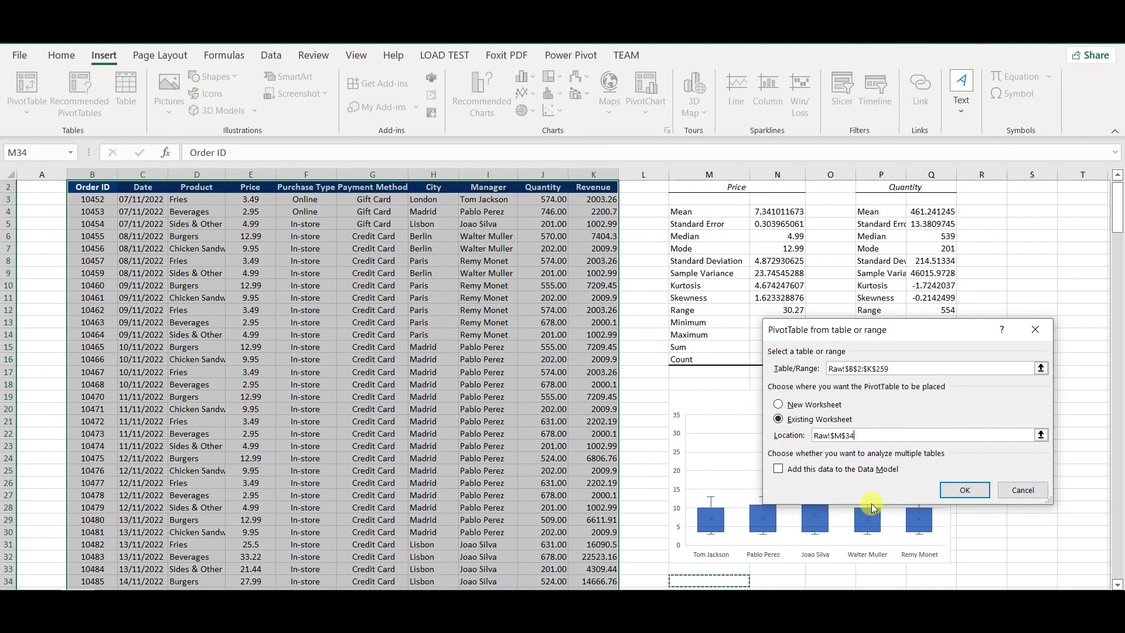
click(955, 497)
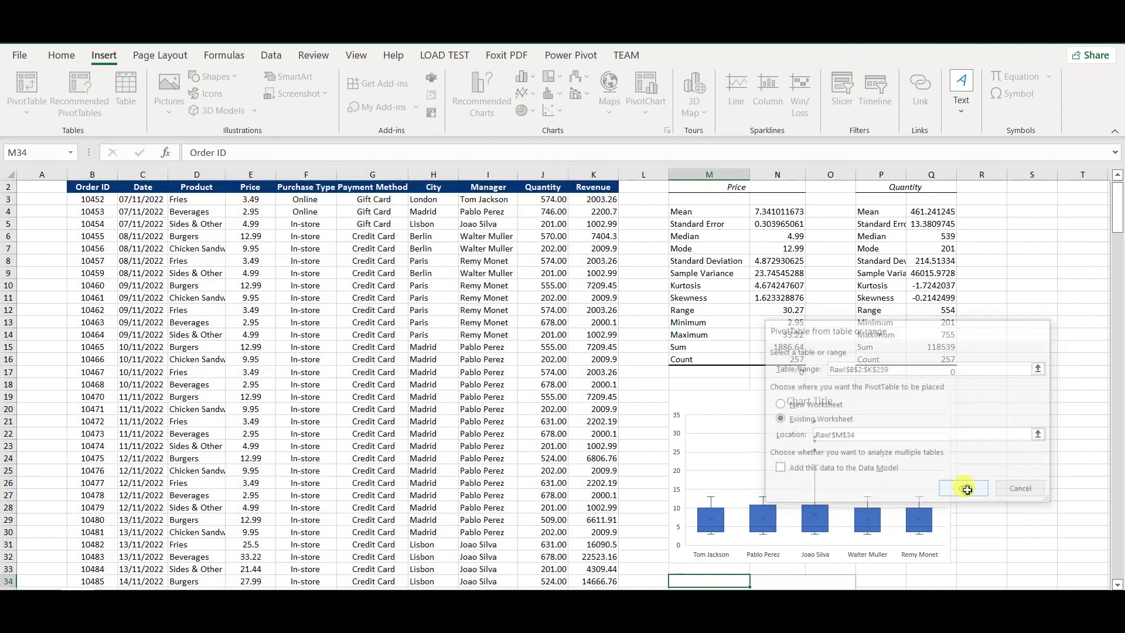
Narrow the PivotTable Fields pane to make room for the worksheet columns out to Q
scroll(806, 500, down, 1)
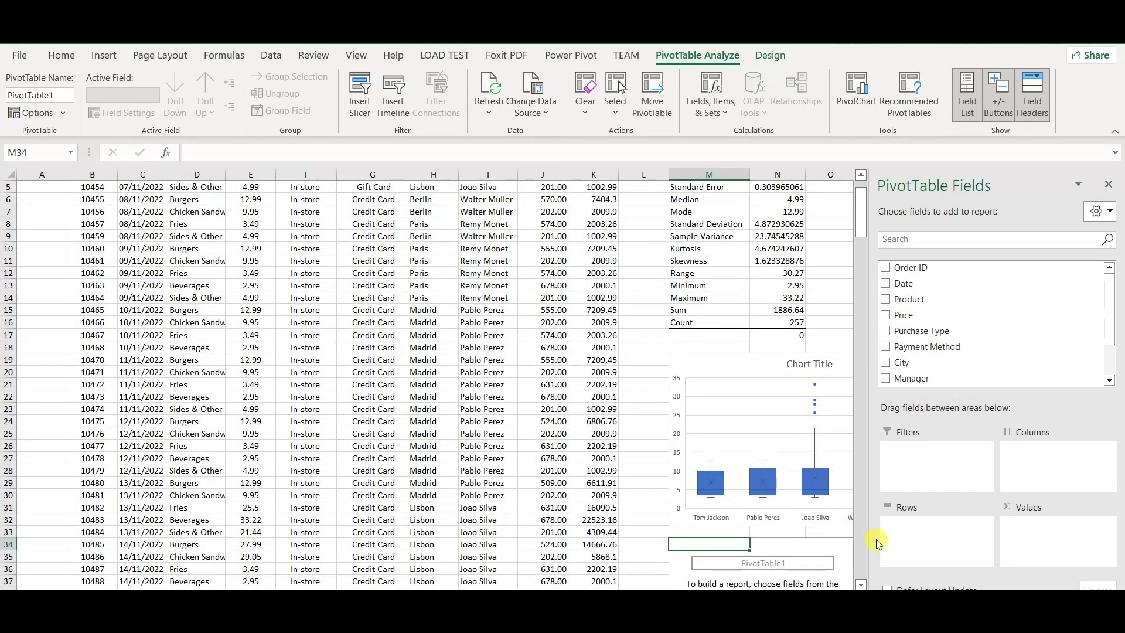
drag(868, 537, 946, 552)
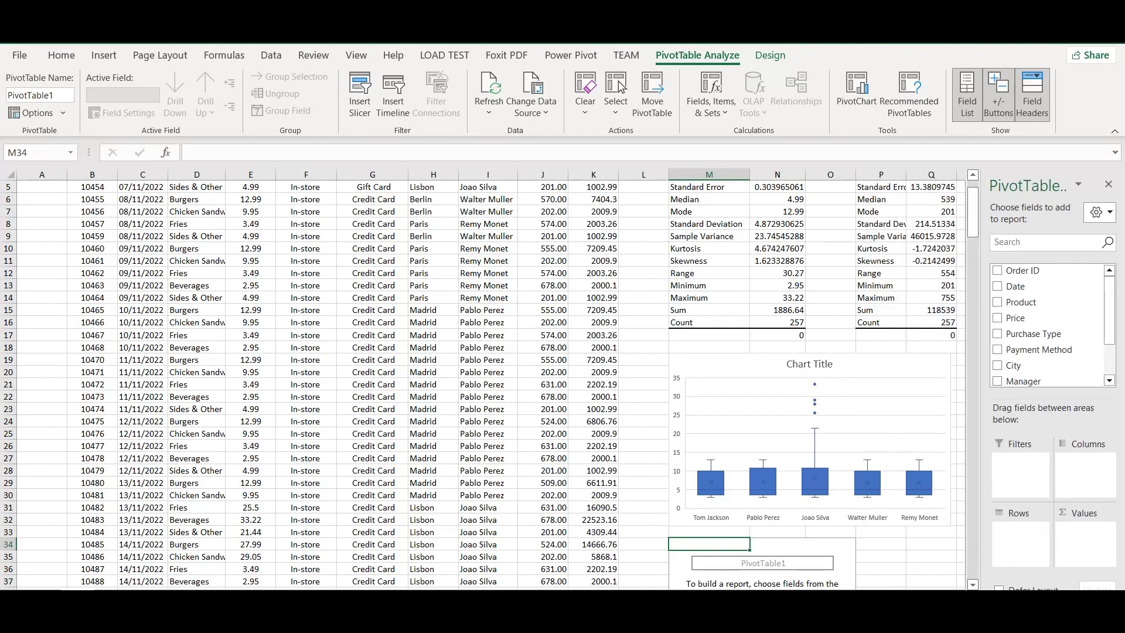
drag(971, 585, 972, 584)
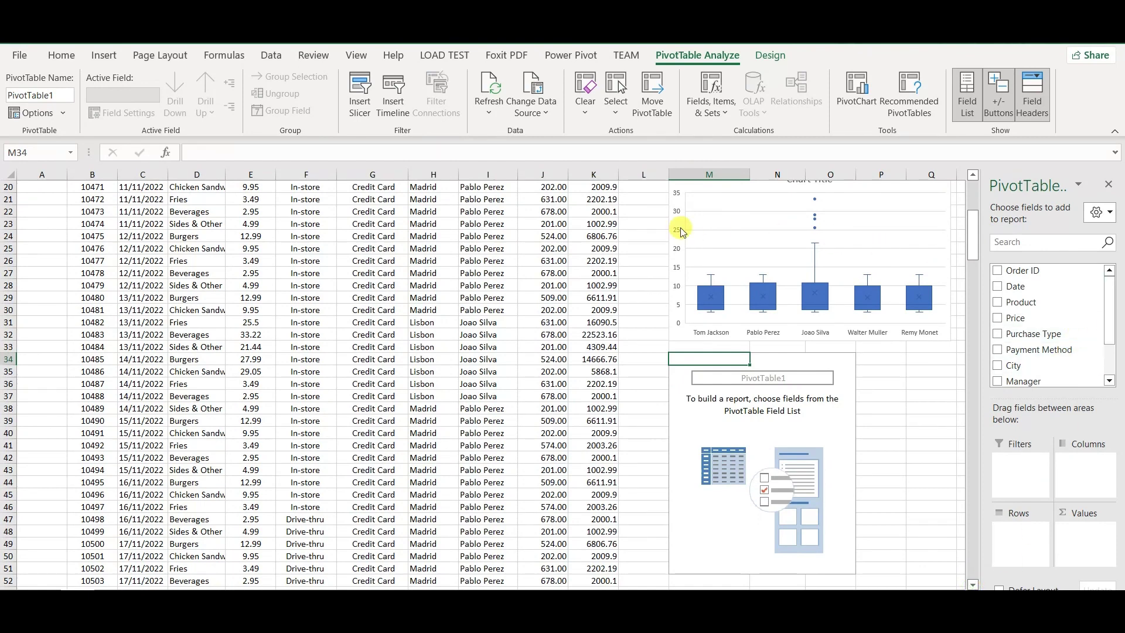
Build the PivotTable with the sum of Revenue as values and Payment Method as rows
click(634, 237)
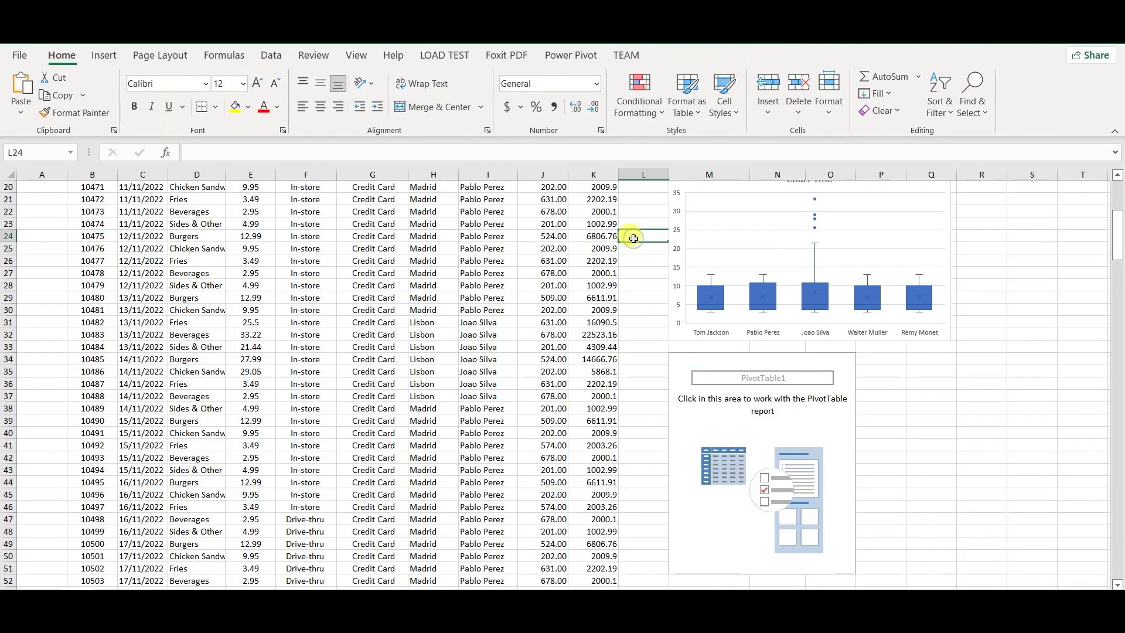
key(ctrl+Up)
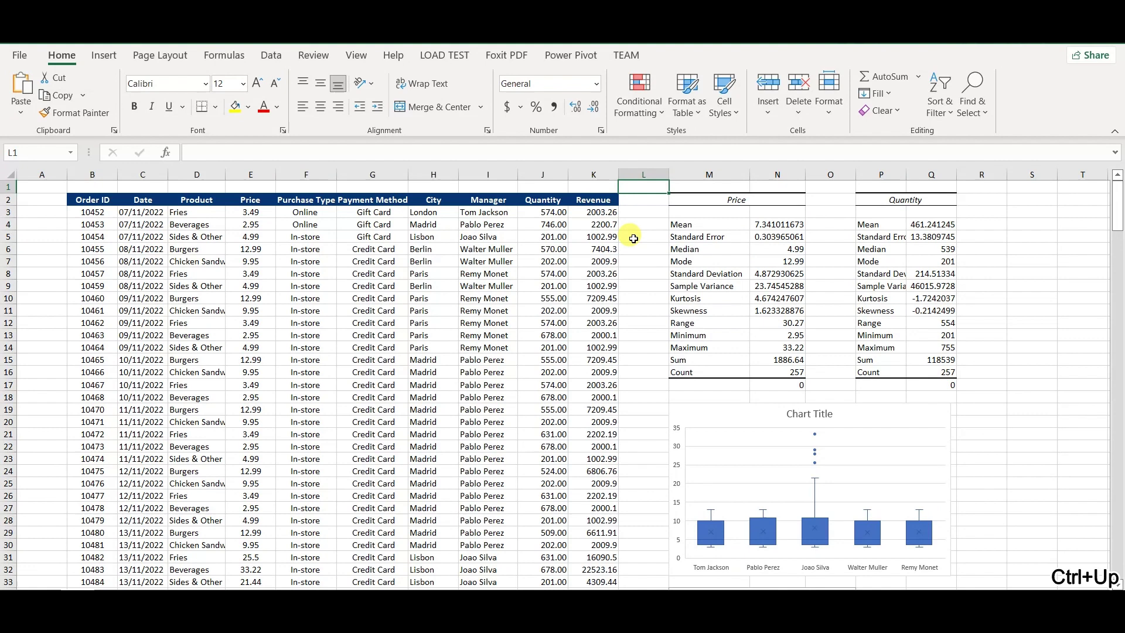
click(589, 199)
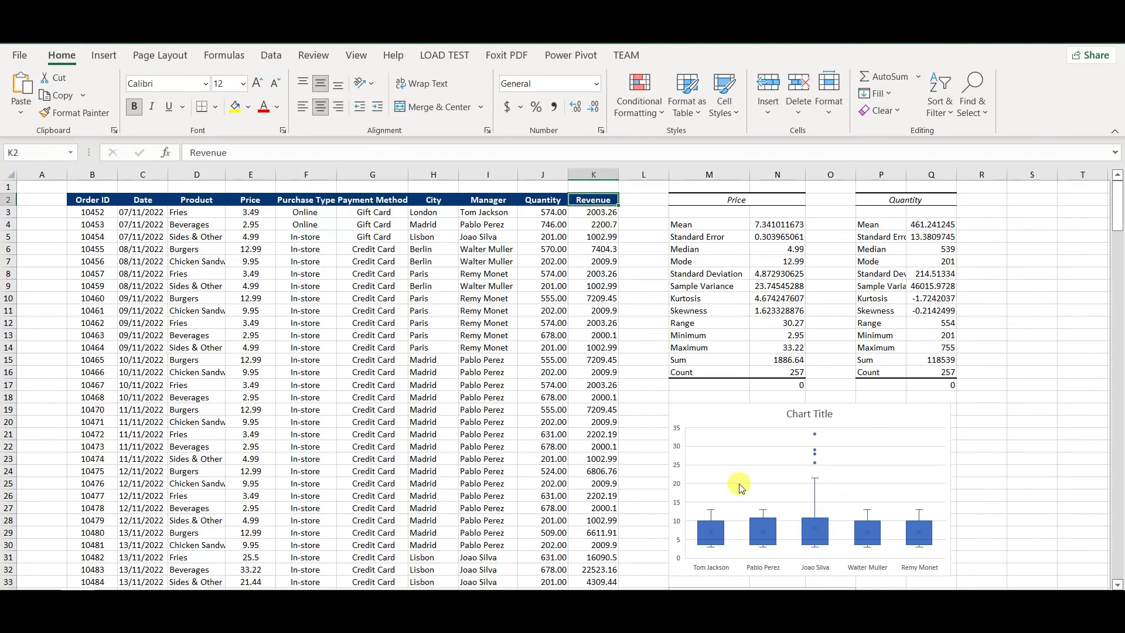
drag(1118, 216, 1118, 266)
click(804, 359)
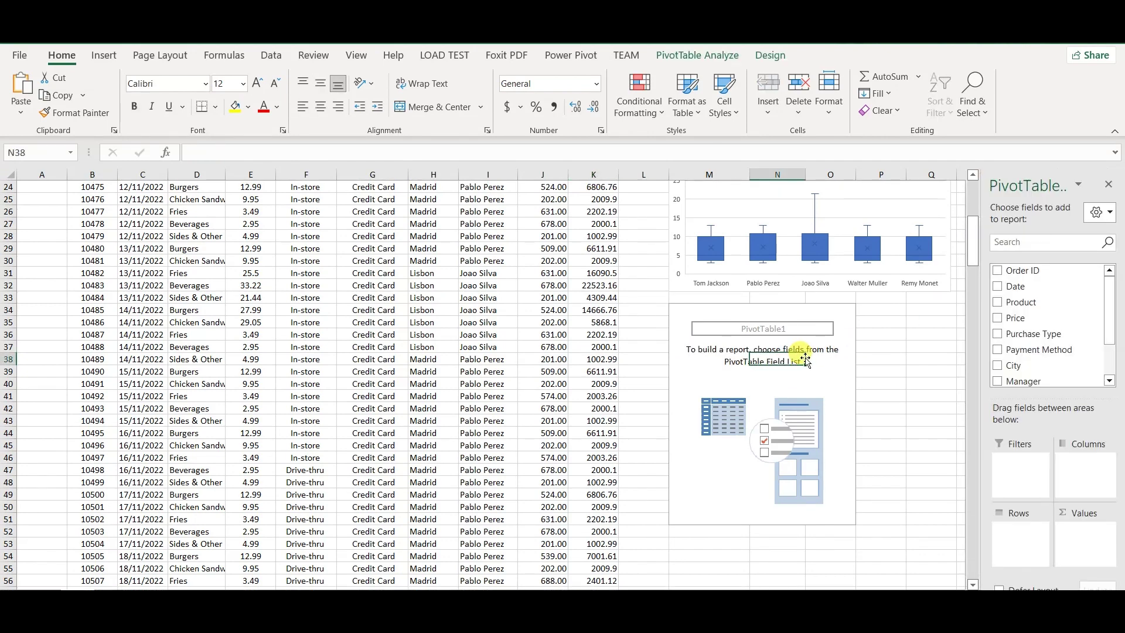
scroll(1111, 324, down, 3)
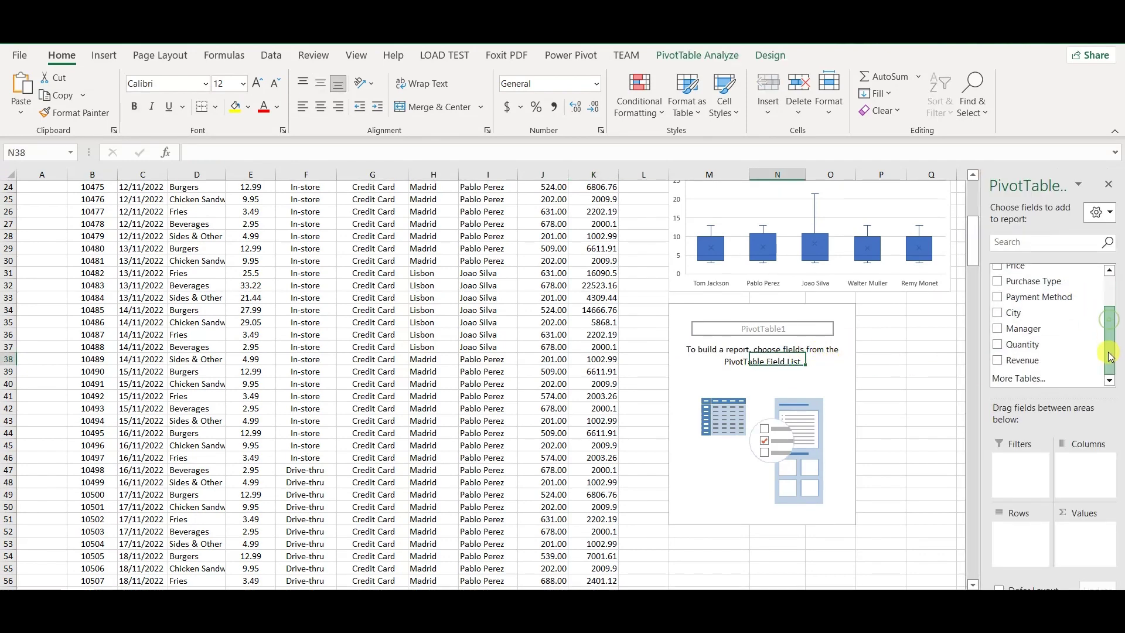
drag(1031, 360, 1072, 530)
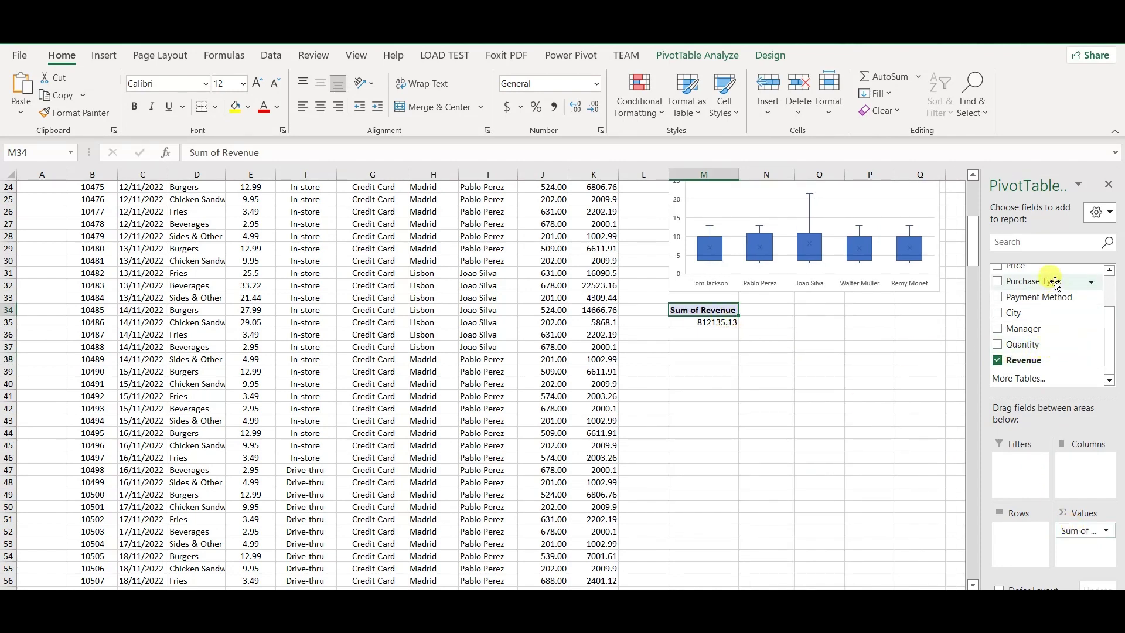
drag(1046, 297, 1015, 536)
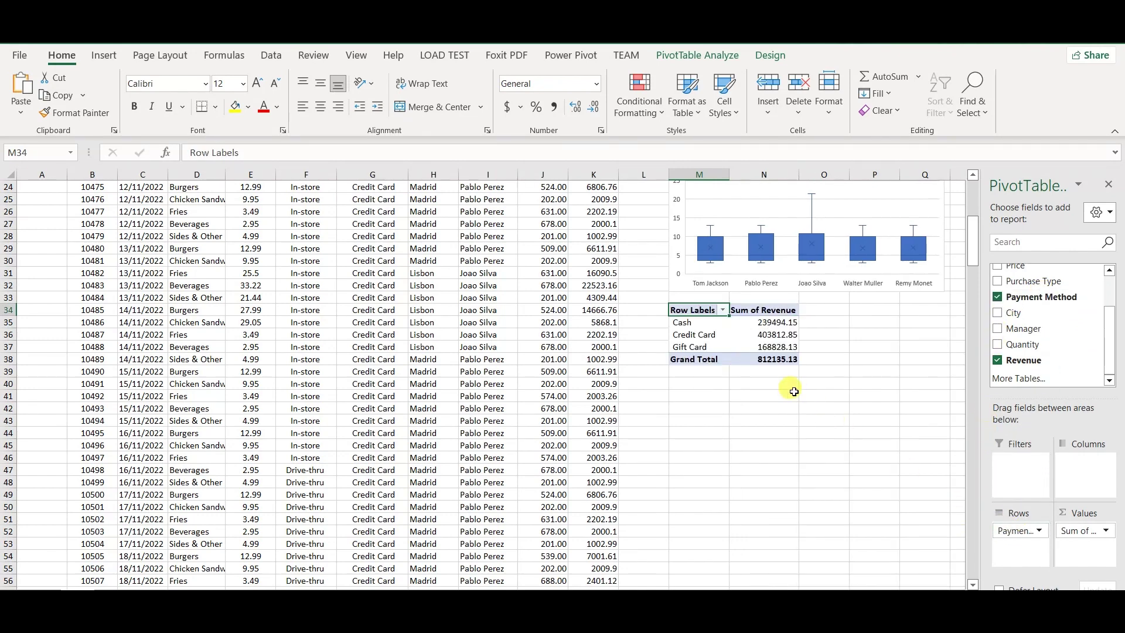
click(708, 322)
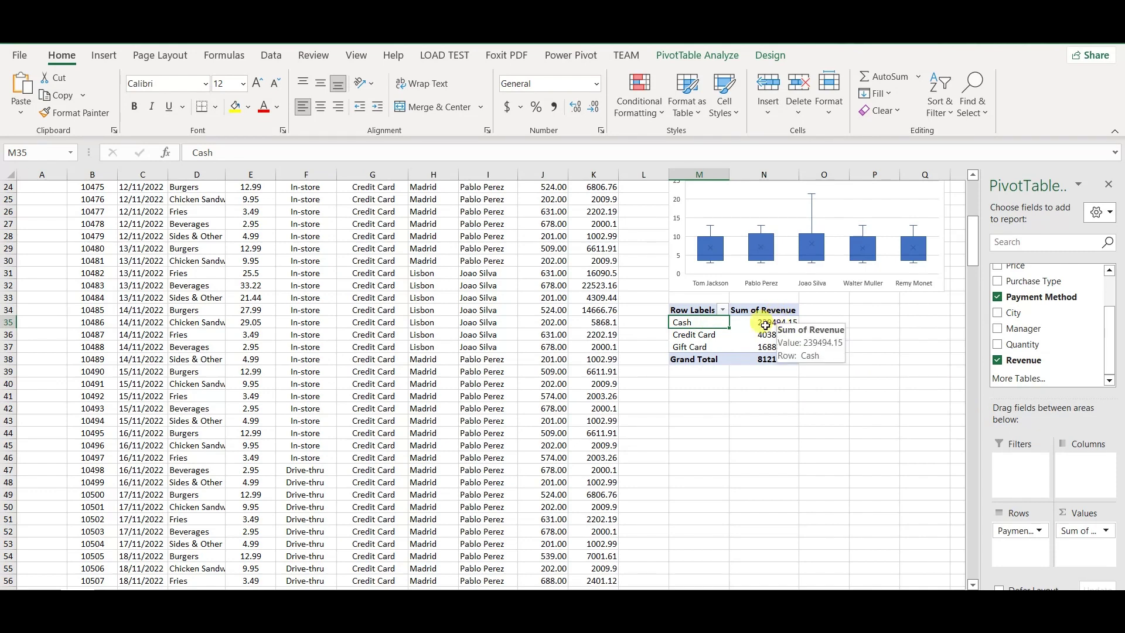
Show the PivotTable's Sum of Revenue values as % of Grand Total
click(700, 335)
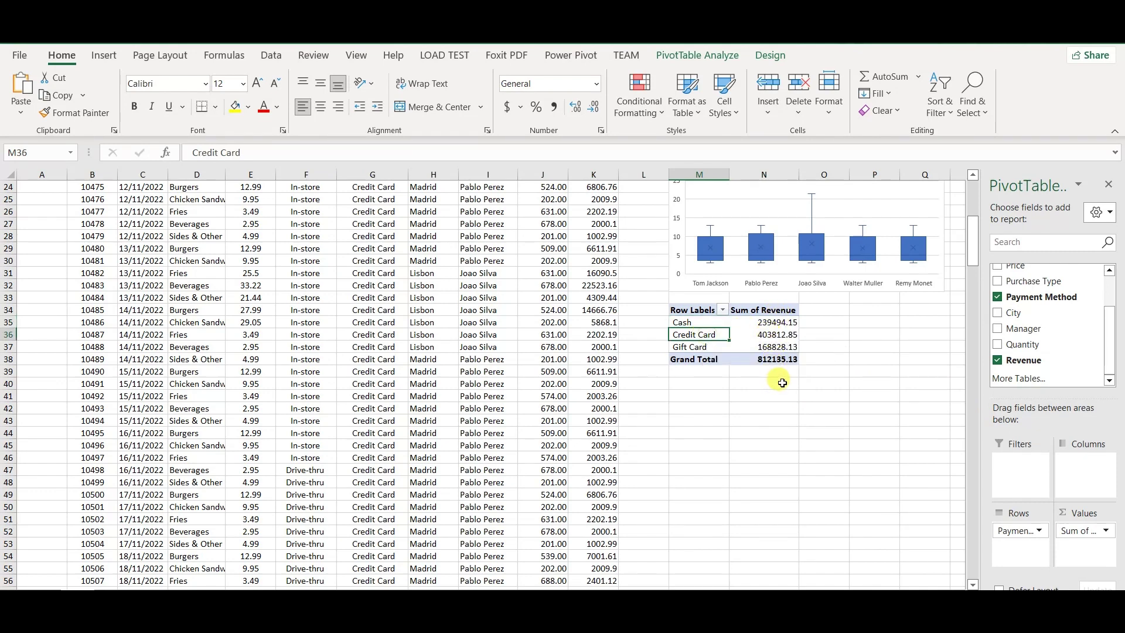
drag(767, 323, 776, 345)
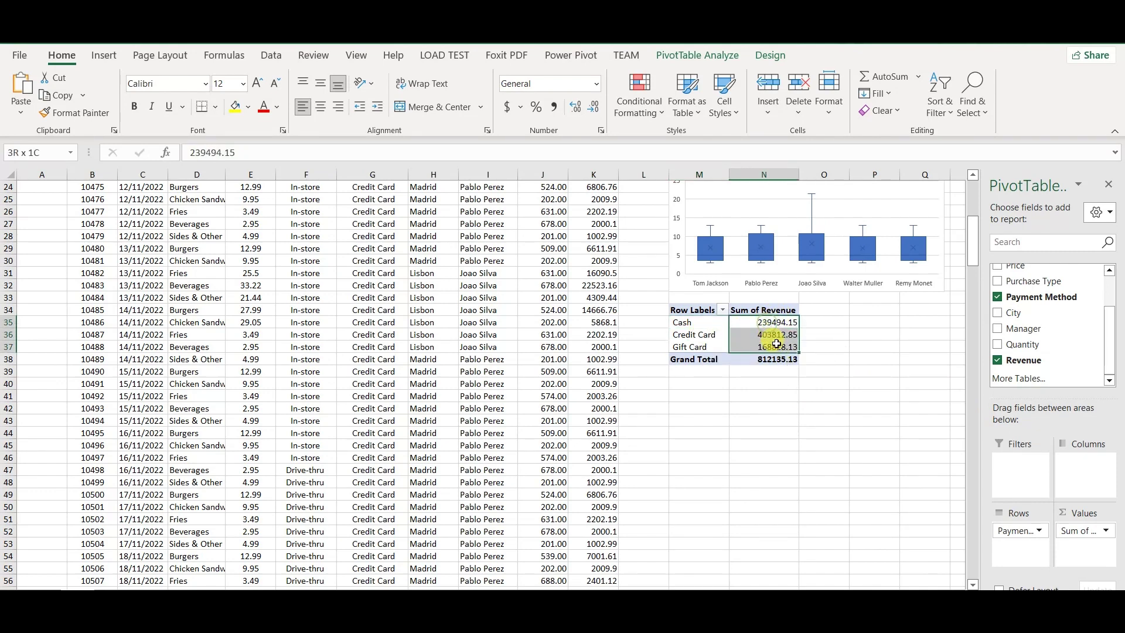
right_click(779, 339)
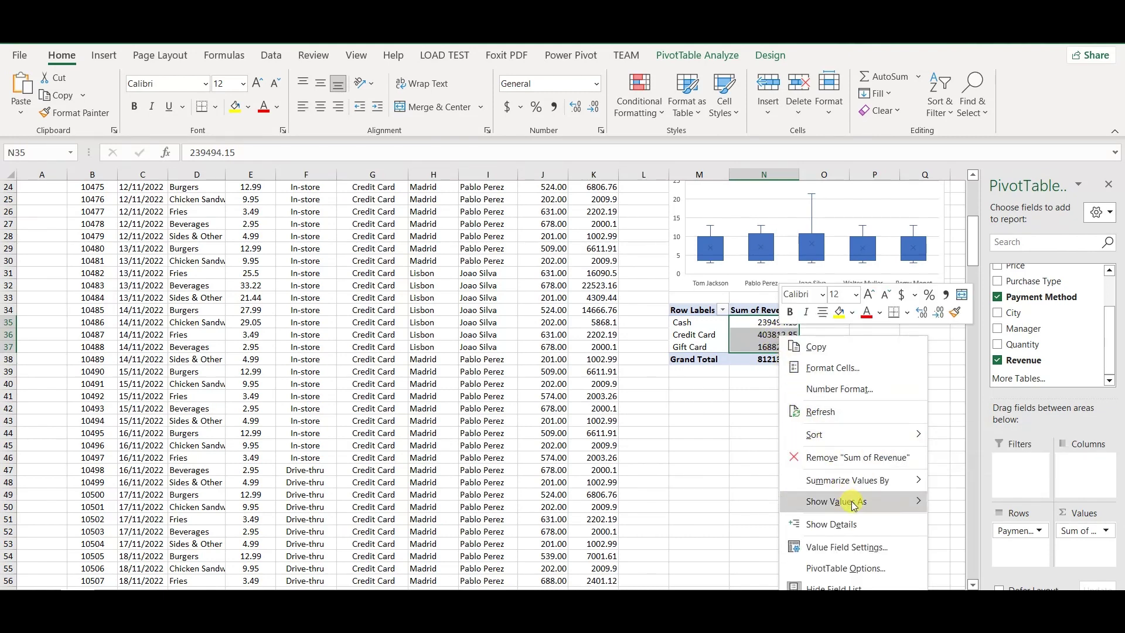
mouse_move(853, 504)
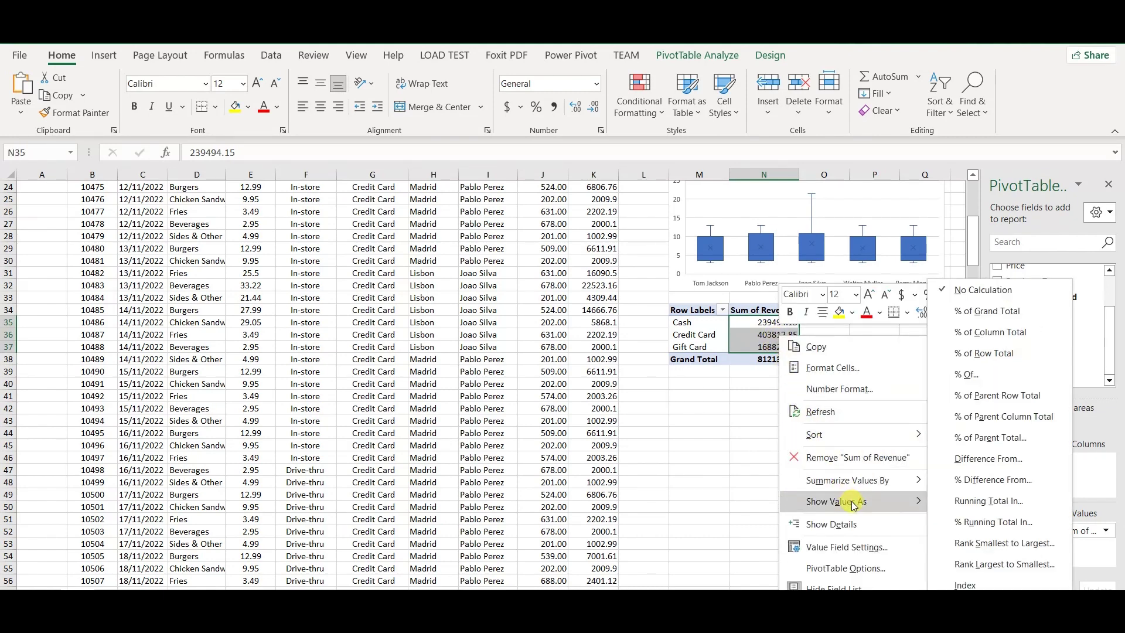
click(1000, 310)
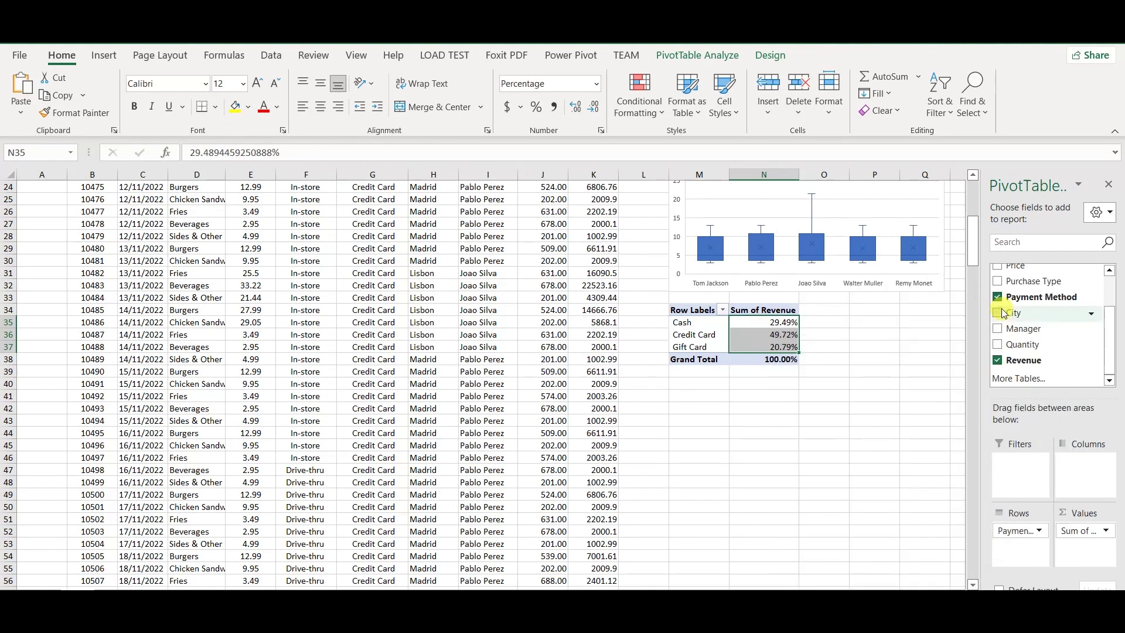
Examine the revenue share of each payment method and the grand total in the PivotTable
click(754, 324)
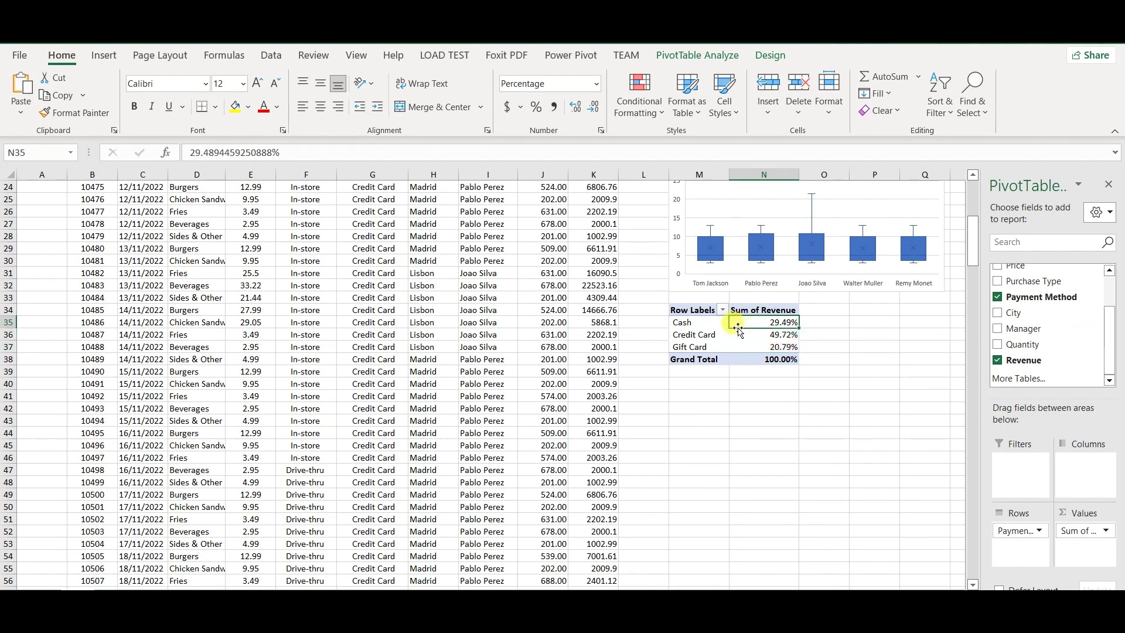
click(700, 324)
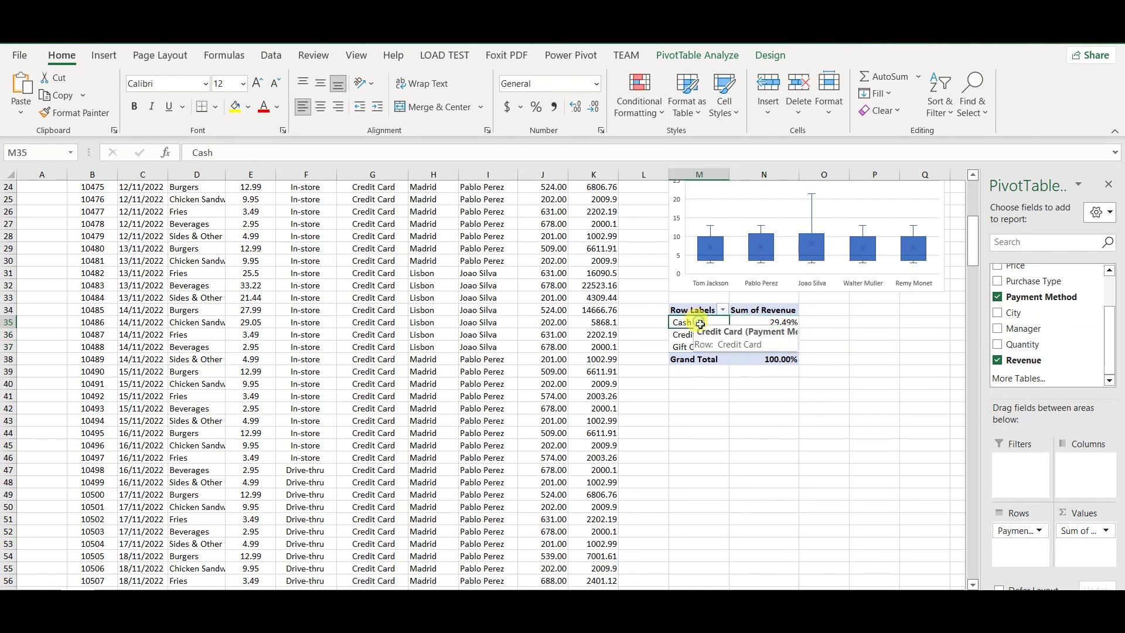
click(762, 323)
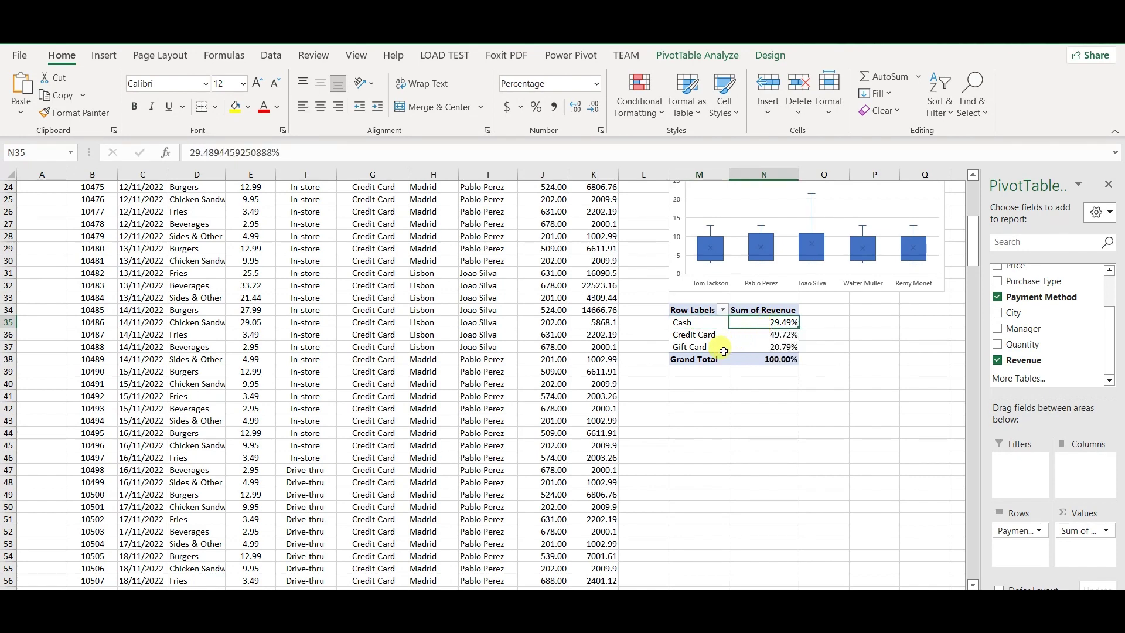
click(685, 334)
click(779, 335)
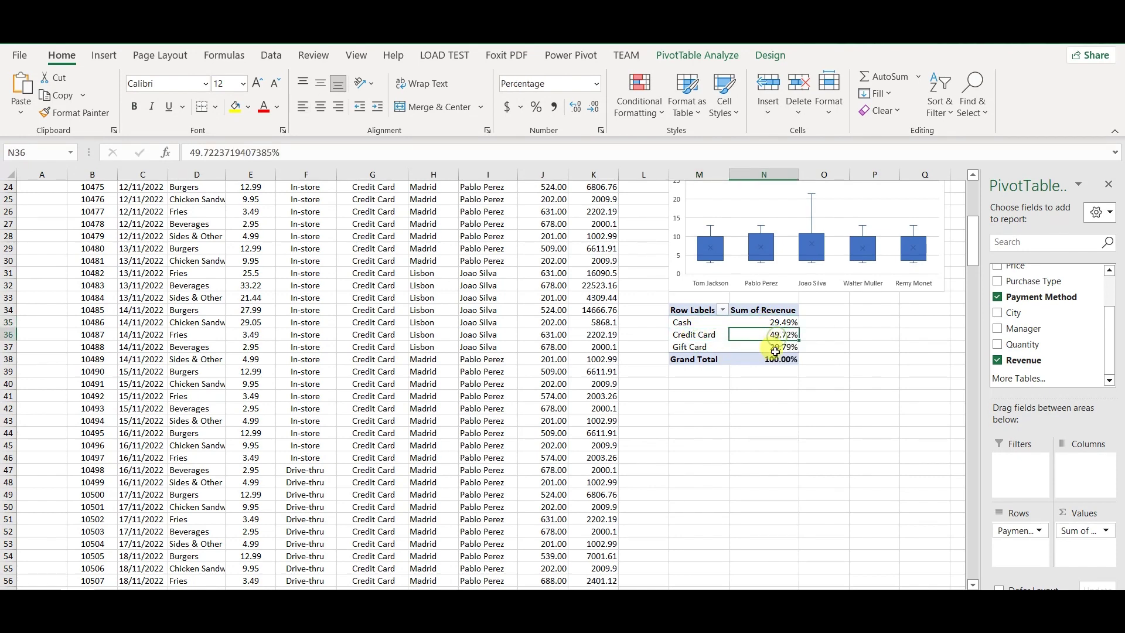
click(709, 346)
click(752, 349)
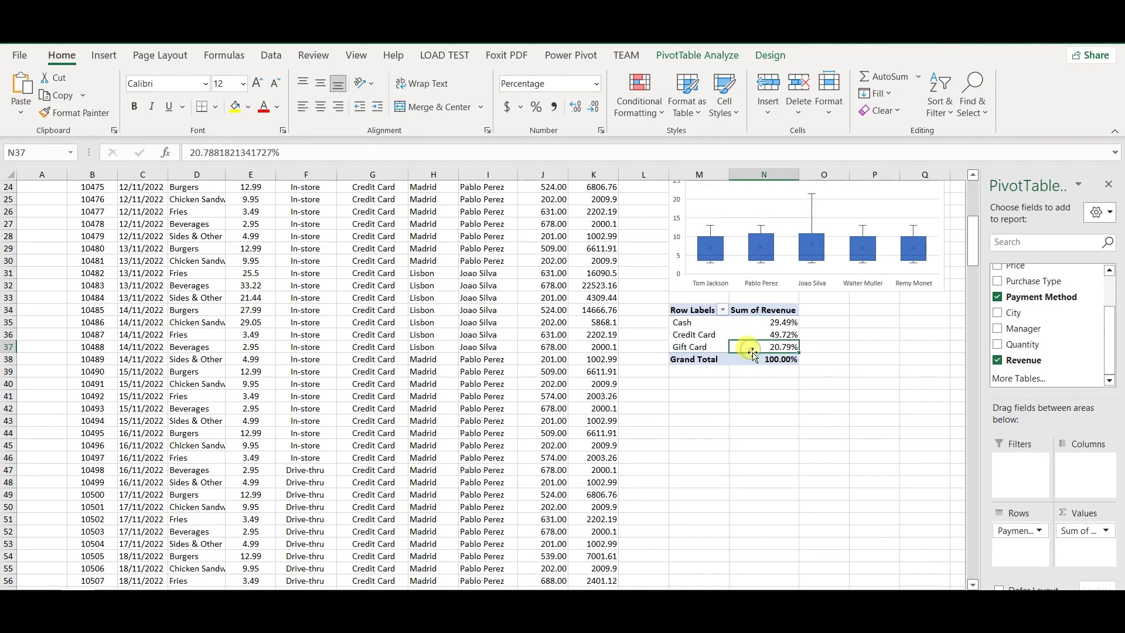
click(755, 359)
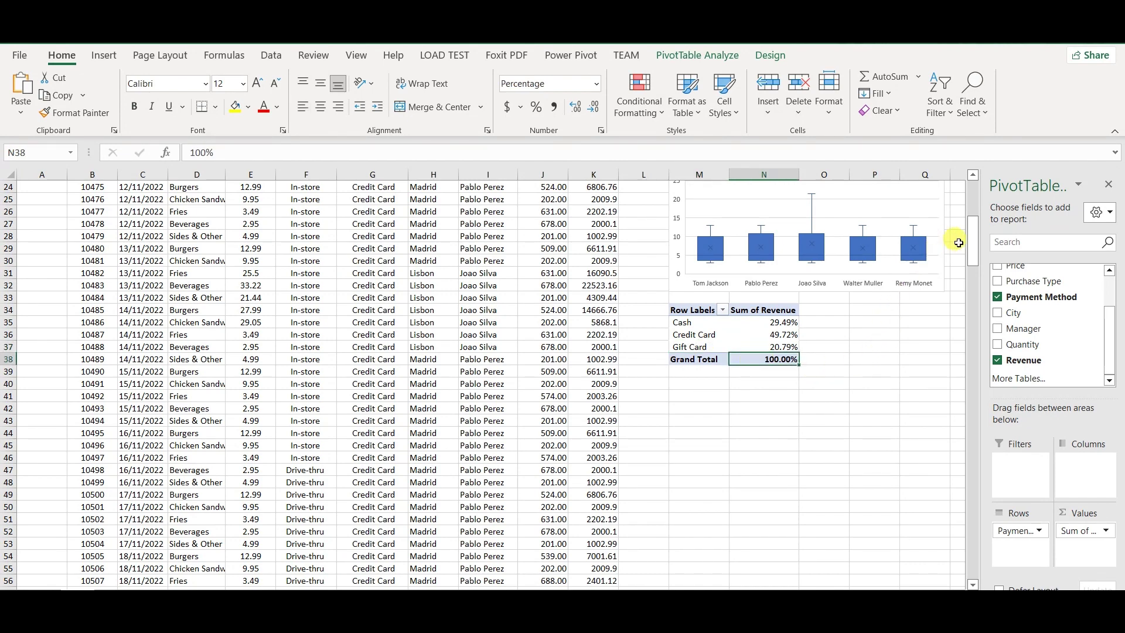
Return to the beginning of the orders table and select cell B4 to leave the PivotTable
drag(970, 246, 975, 203)
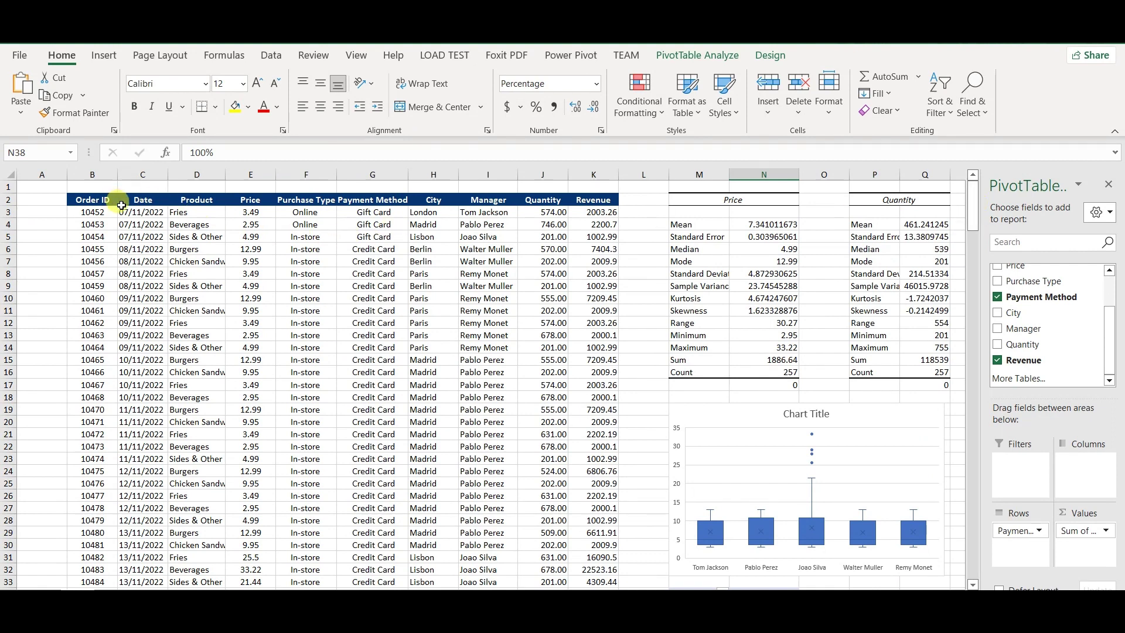
click(105, 222)
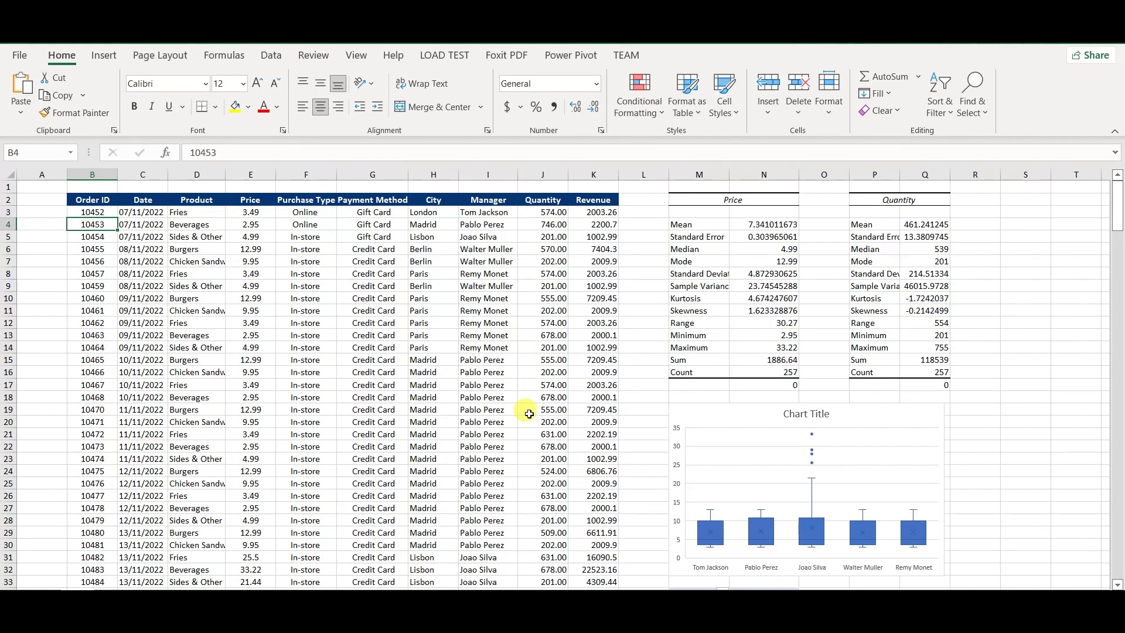
key(alt+Tab)
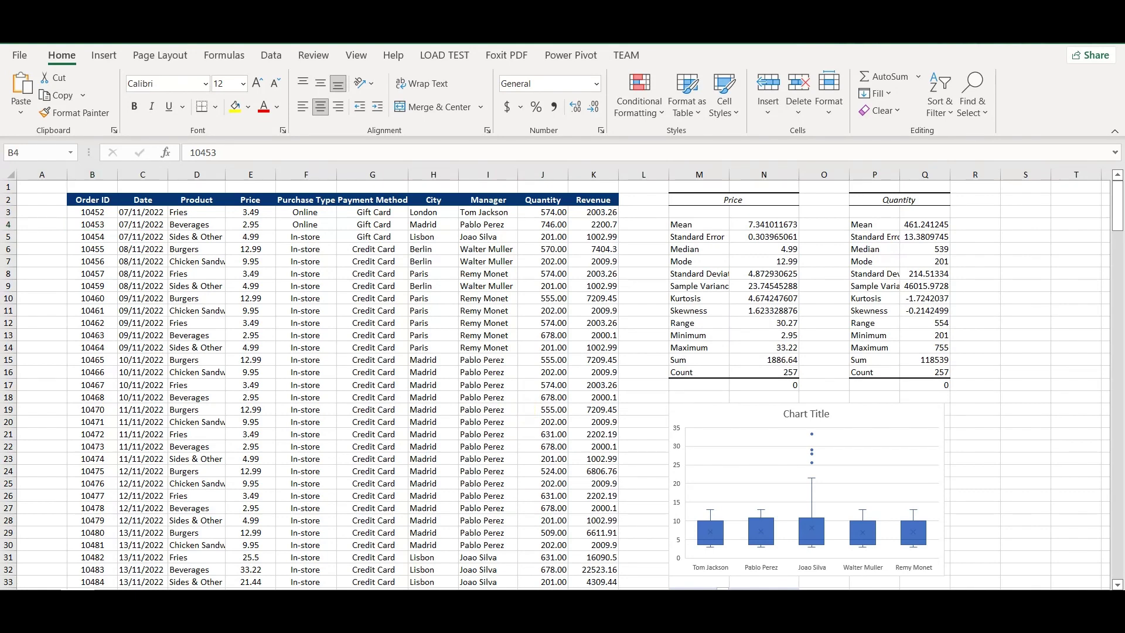